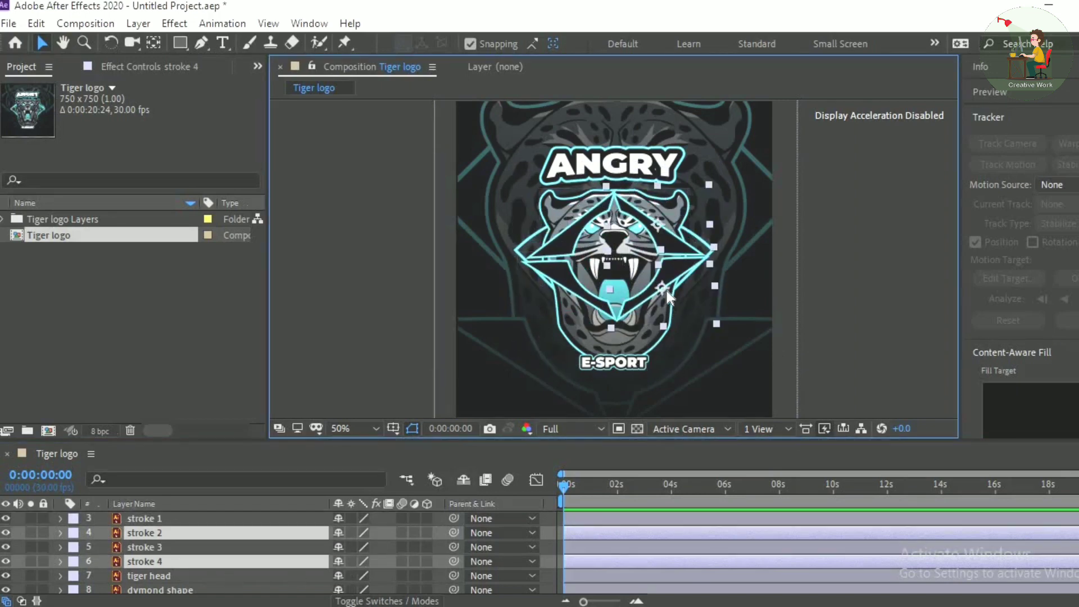
Reposition the stroke layers over the tiger's face, nudging strokes 1 and 3 to the right toward the centre.
drag(665, 292, 672, 301)
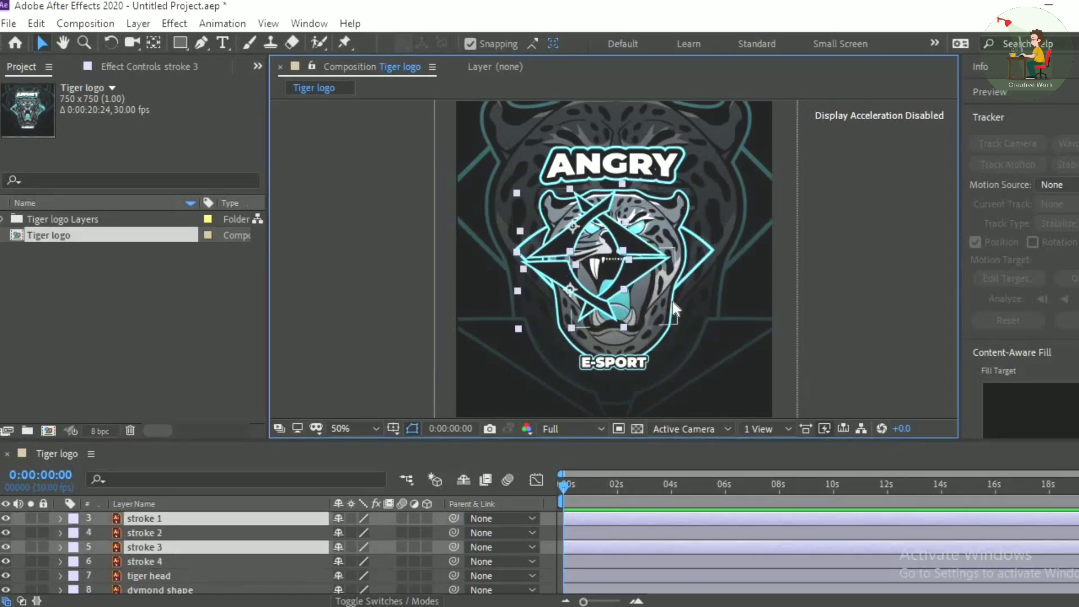
key(Right)
key(Right)
key(Right)
key(Right)
key(Right)
key(Right)
key(Right)
key(Right)
key(Right)
key(Right)
key(Right)
key(Right)
key(Right)
key(Right)
key(Right)
key(Right)
key(Right)
key(Right)
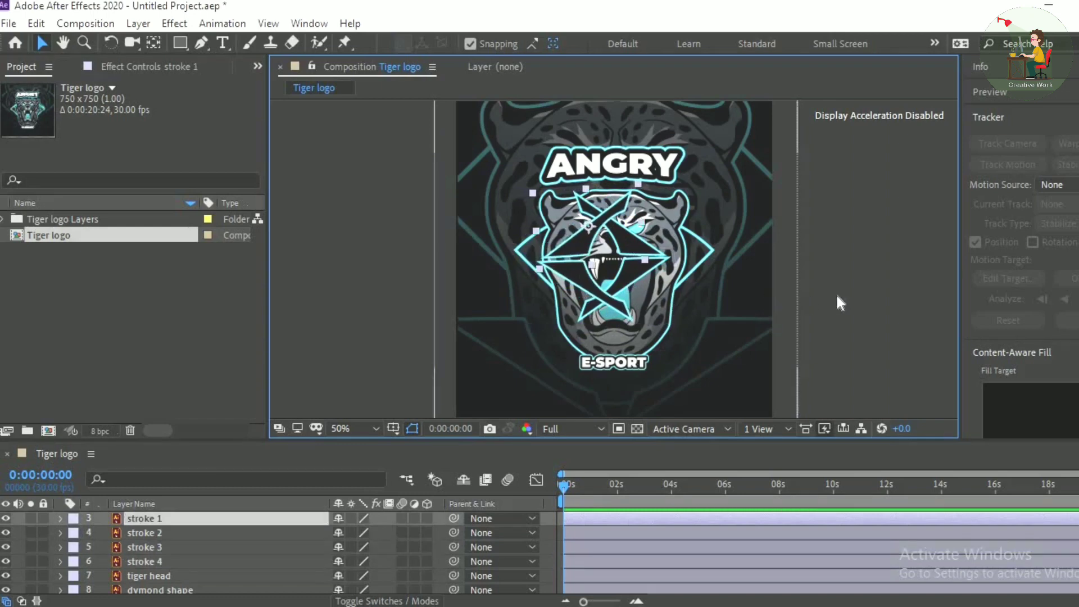
Align the stroke 1, stroke 2, stroke 3 and stroke 4 layers to a common horizontal and vertical centre.
shift+click(169, 562)
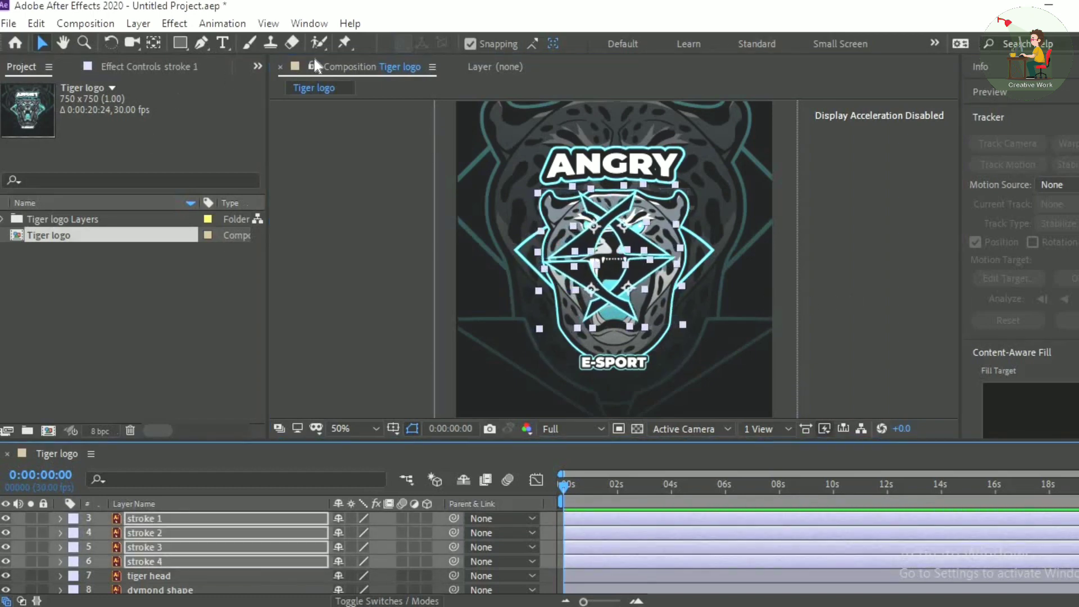
click(316, 25)
click(372, 129)
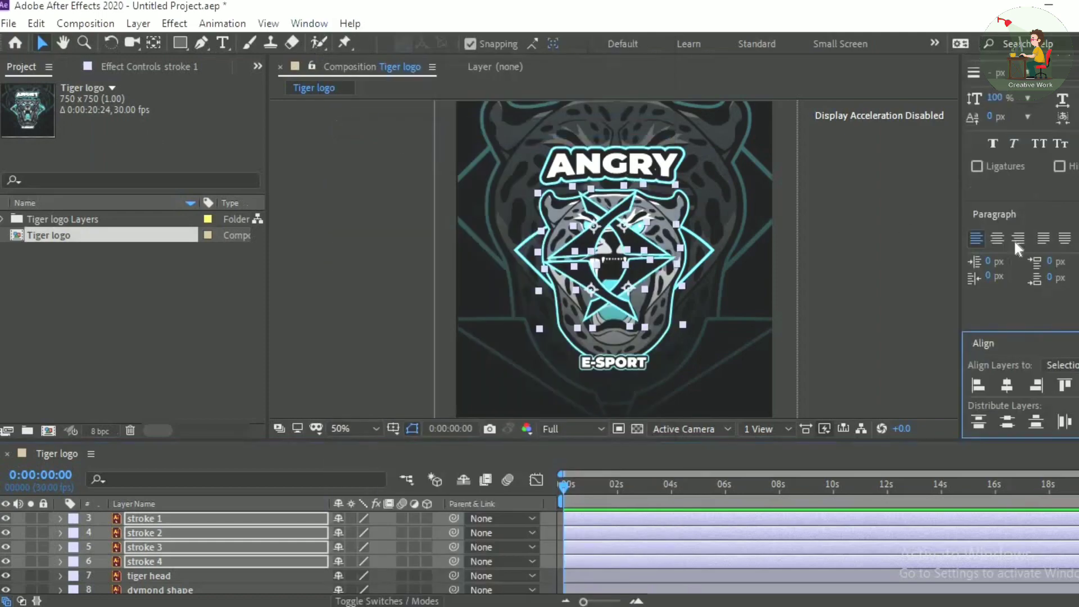
click(1004, 390)
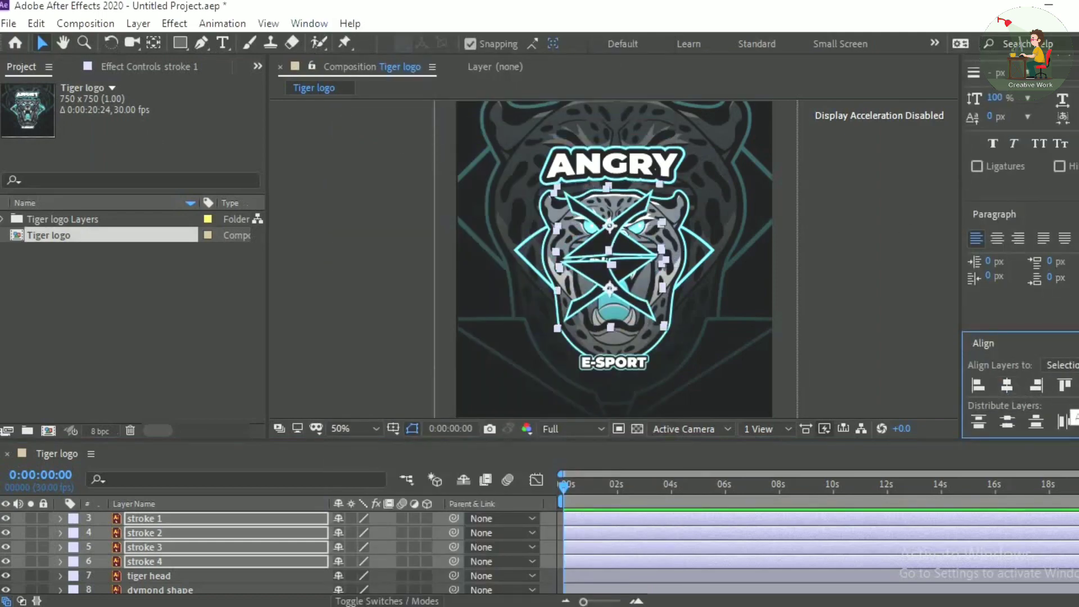
click(1078, 389)
Keyframe stroke 1's Position at 0:00:00:00, at 363.2, 284.6 on 0:00:01:01, and at 294.1, 284.6 on 0:00:01:25.
key(p)
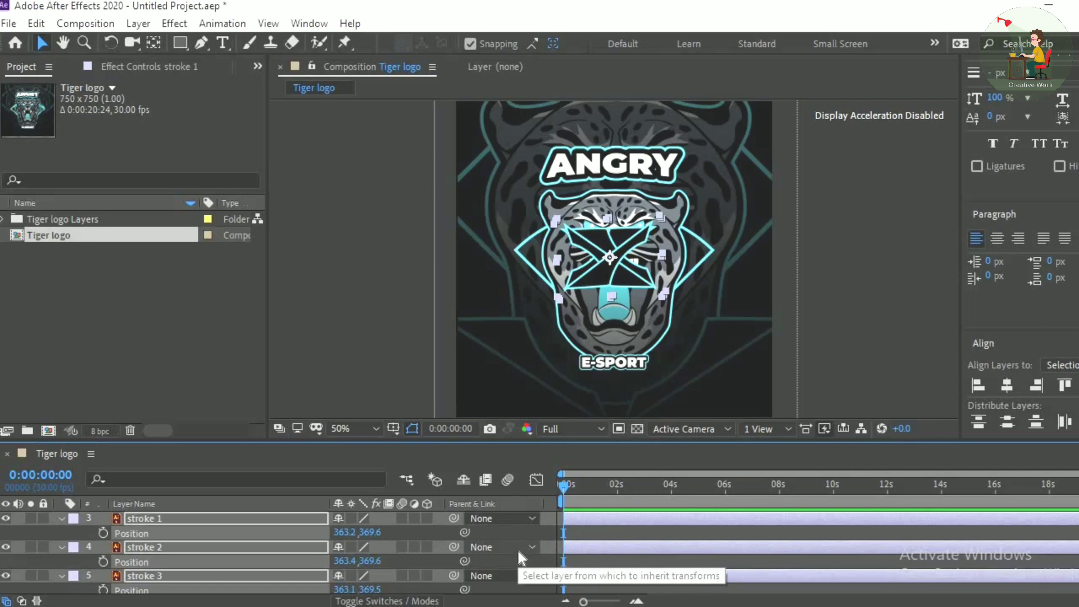
click(103, 533)
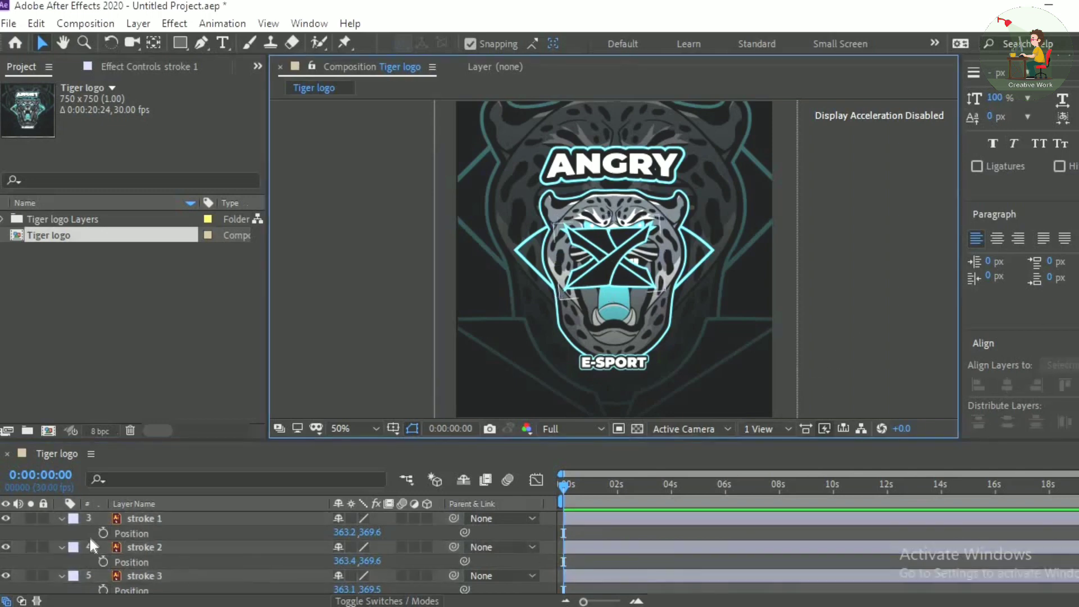
drag(564, 487, 591, 494)
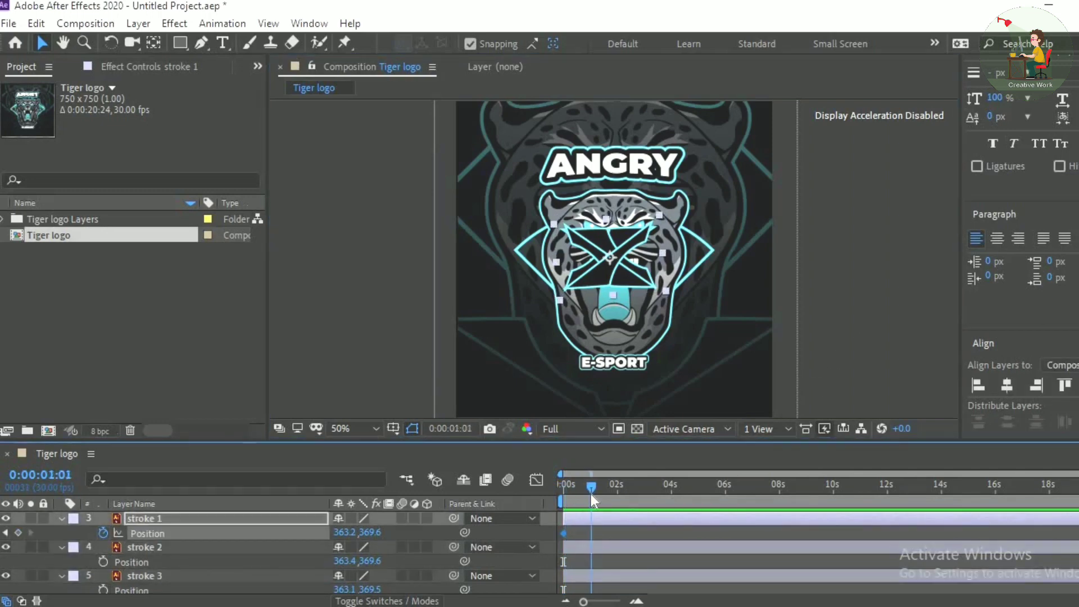
drag(370, 535, 323, 535)
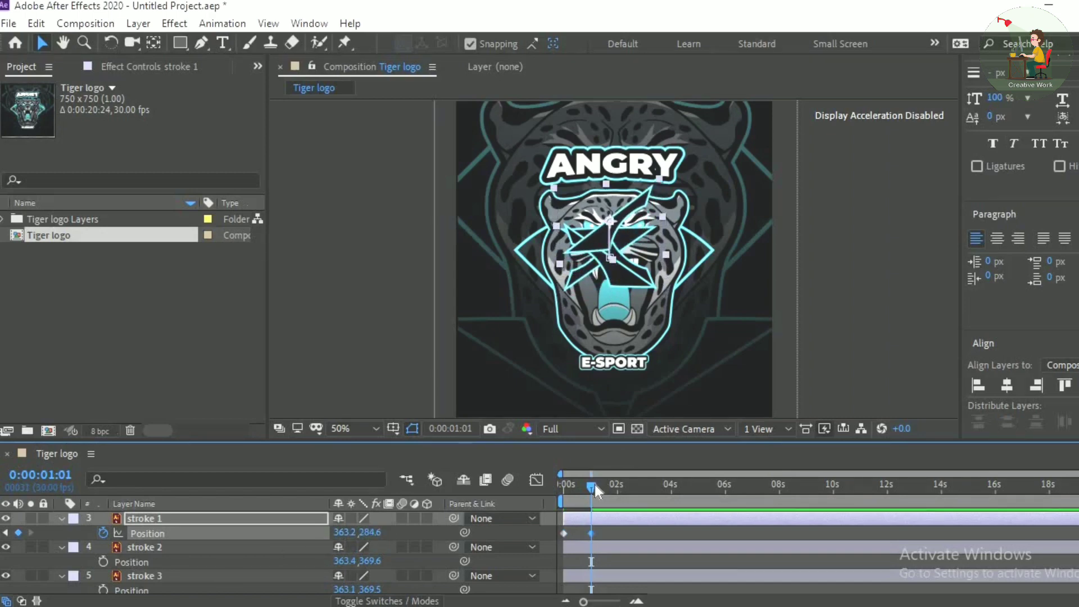
click(618, 494)
drag(344, 532, 281, 537)
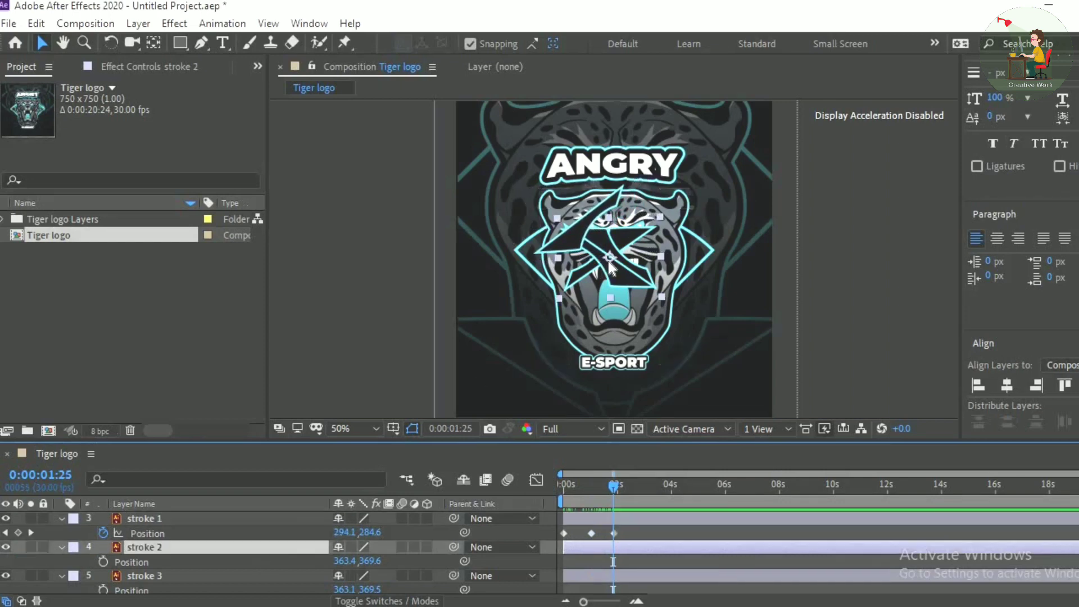
Keyframe stroke 2's Position at 0:00:00:00, raise it at 0:00:01:01, and move it right to 508.4, 295.6 at 0:00:01:26.
click(6, 547)
click(6, 548)
click(6, 548)
click(6, 548)
key(Home)
click(103, 561)
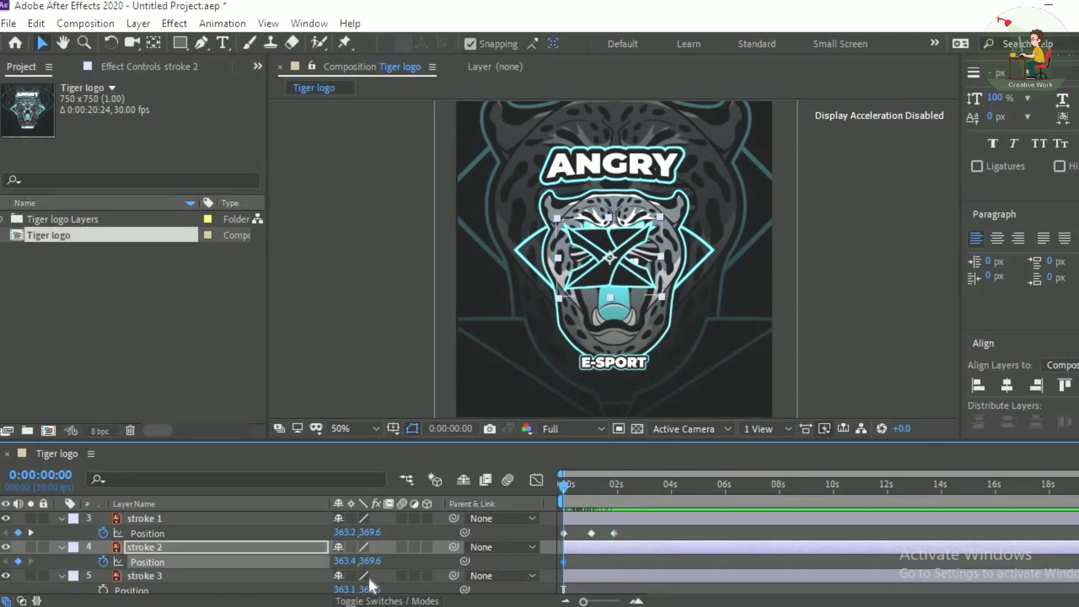
click(31, 533)
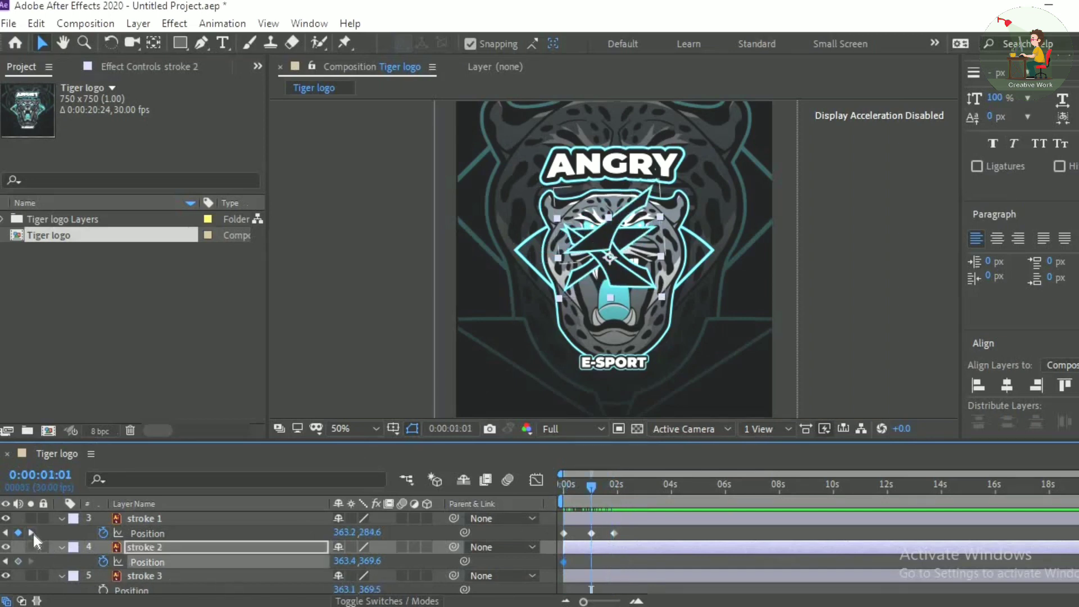
mouse_move(368, 561)
mouse_down()
mouse_move(295, 581)
mouse_move(371, 563)
mouse_move(466, 575)
mouse_up()
key(k)
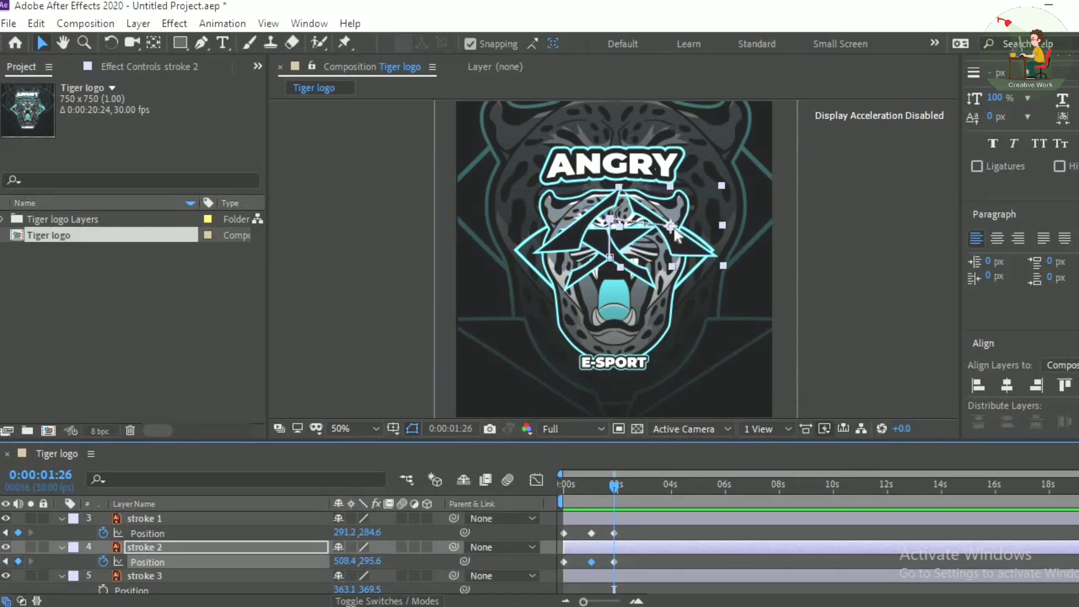
Nudge stroke 2 slightly upward at 0:00:01:26 and preview the stroke animation from the start.
key(Up)
key(Up)
key(Up)
key(Up)
key(Up)
key(Up)
key(Up)
key(Up)
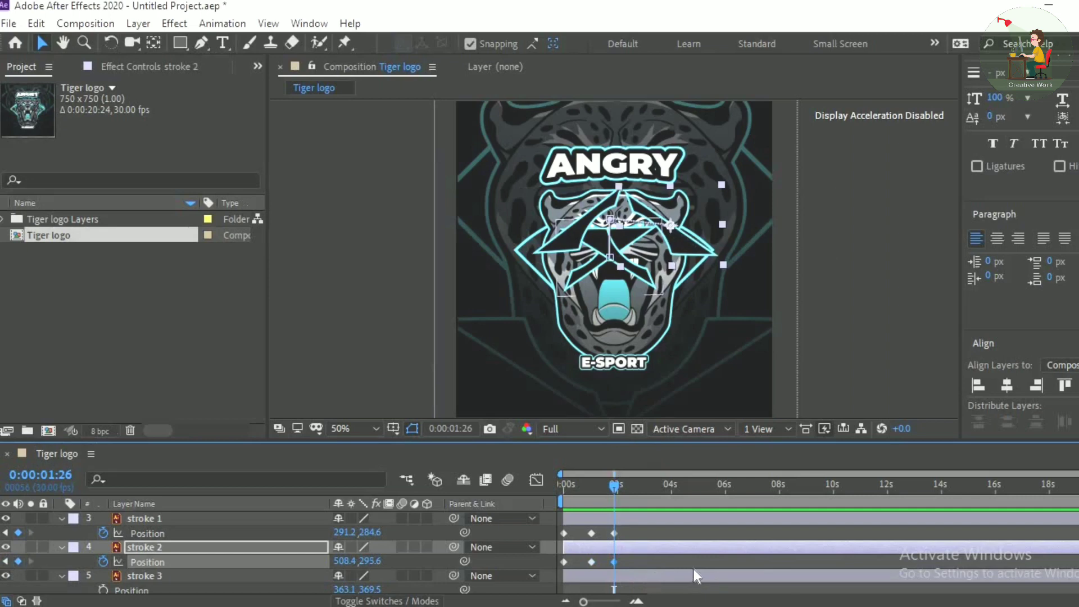
key(Home)
key(space)
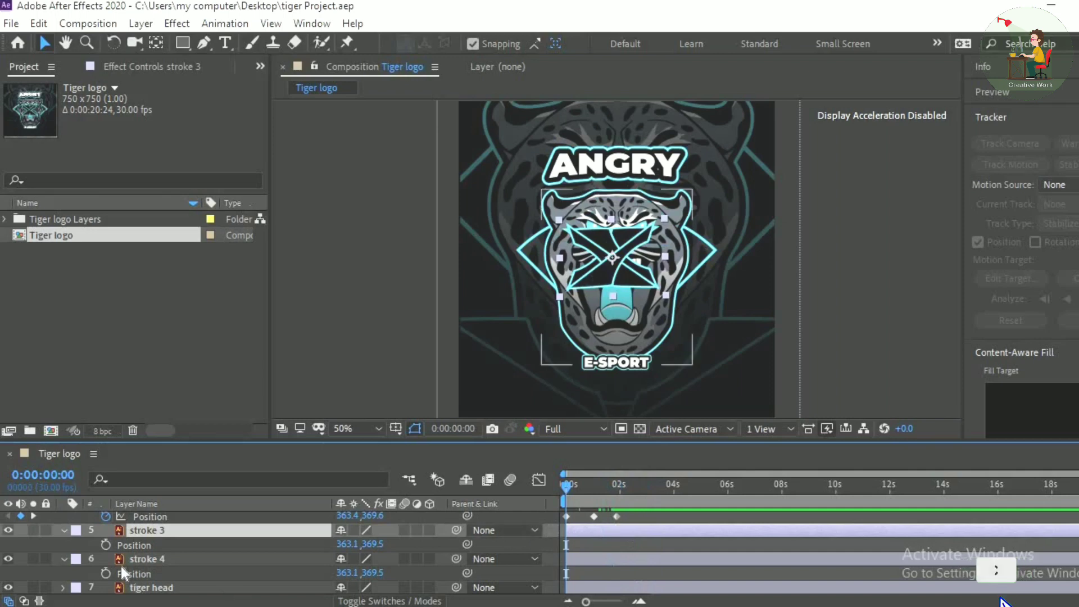
Keyframe stroke 3's Position at 363.1, 507.5 on 0:00:00:00, 363.1, 430.5 on 0:00:01:01, and 292.1, 430.5 on 0:00:01:26.
click(106, 544)
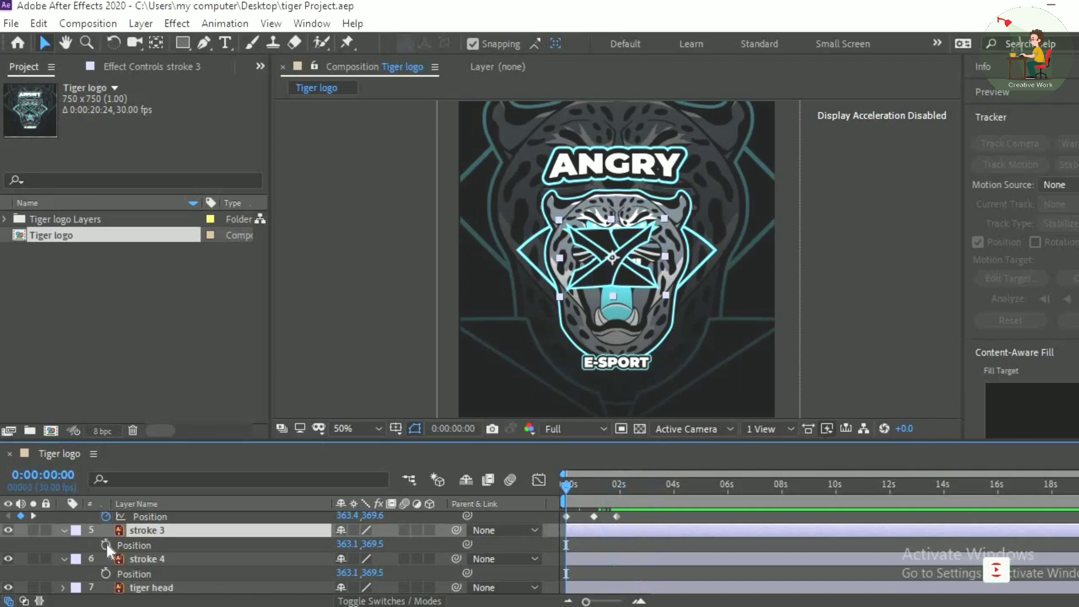
drag(375, 544, 465, 567)
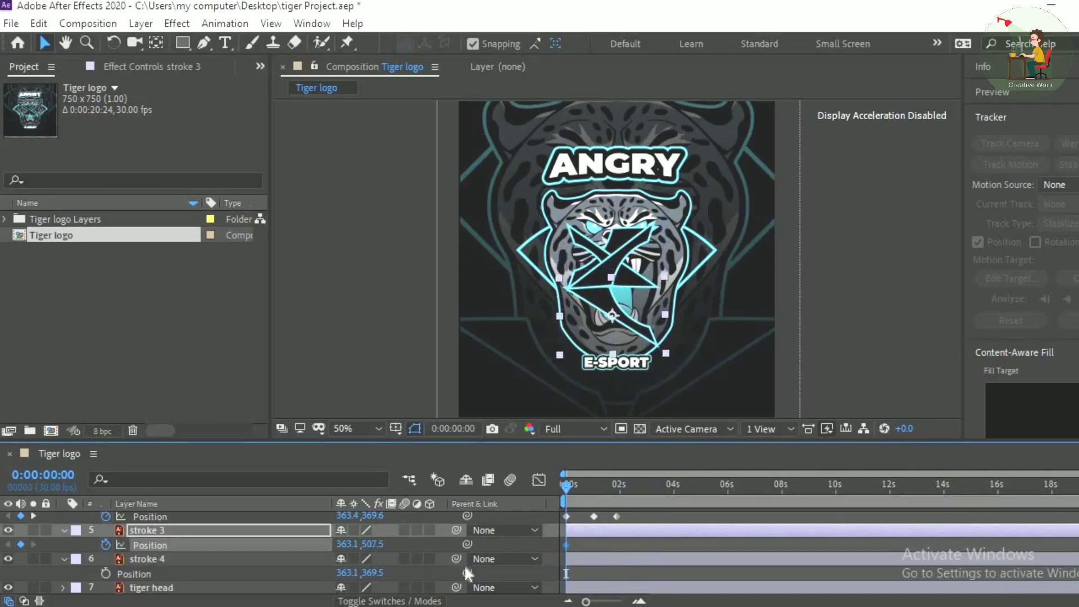
click(34, 516)
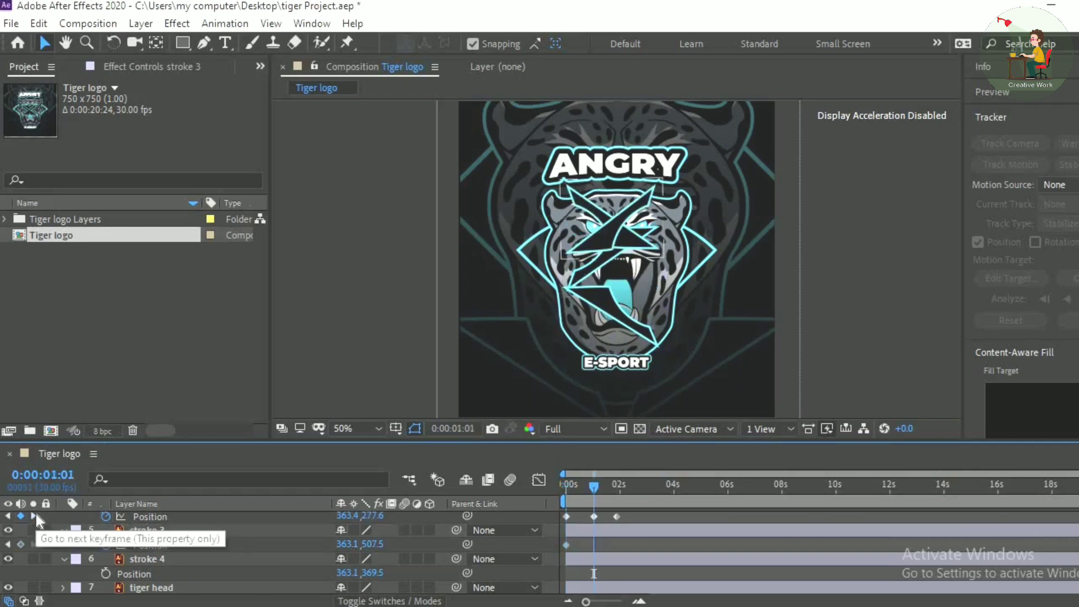
mouse_move(371, 543)
mouse_down()
mouse_move(293, 558)
mouse_move(308, 568)
mouse_up()
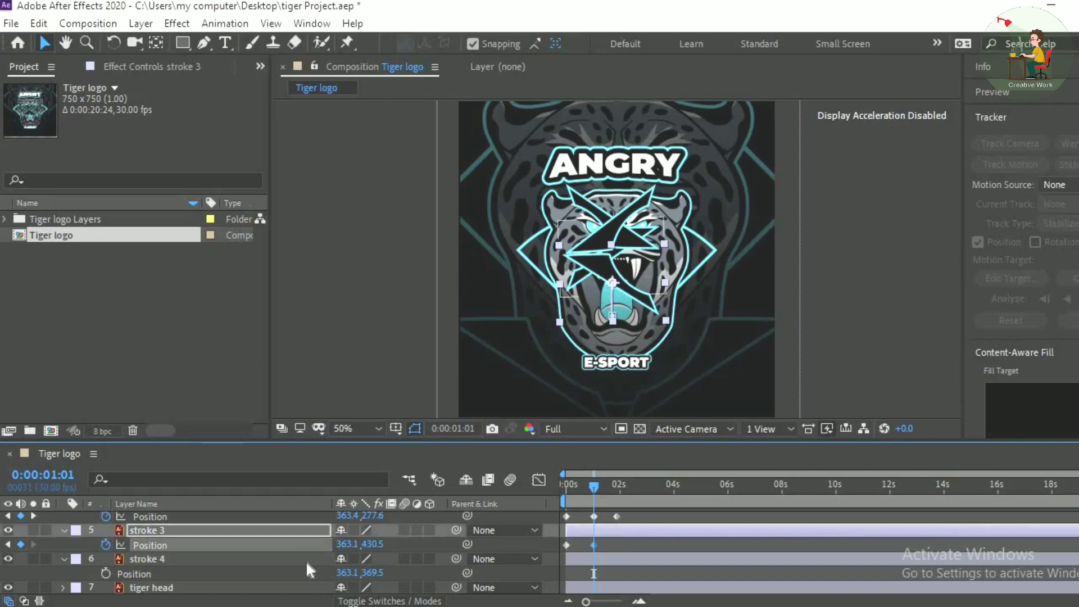
click(34, 516)
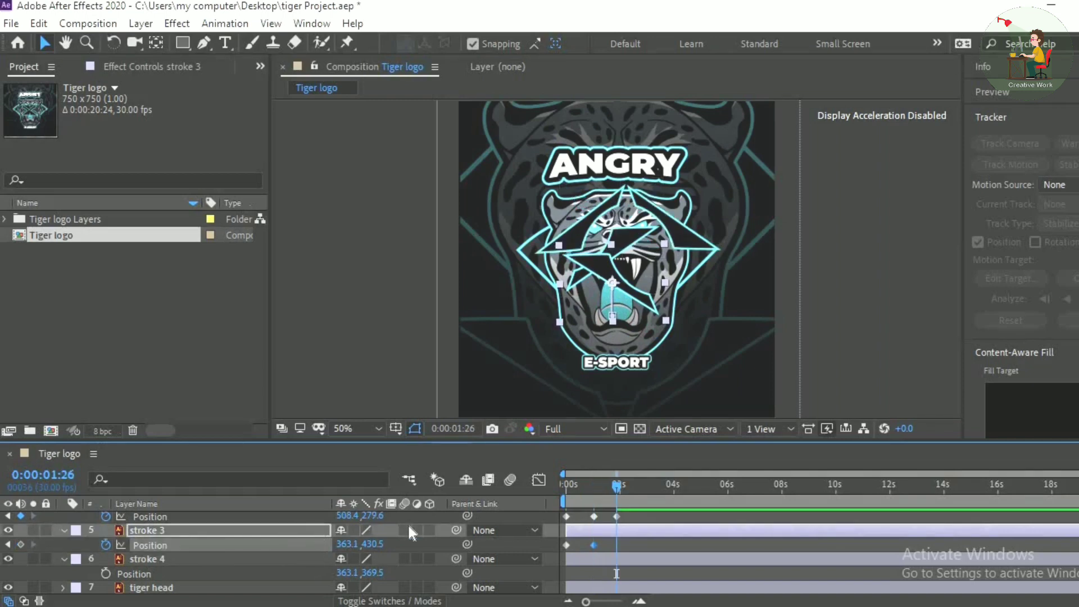
drag(343, 544, 293, 563)
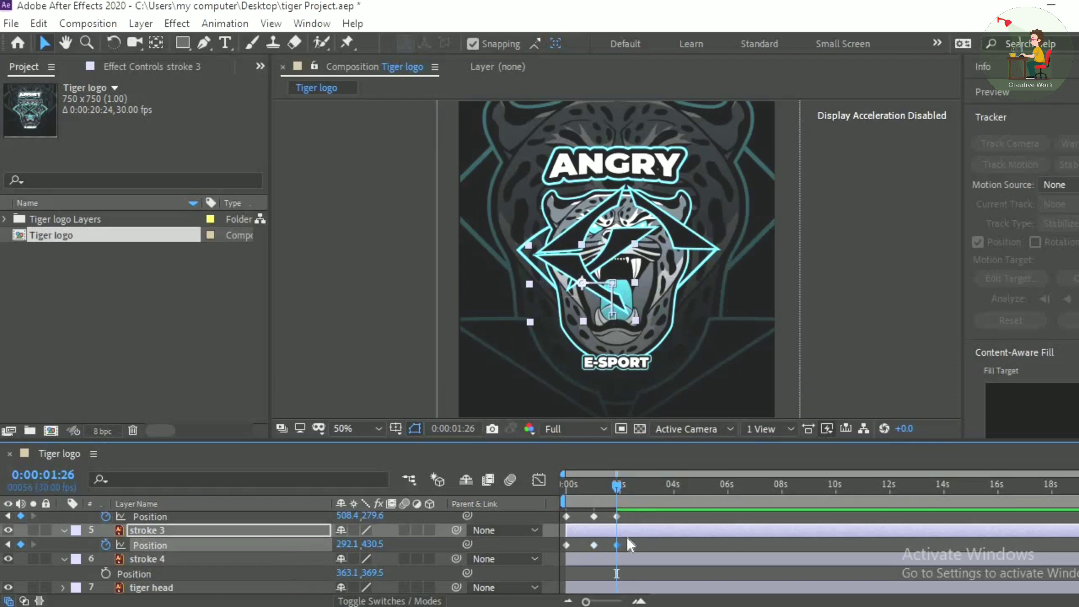
Keyframe stroke 4's Position at 0:00:00:00, at 363.1, 425.5 on 0:00:01:01, and farther right on 0:00:01:26.
click(149, 560)
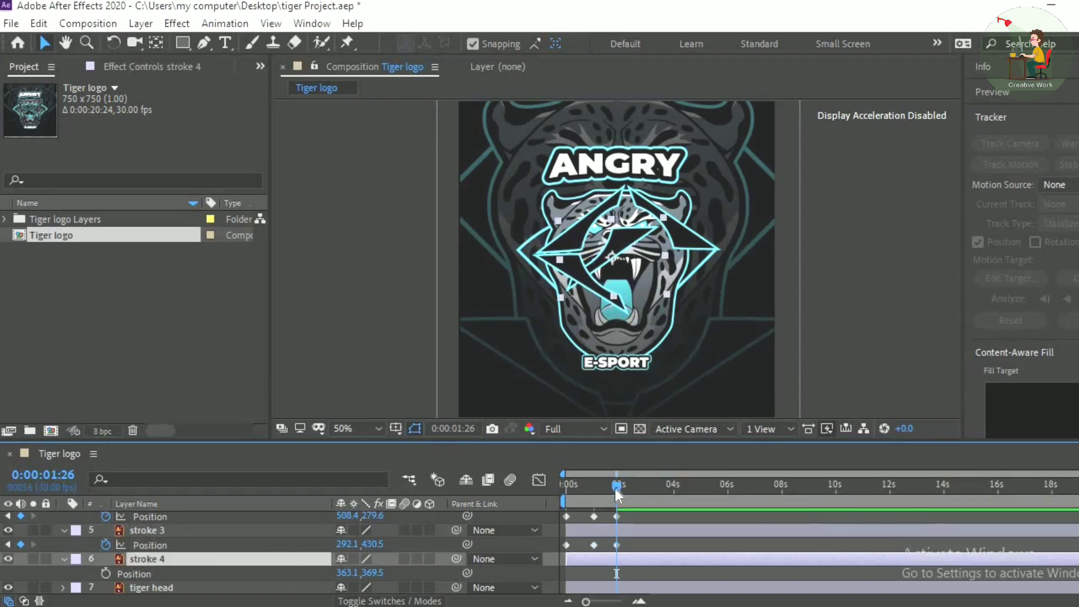
drag(617, 486, 564, 486)
key(alt+shift+p)
click(287, 572)
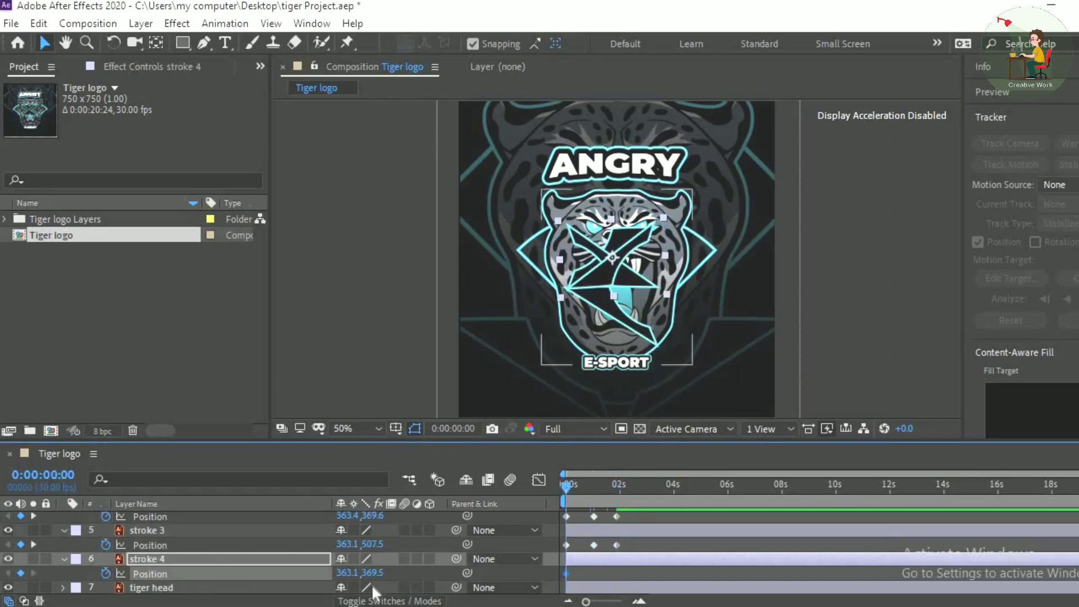
click(34, 544)
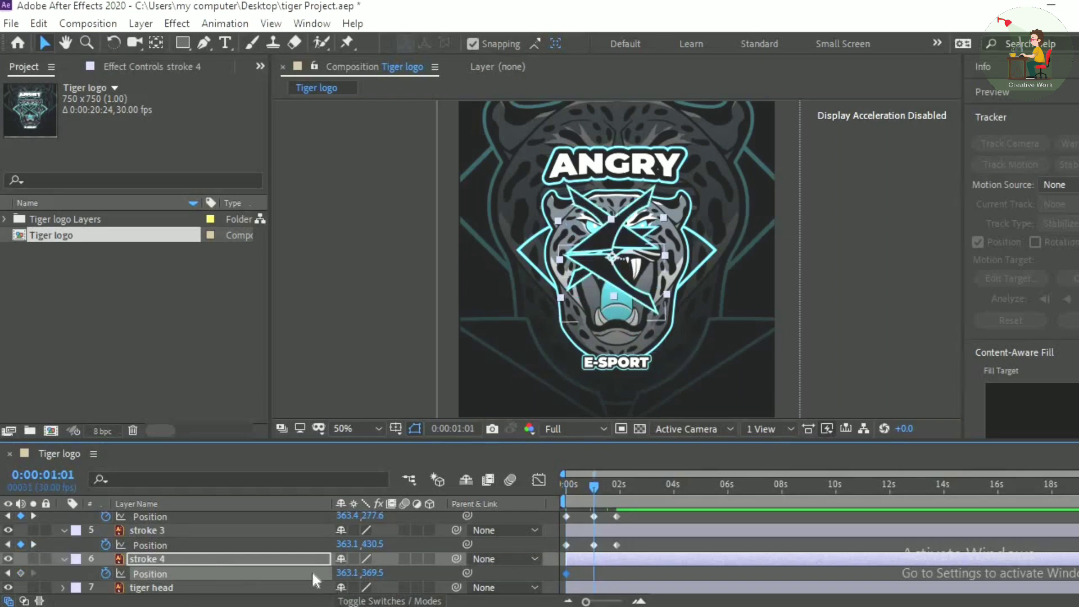
drag(374, 572, 409, 585)
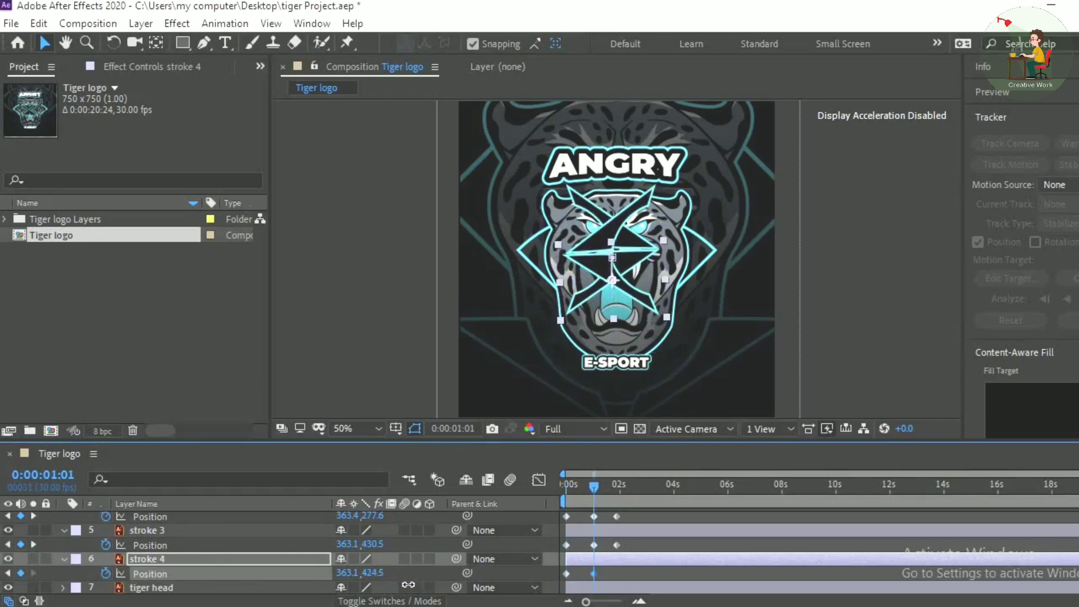
click(33, 544)
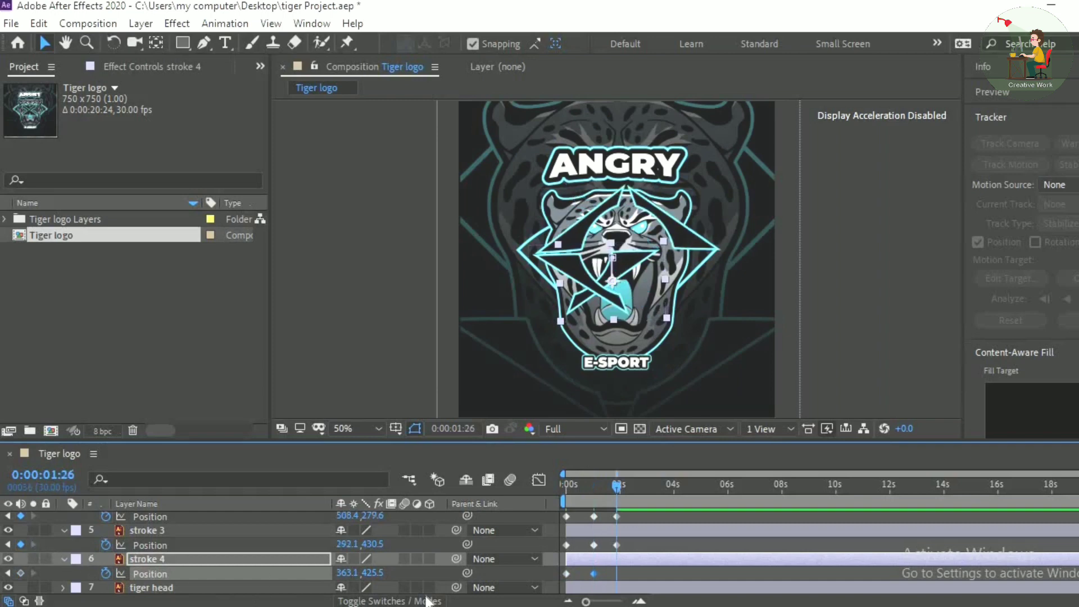
drag(339, 572, 460, 576)
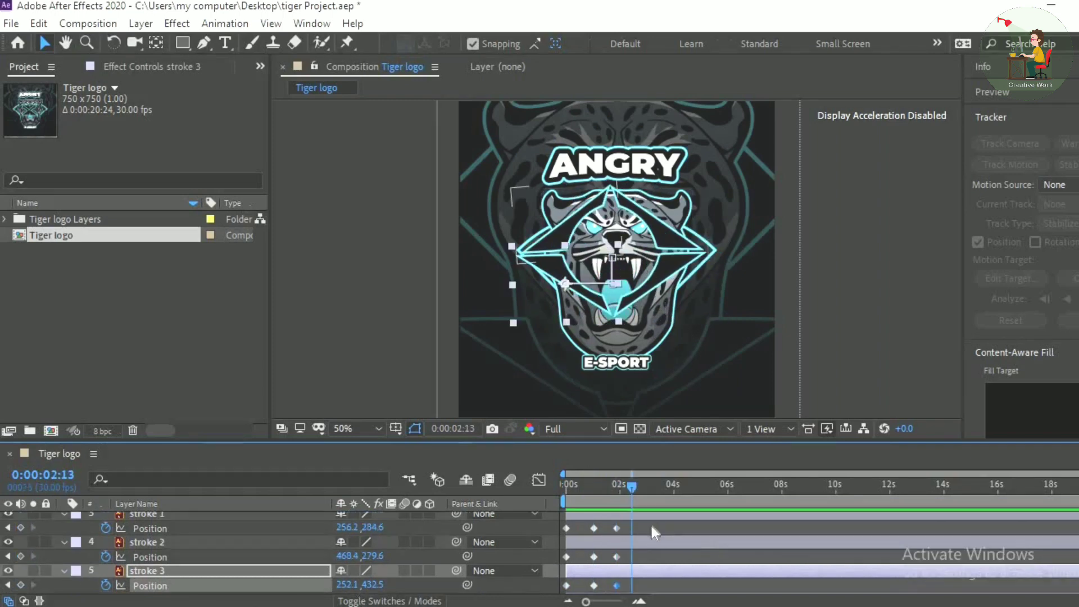
Apply Easy Ease to all Position keyframes of the four stroke layers and preview the animation from the start.
mouse_move(655, 523)
mouse_down()
mouse_move(562, 595)
mouse_move(535, 557)
mouse_up()
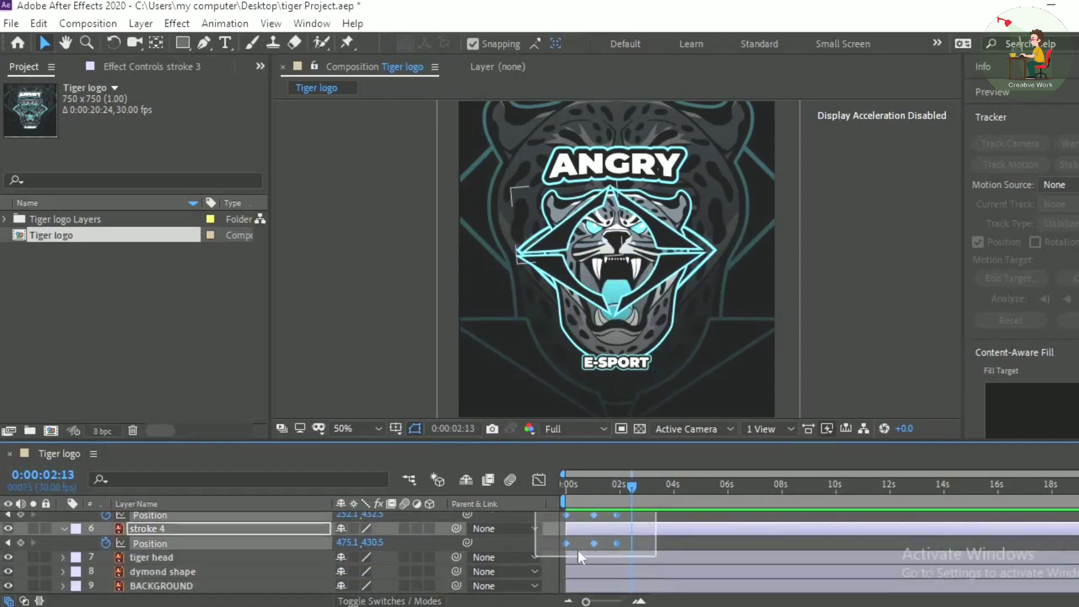
right_click(594, 543)
mouse_move(637, 532)
click(866, 424)
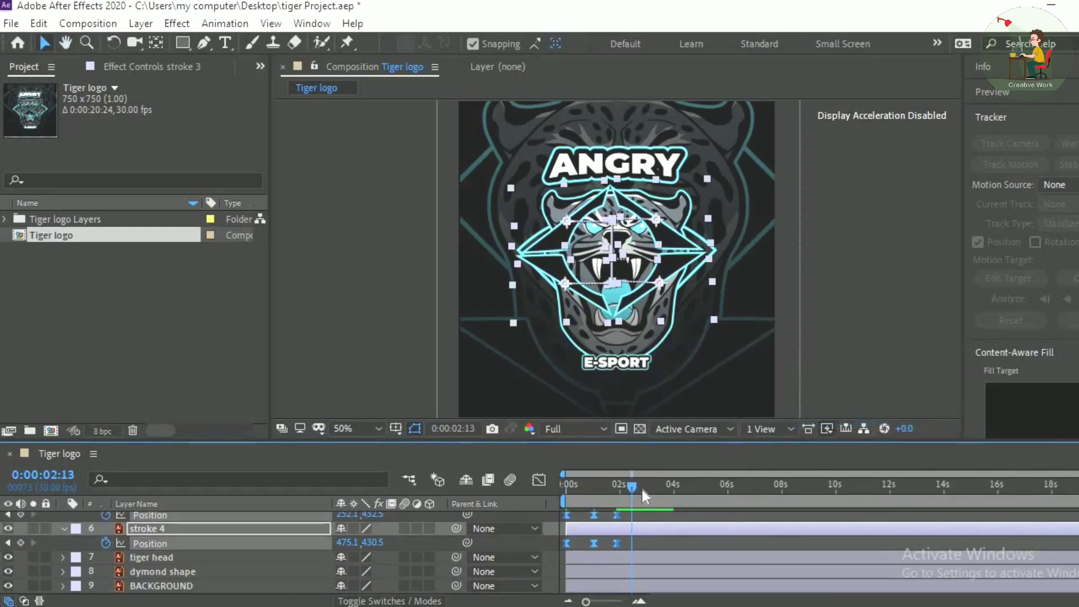
key(Home)
key(space)
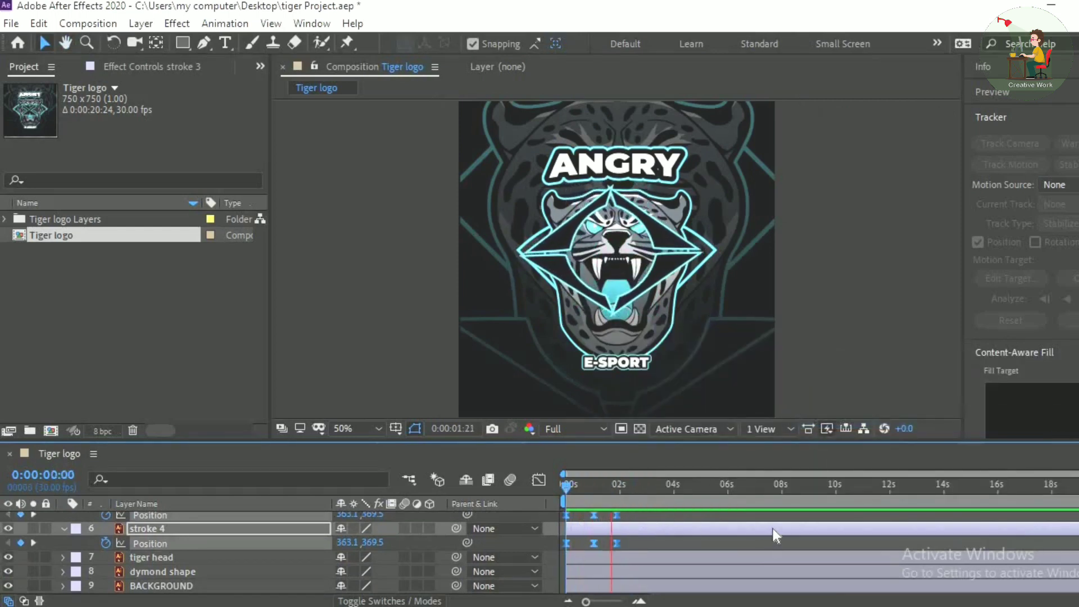
Add a Scale keyframe of 34% to the tiger head layer at 0:00:01:01.
scroll(157, 558, up, 5)
scroll(270, 550, down, 4)
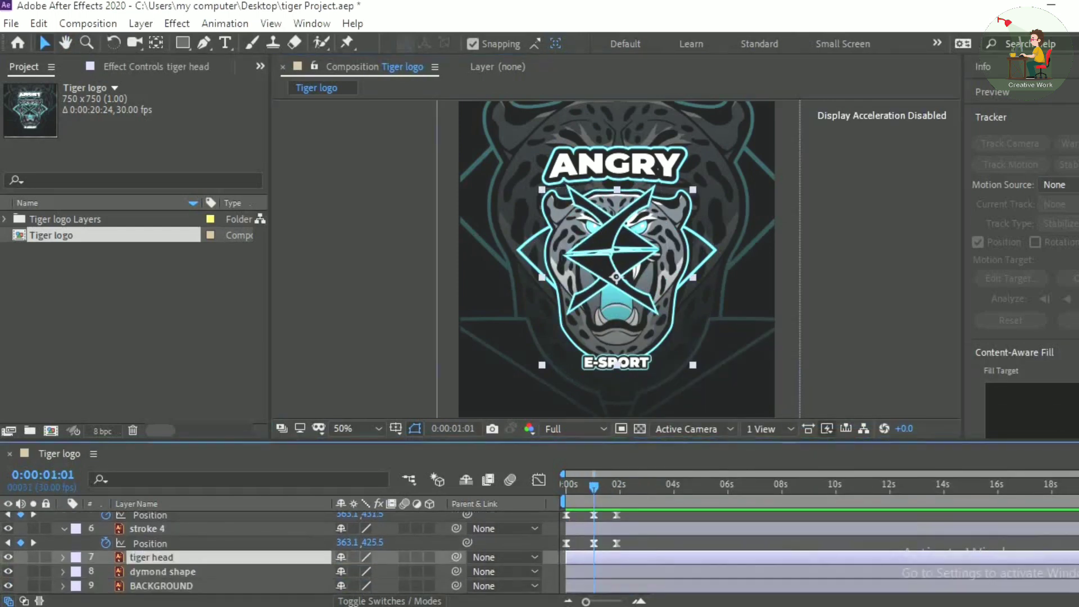
click(264, 556)
key(alt+shift+s)
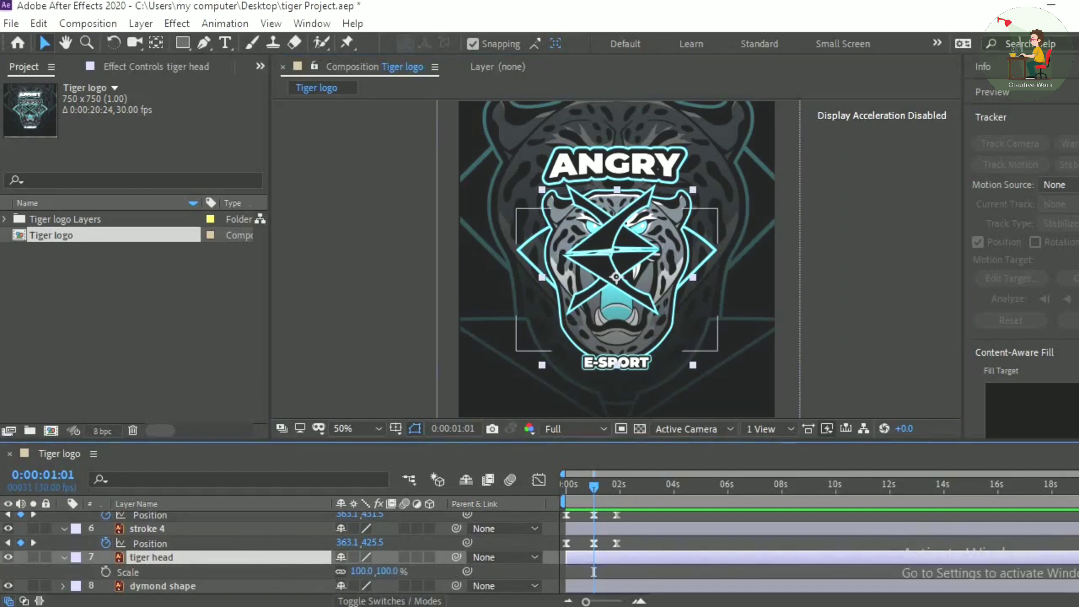
click(106, 572)
drag(360, 571, 317, 579)
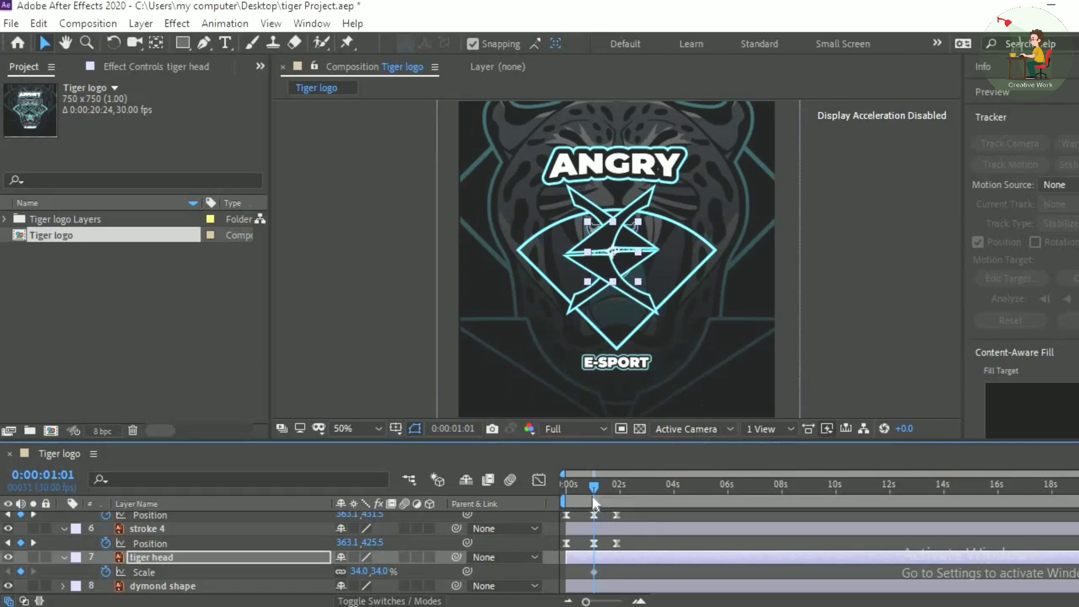
Enlarge the tiger head layer to 49% Scale at 0:00:01:26, adding a second Scale keyframe.
drag(614, 500, 621, 502)
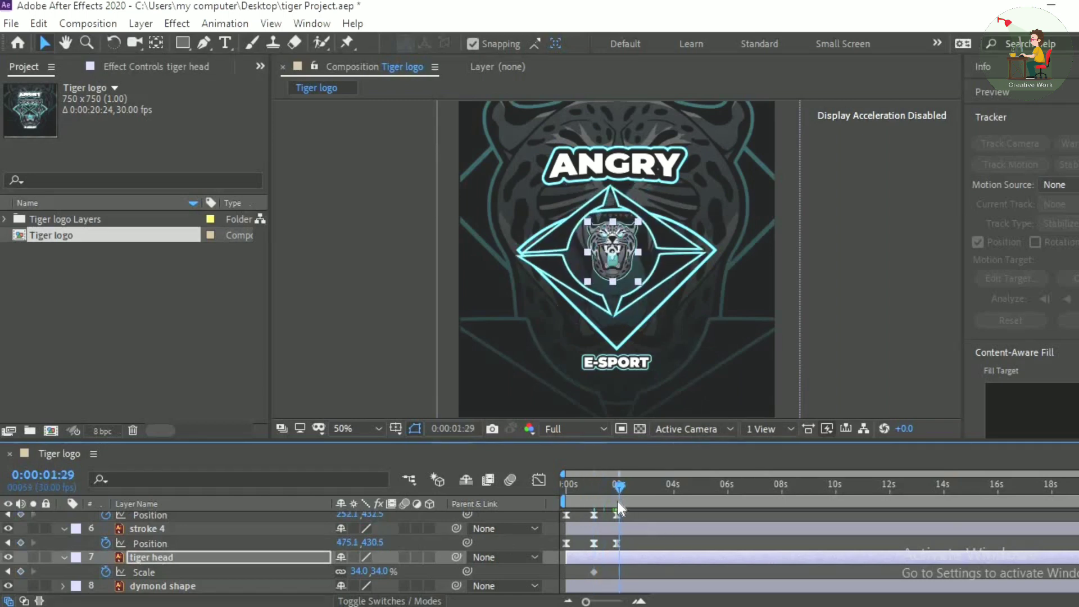
drag(618, 501, 617, 502)
drag(382, 572, 409, 576)
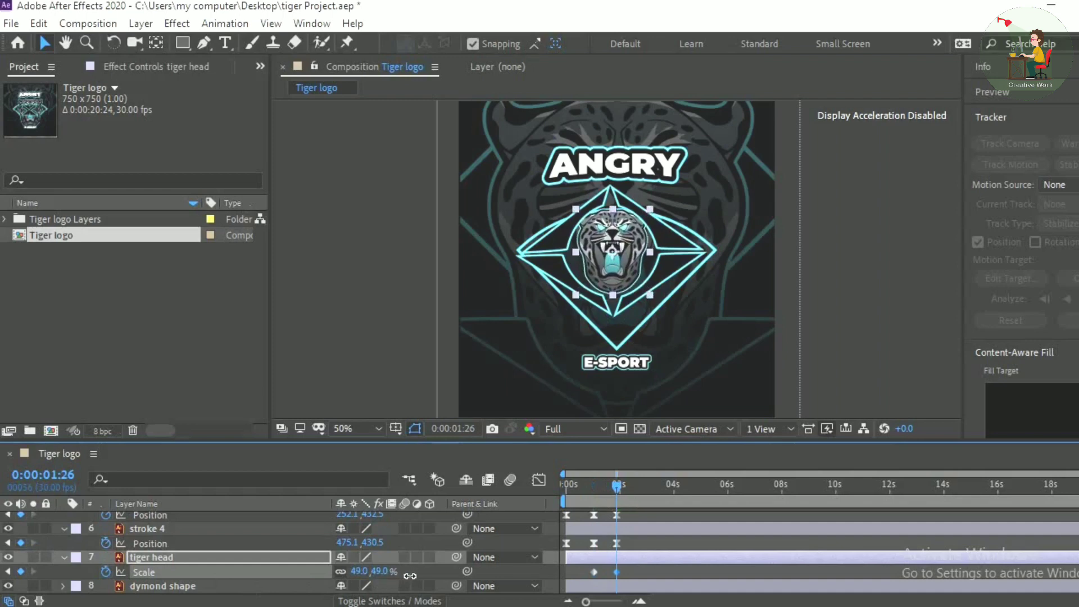
Preview the animation, and at 0:00:02:03 move stroke 3 straight down to Position 252.1, 515.5.
key(space)
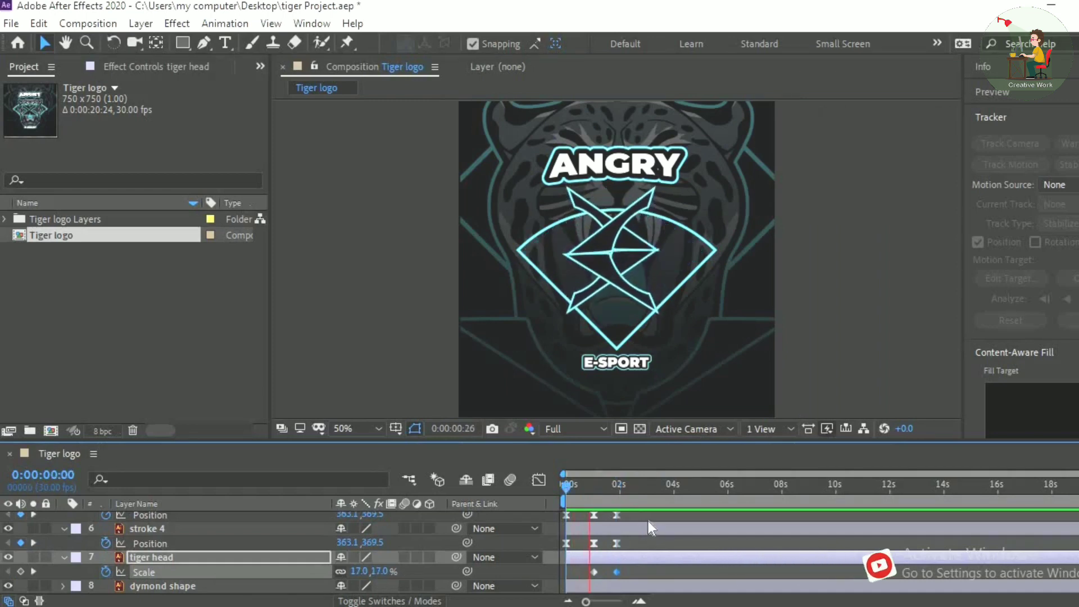
click(622, 486)
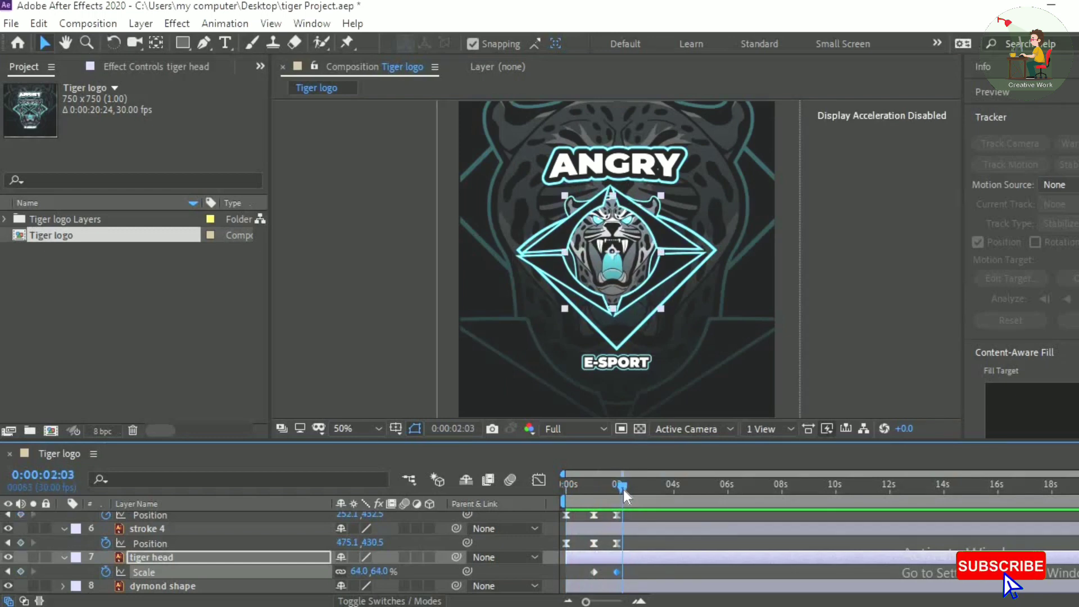
click(586, 287)
click(563, 312)
click(560, 276)
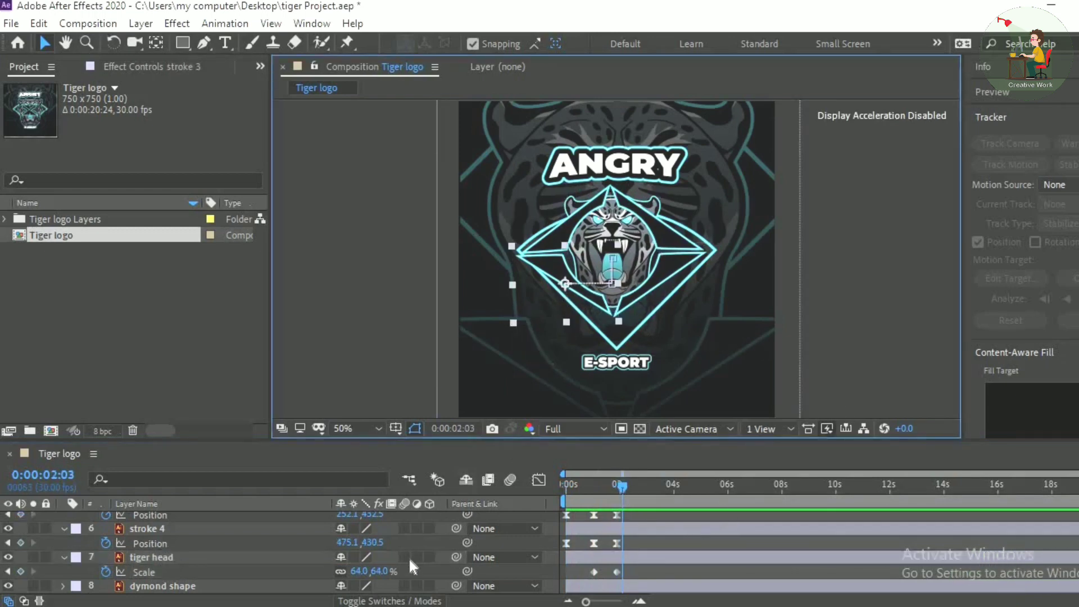
scroll(427, 562, up, 2)
drag(350, 560, 431, 571)
key(ctrl+z)
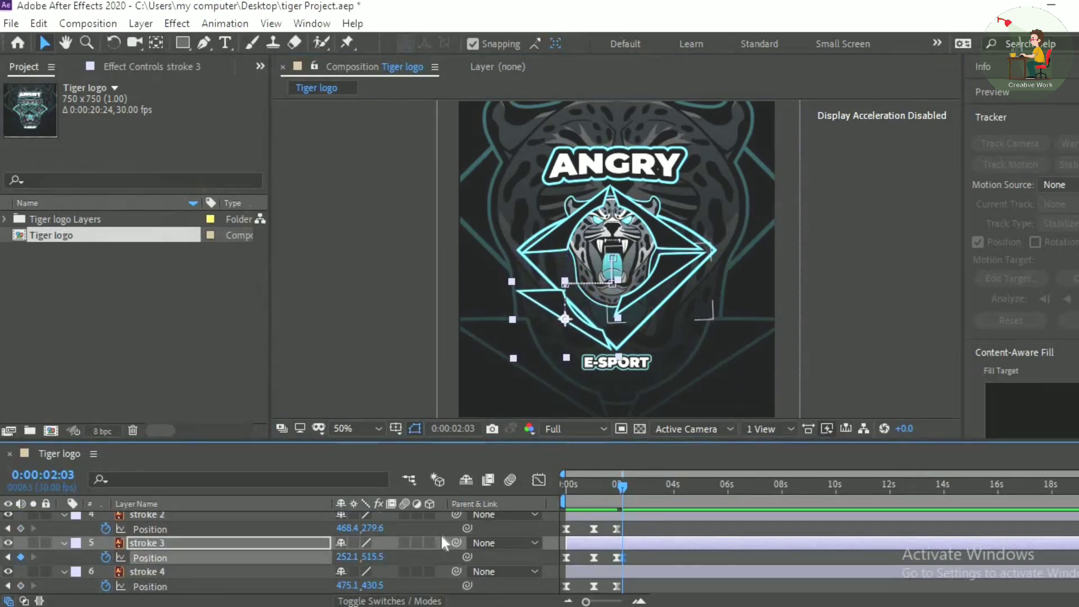
Move stroke 4 straight down to Position 475.1, 511.5 at 0:00:02:03.
click(691, 307)
click(656, 277)
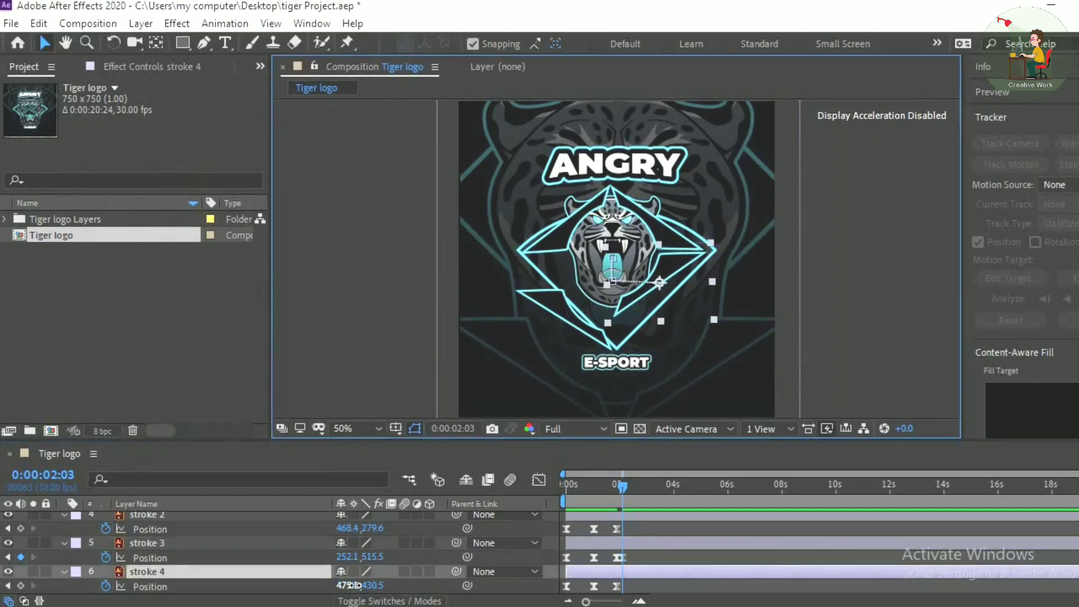
drag(349, 588, 445, 589)
key(ctrl+z)
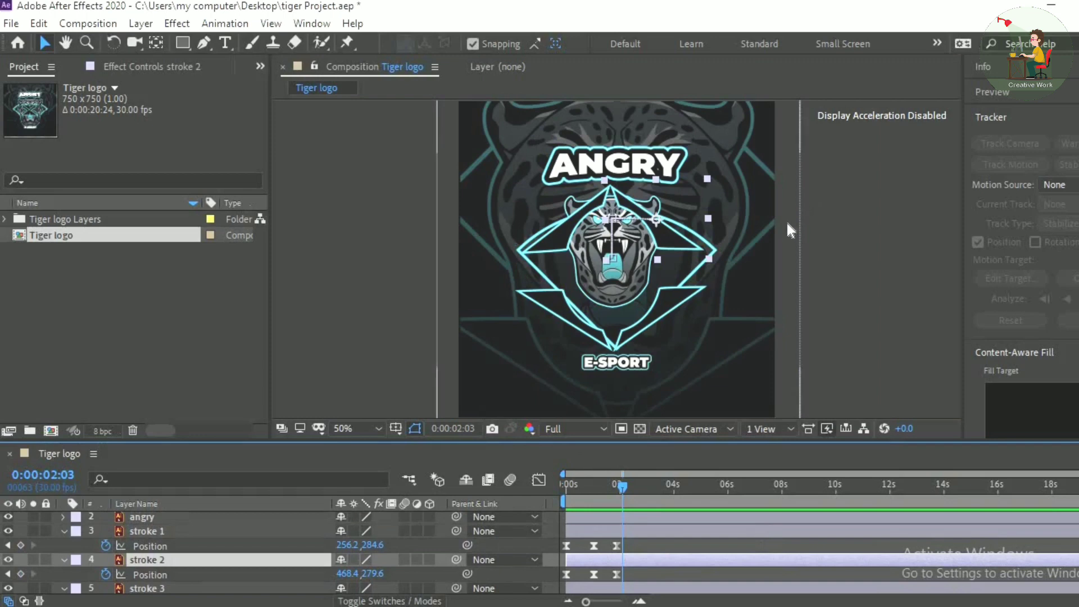
Throw the upper strokes off the canvas at 0:00:02:03, with stroke 2 at about 870.4, 139.6 and stroke 1 at about -129.8, 104.6.
mouse_move(659, 228)
mouse_down()
mouse_move(791, 161)
mouse_move(835, 164)
mouse_up()
key(space)
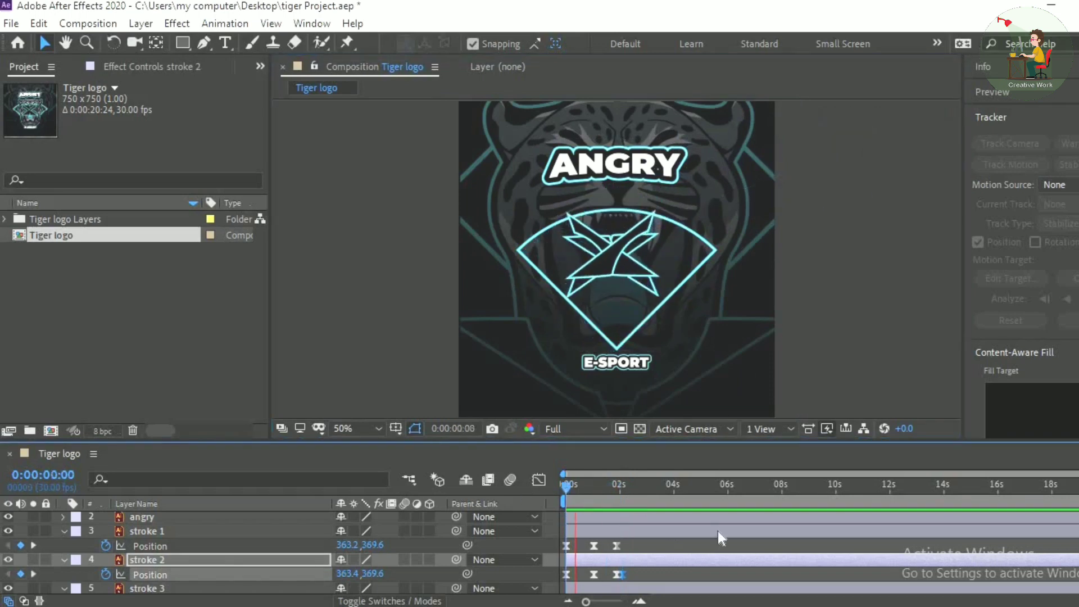
key(space)
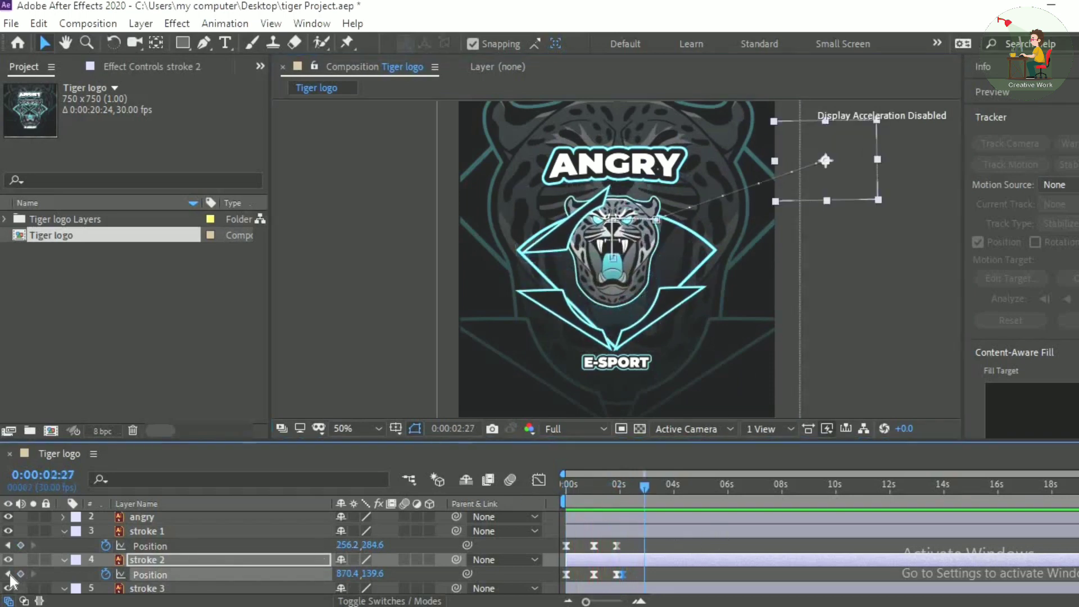
drag(566, 219, 402, 150)
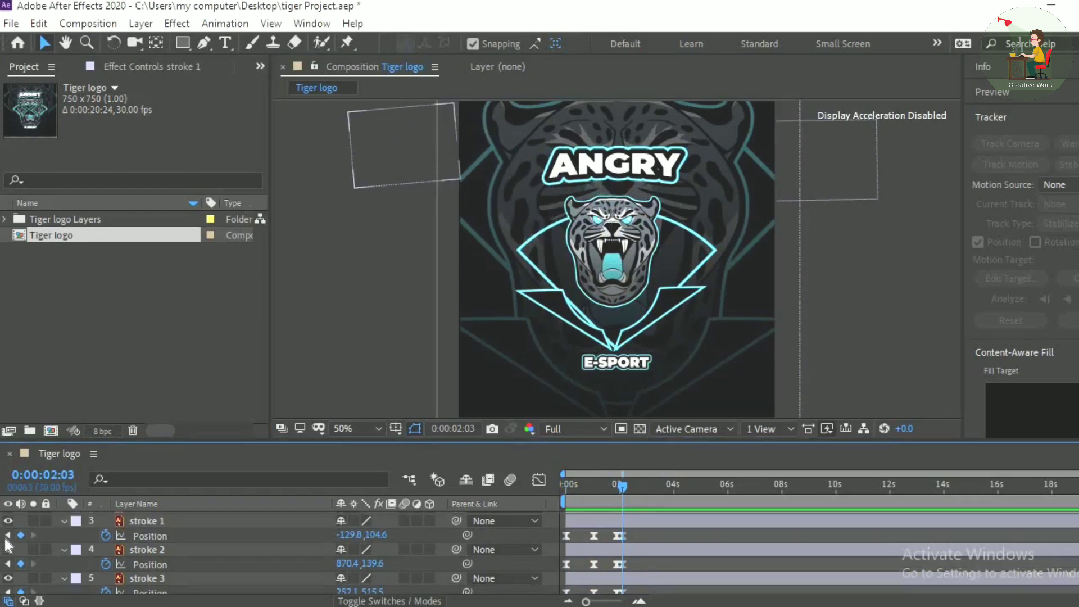
Keyframe stroke 1's Rotation at -5° on 0:00:01:26 and 201° on 0:00:02:03, and preview the spin.
click(7, 538)
click(150, 519)
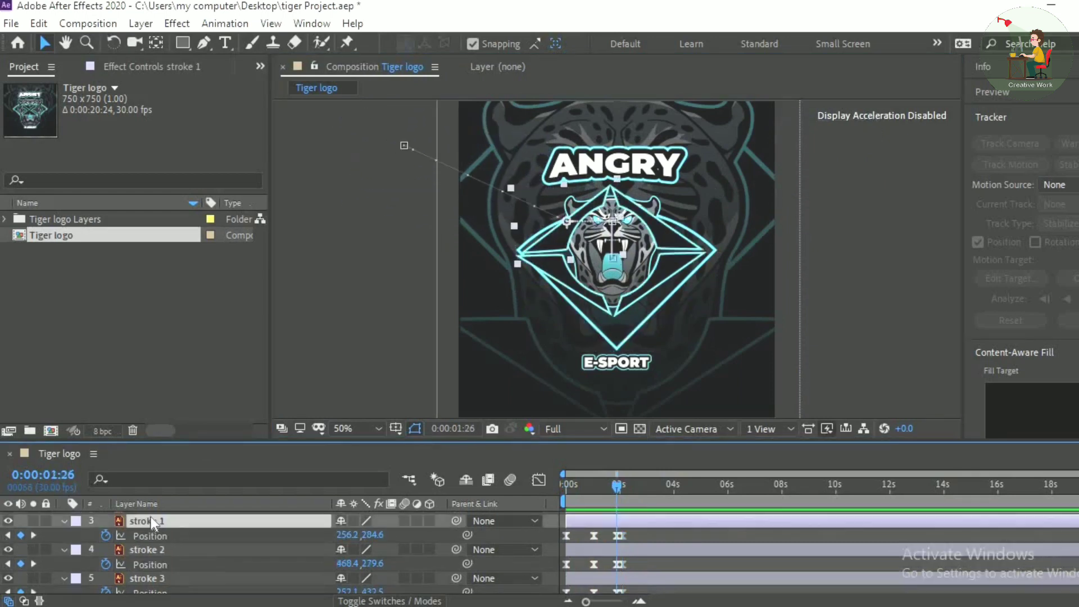
key(shift+r)
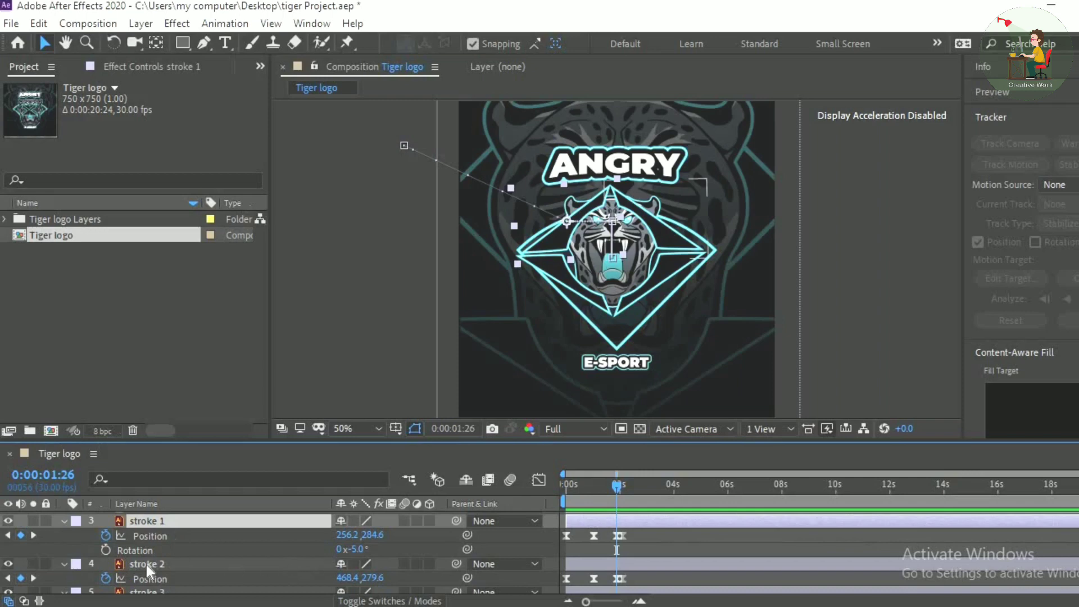
click(105, 549)
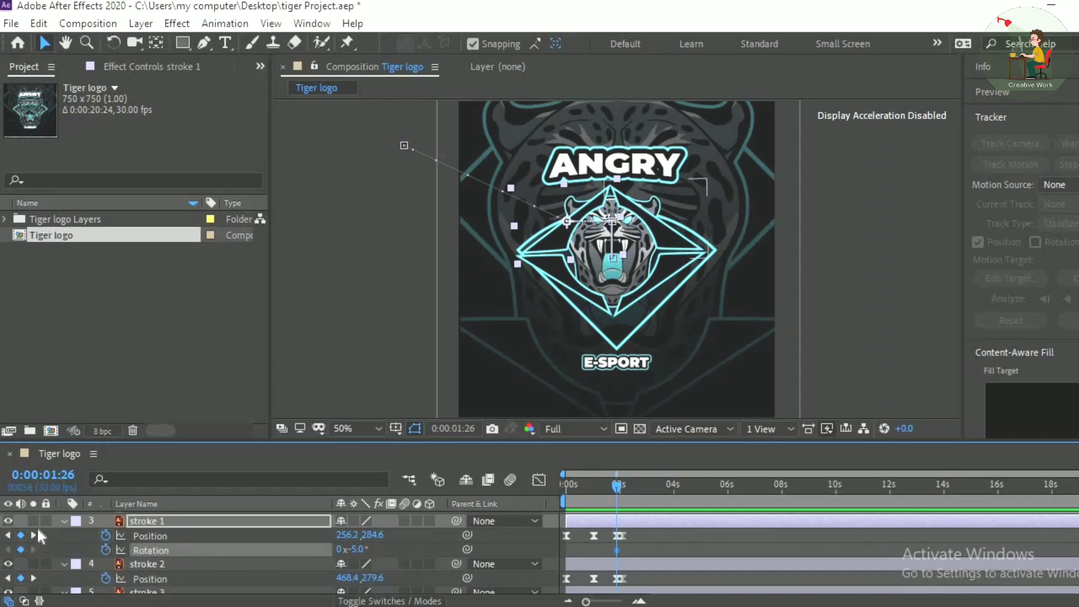
click(34, 535)
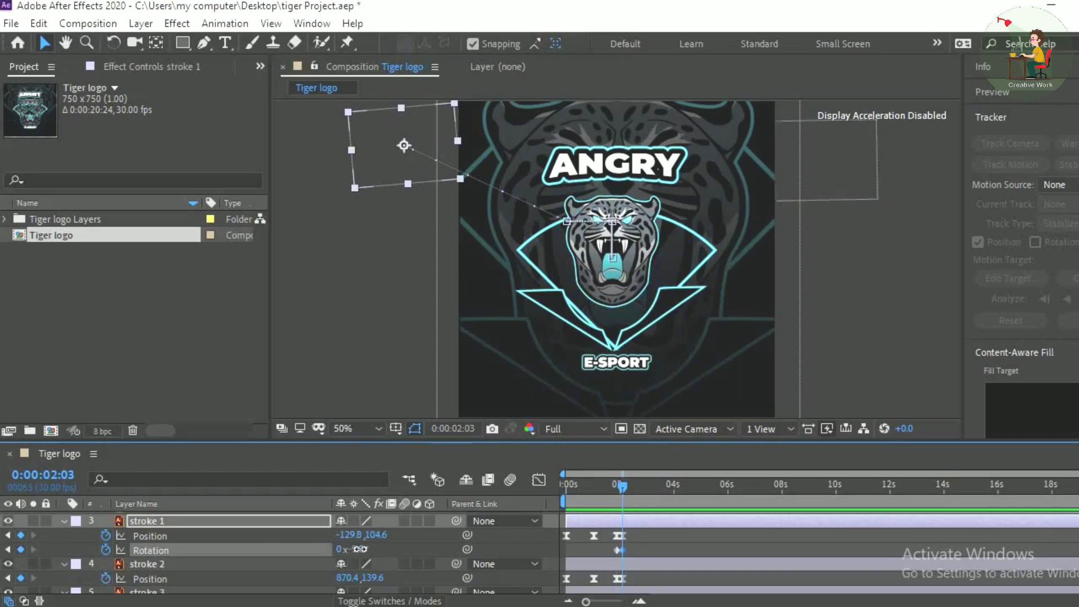
drag(360, 549, 523, 546)
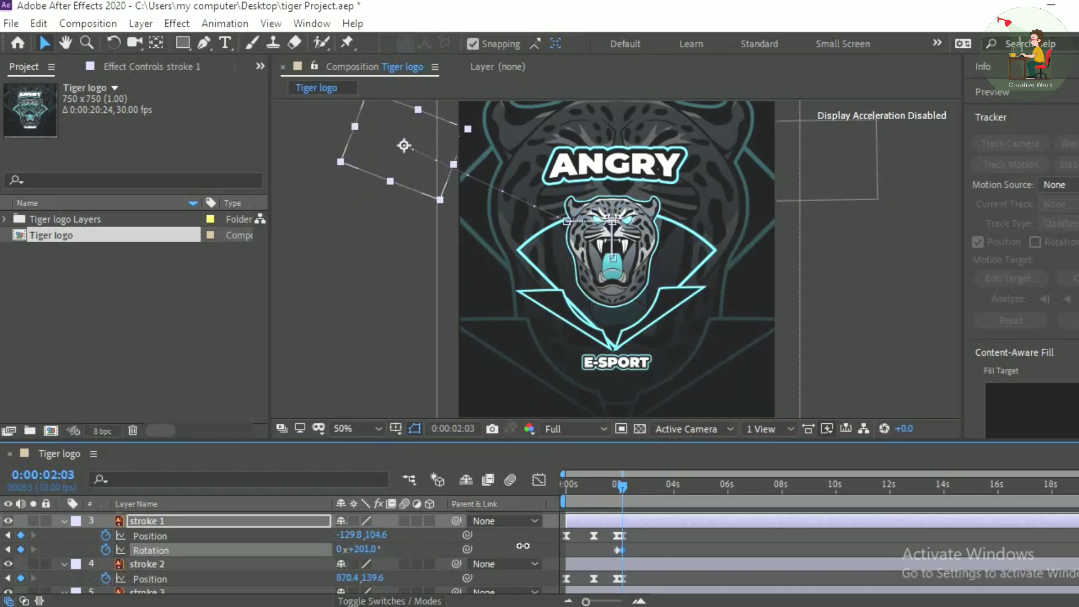
key(space)
Keyframe stroke 2's Rotation at -1° on 0:00:01:26 and 201° on 0:00:02:03.
click(389, 568)
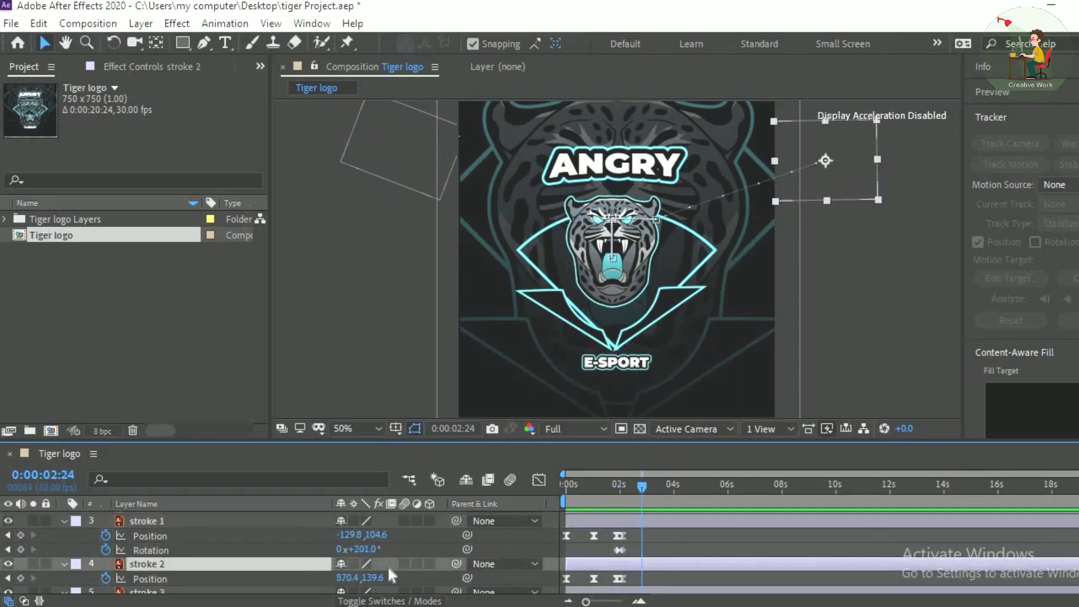
click(8, 579)
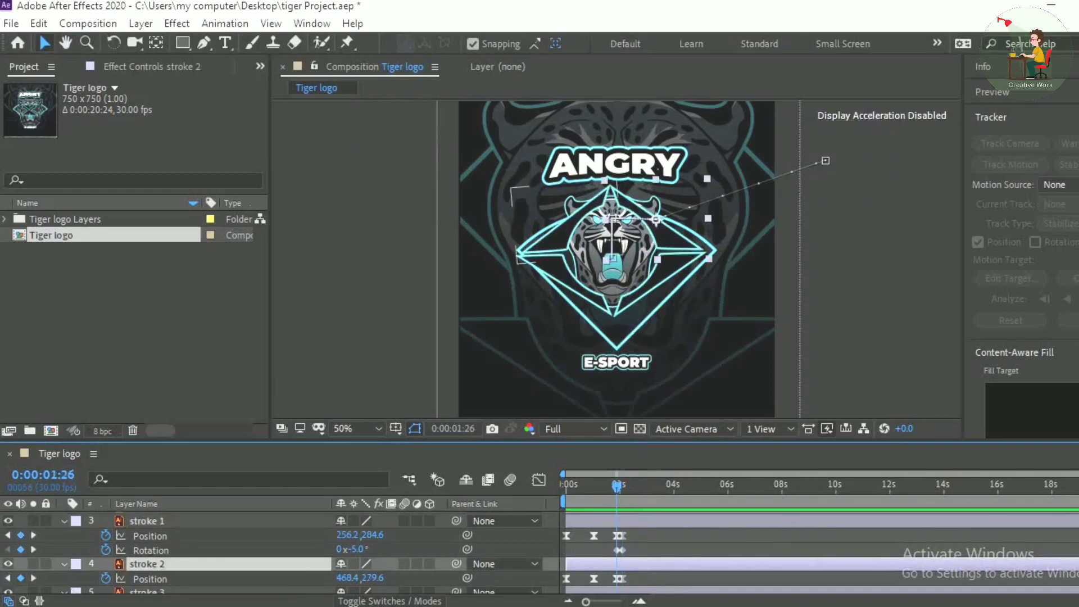
scroll(281, 551, down, 2)
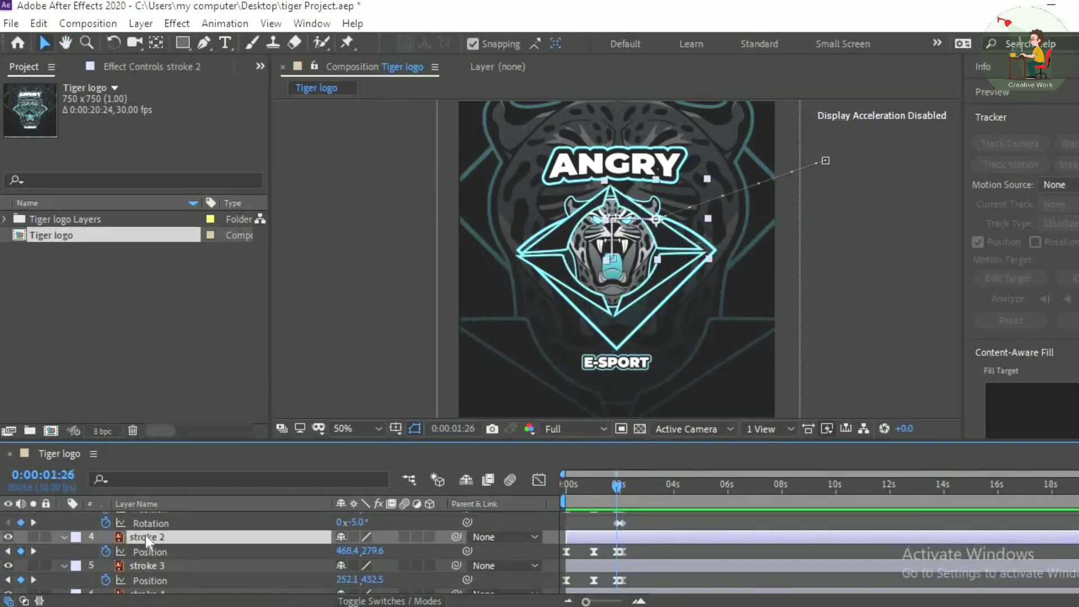
key(shift+r)
click(105, 565)
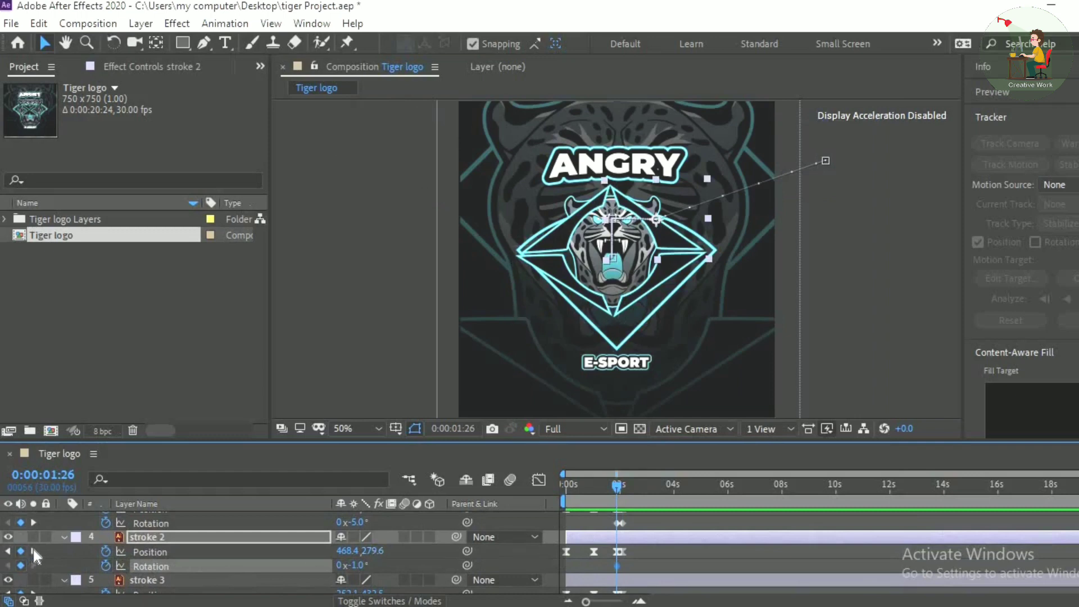
key(space)
key(=)
drag(361, 567, 363, 568)
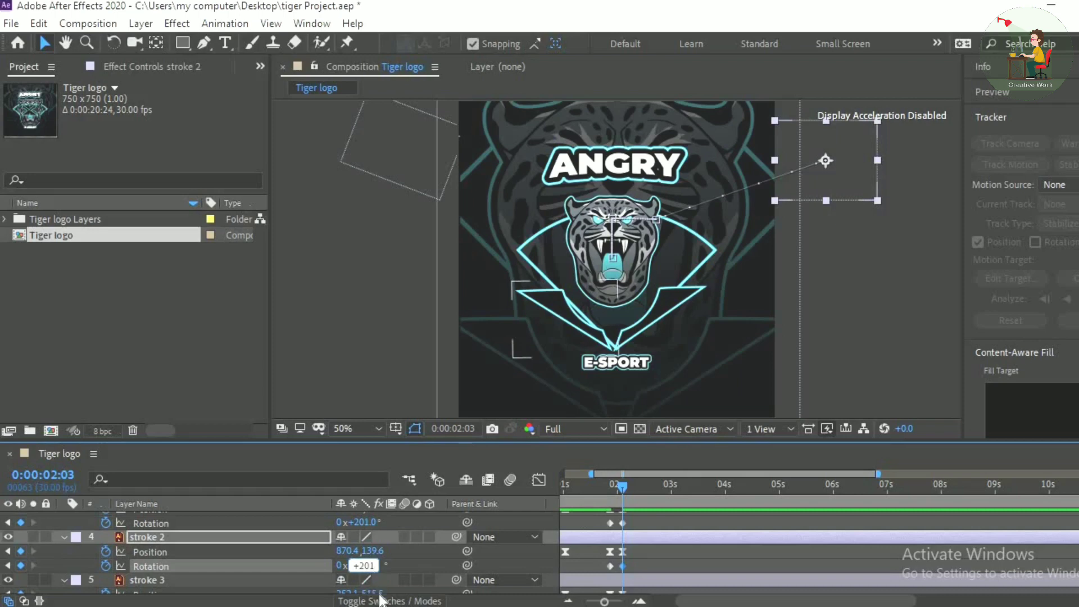
key(Return)
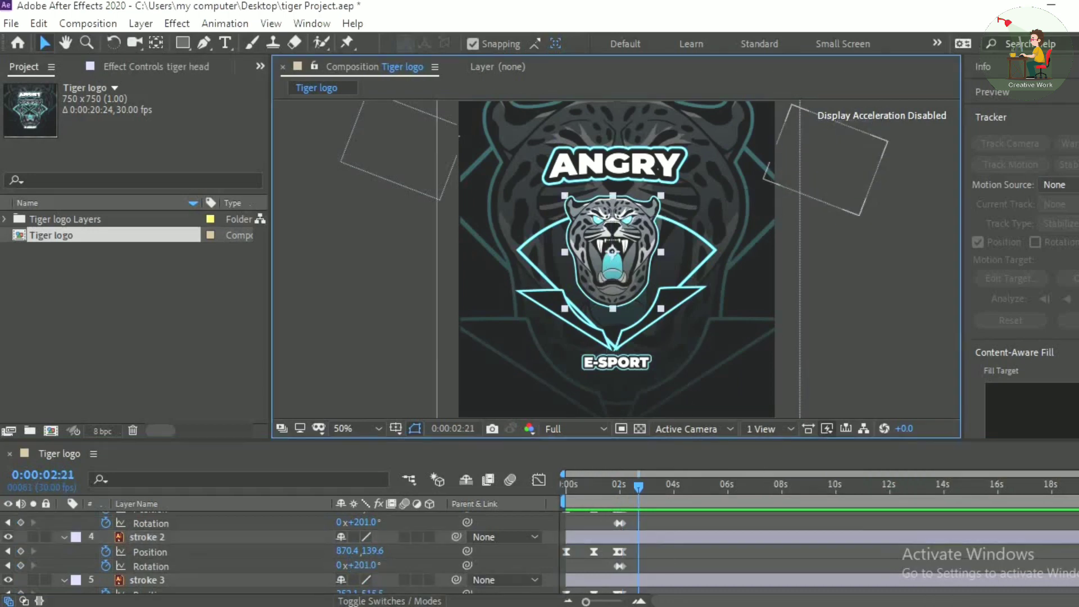
Enlarge the tiger head layer to 81% Scale at 0:00:02:03 and preview the animation.
scroll(168, 551, down, 4)
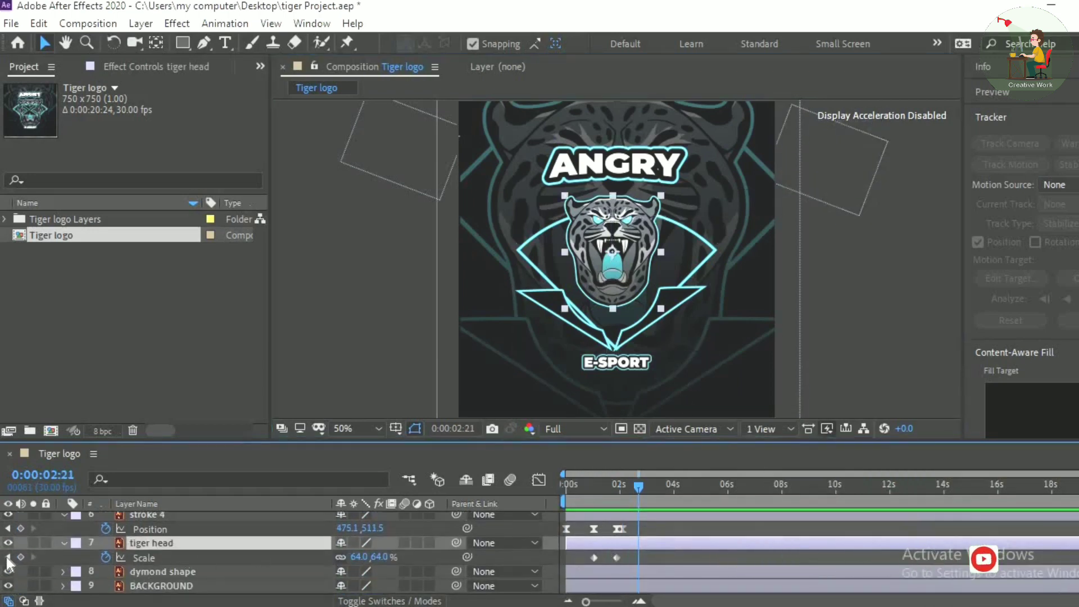
click(7, 558)
click(34, 529)
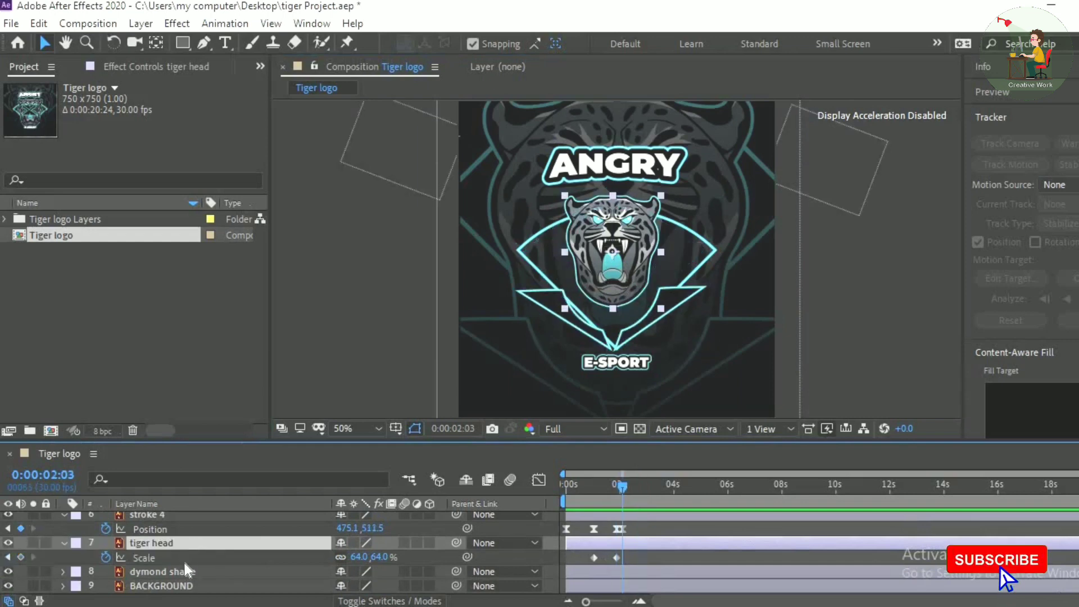
mouse_move(379, 557)
mouse_down()
mouse_move(398, 557)
mouse_move(378, 564)
mouse_up()
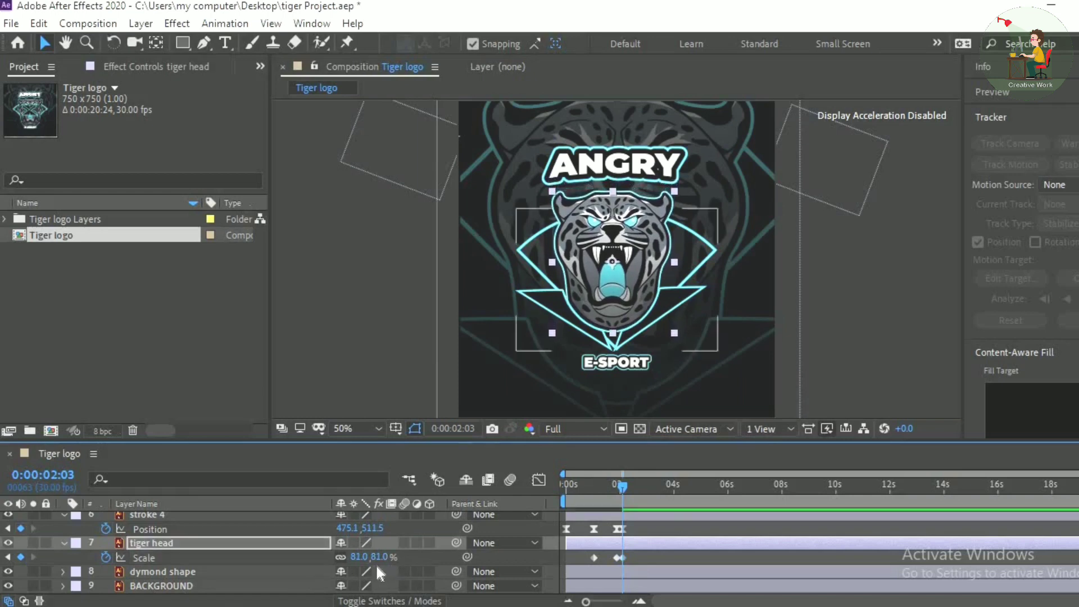
key(space)
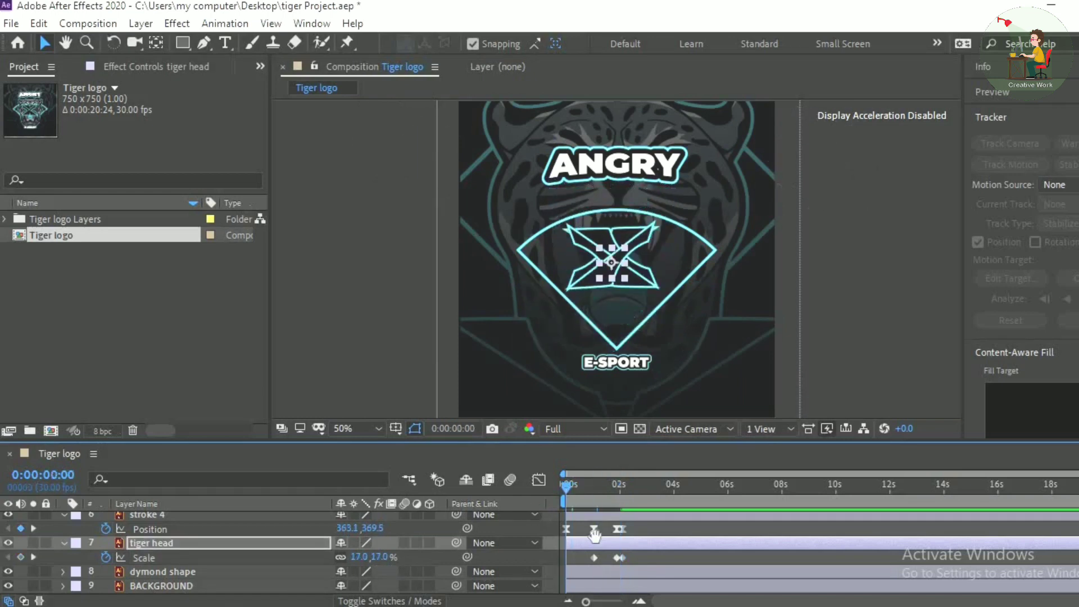
key(space)
Apply Easy Ease to all Scale keyframes of the tiger head layer.
click(662, 560)
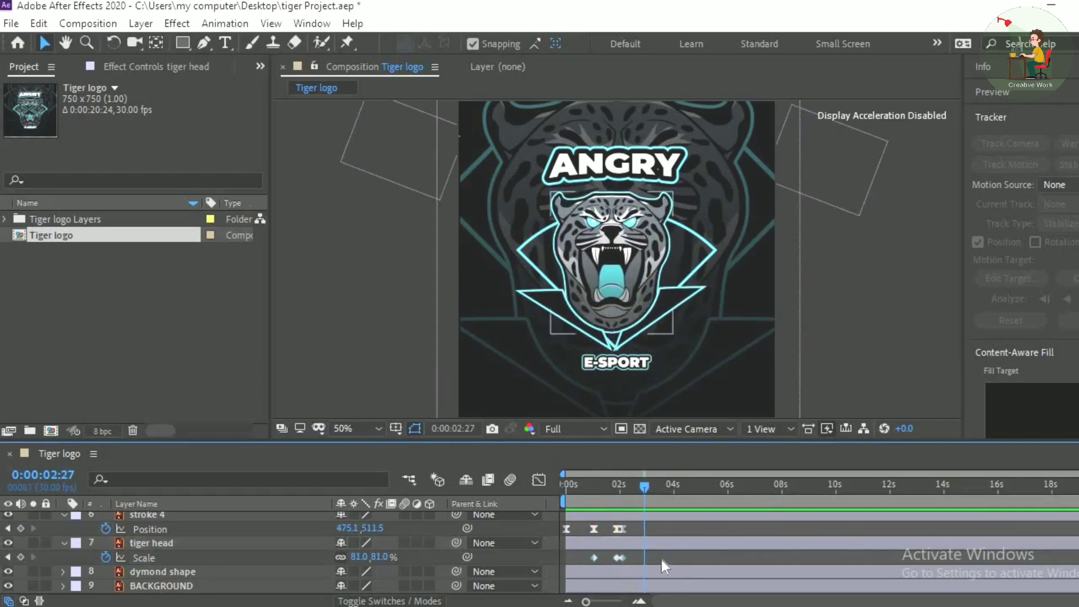
drag(650, 553, 585, 567)
right_click(621, 555)
mouse_move(676, 548)
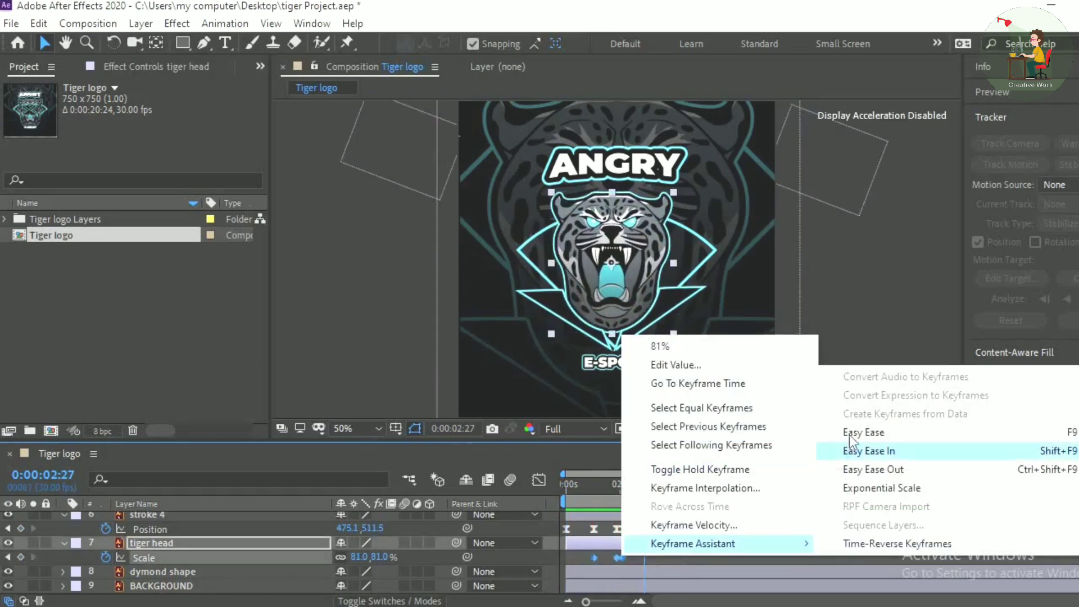
click(849, 432)
click(697, 561)
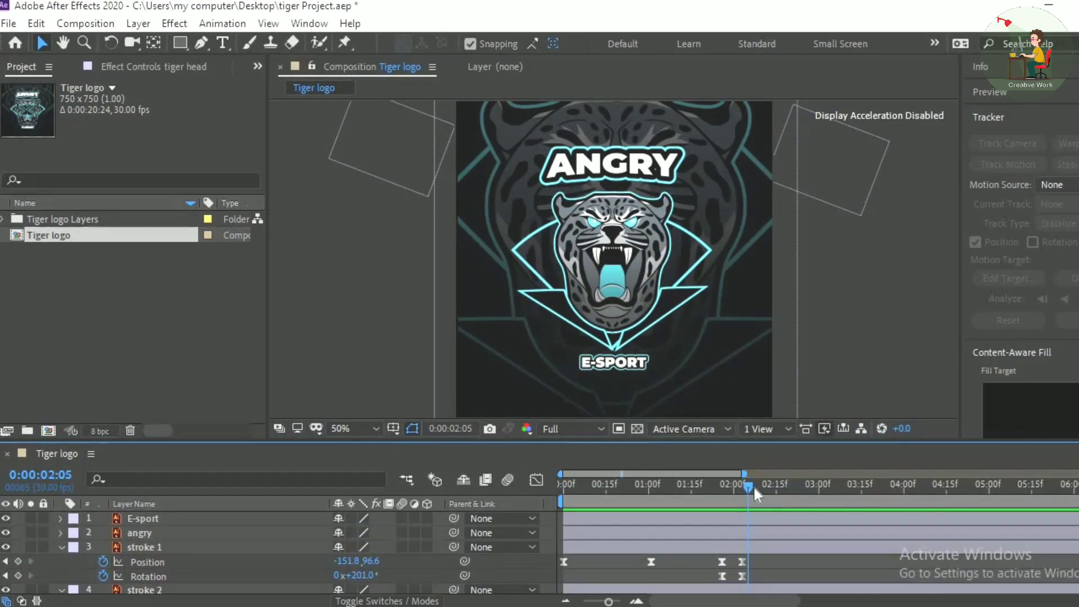
Open the RTFX extension and add the V02 Fire 044 Radial Out transition to the composition at 0:00:02:07.
click(754, 488)
click(313, 126)
click(304, 24)
mouse_move(416, 101)
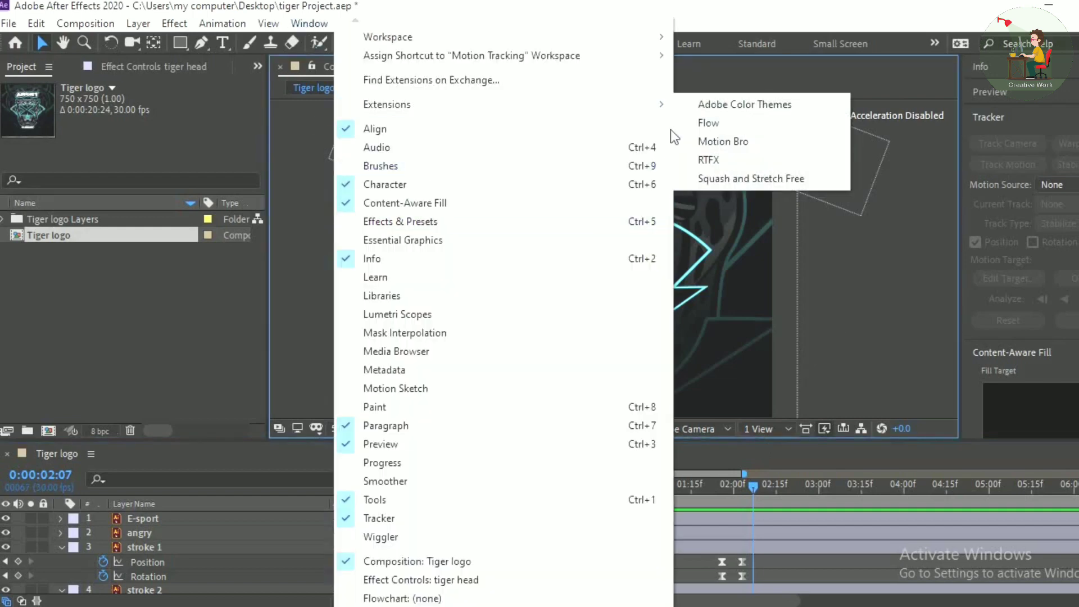
click(699, 159)
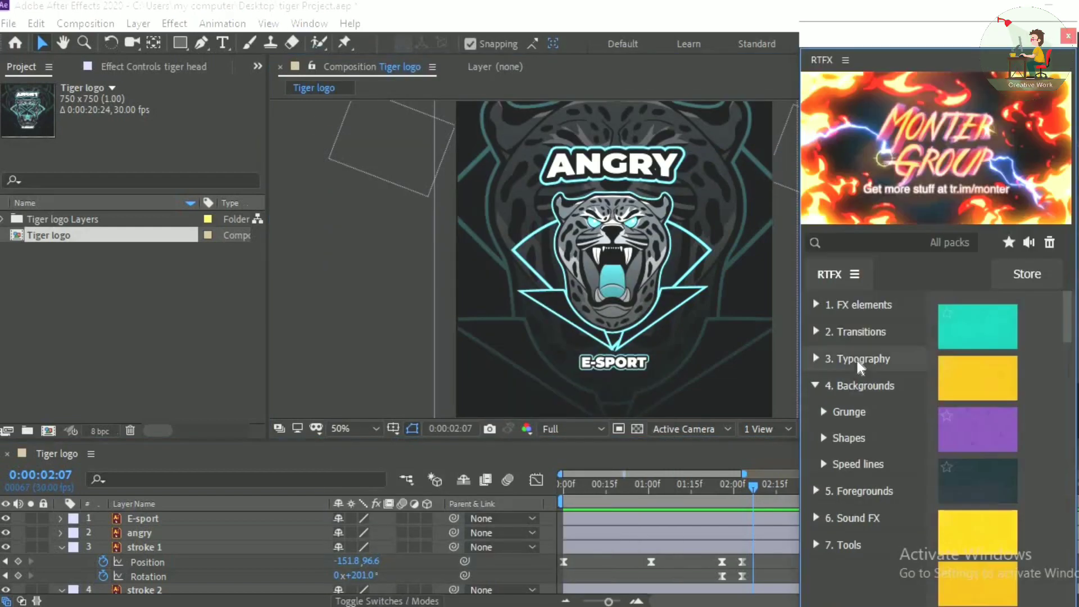
click(855, 358)
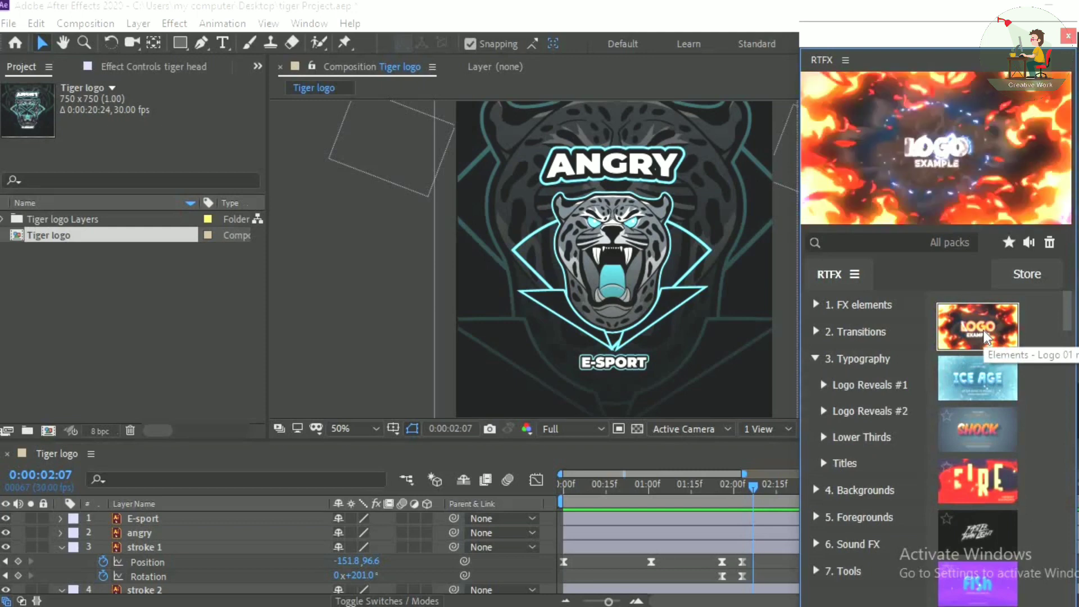
click(855, 331)
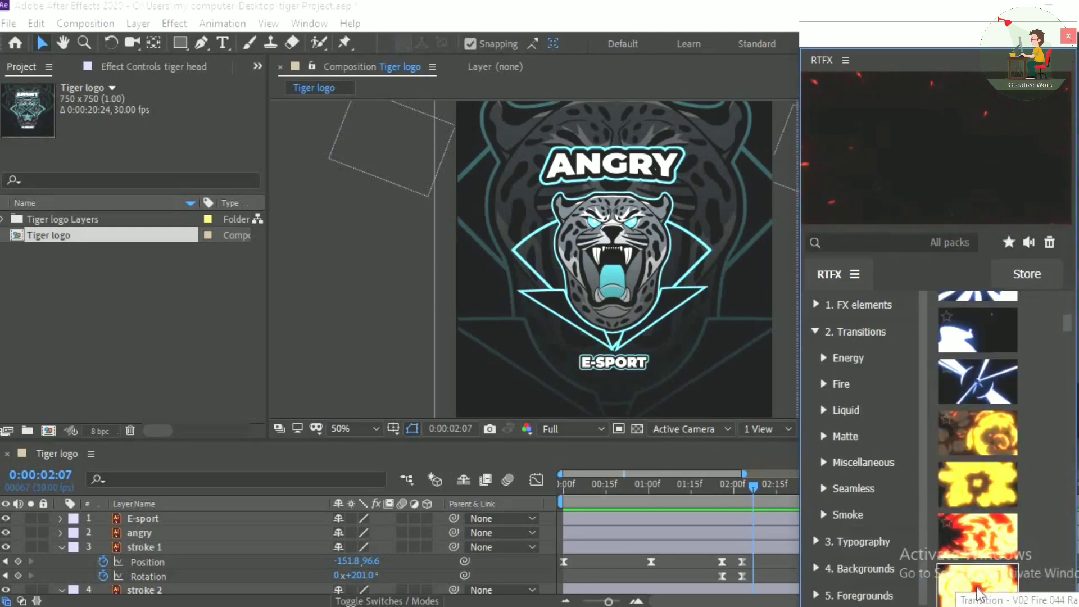
click(977, 593)
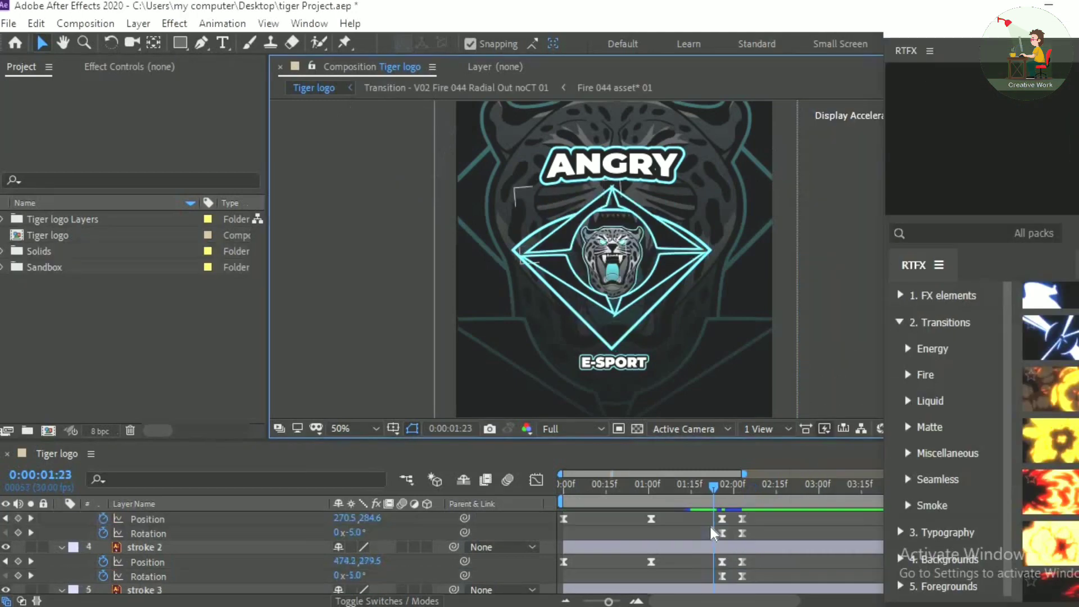
Set the Scale of the V02 Fire 044 Radial Out transition layer to 40% and preview the burst.
drag(659, 533, 785, 533)
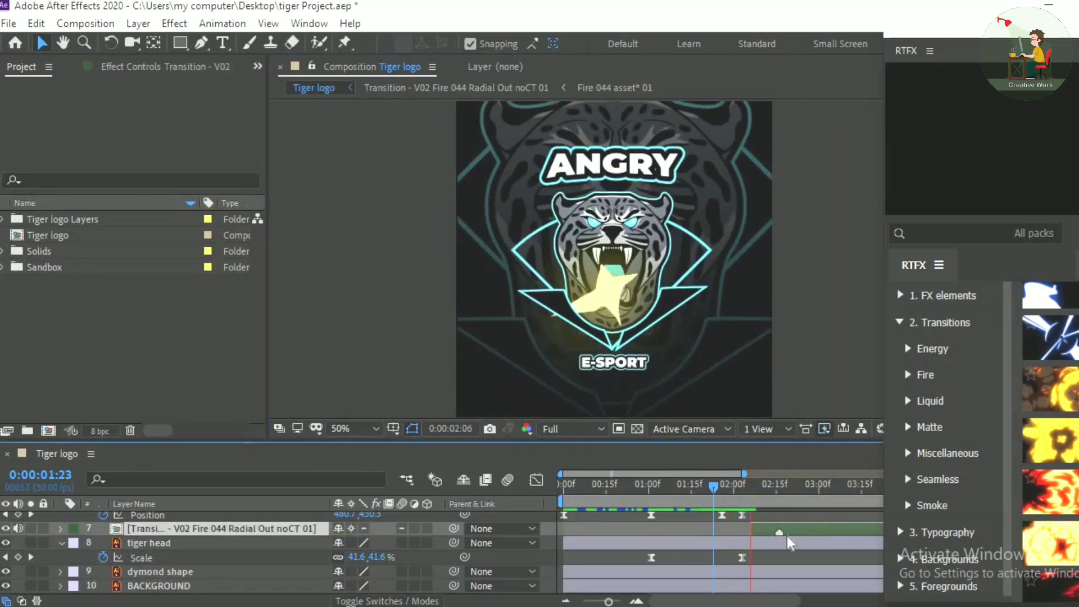
key(space)
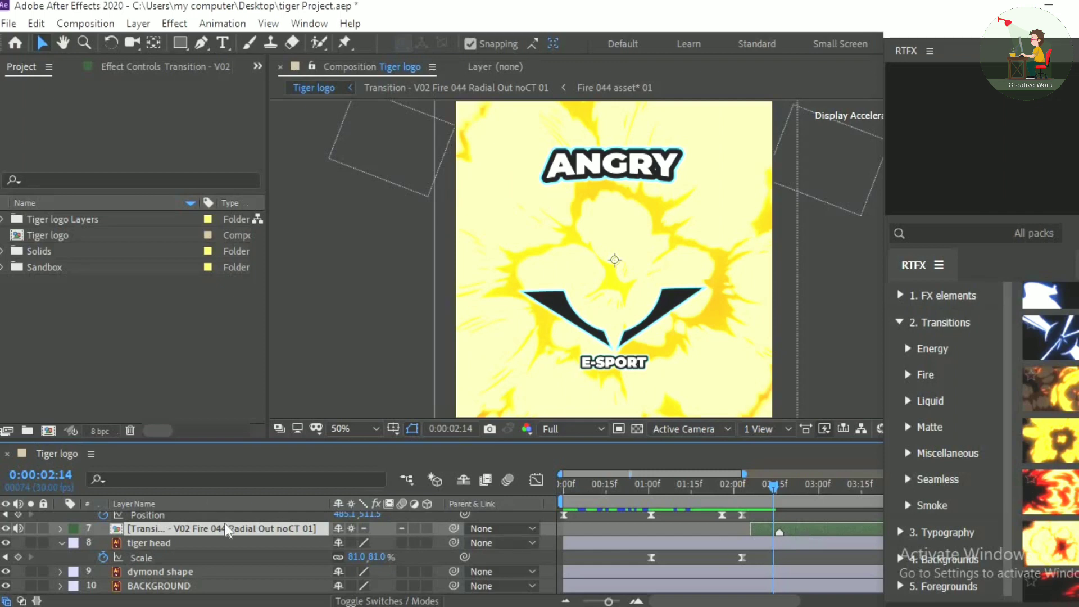
key(s)
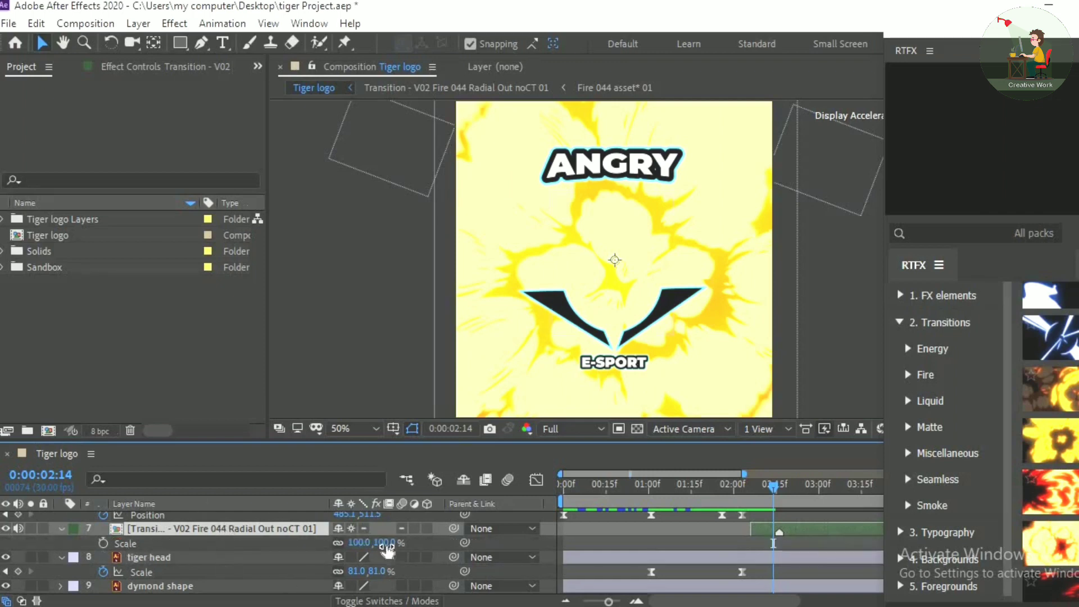
click(386, 543)
text(40)
key(Return)
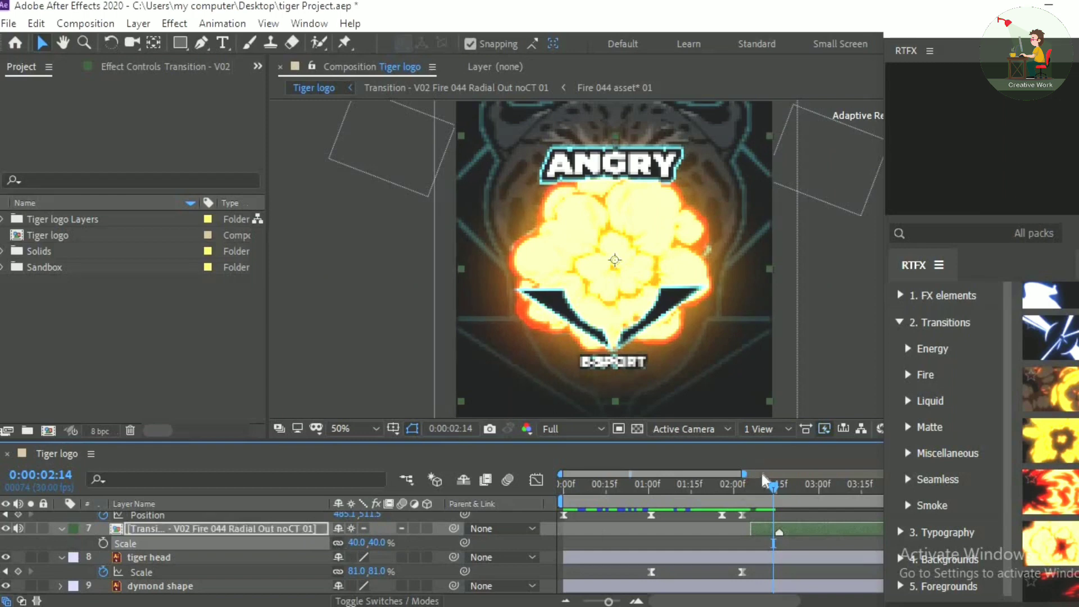
key(space)
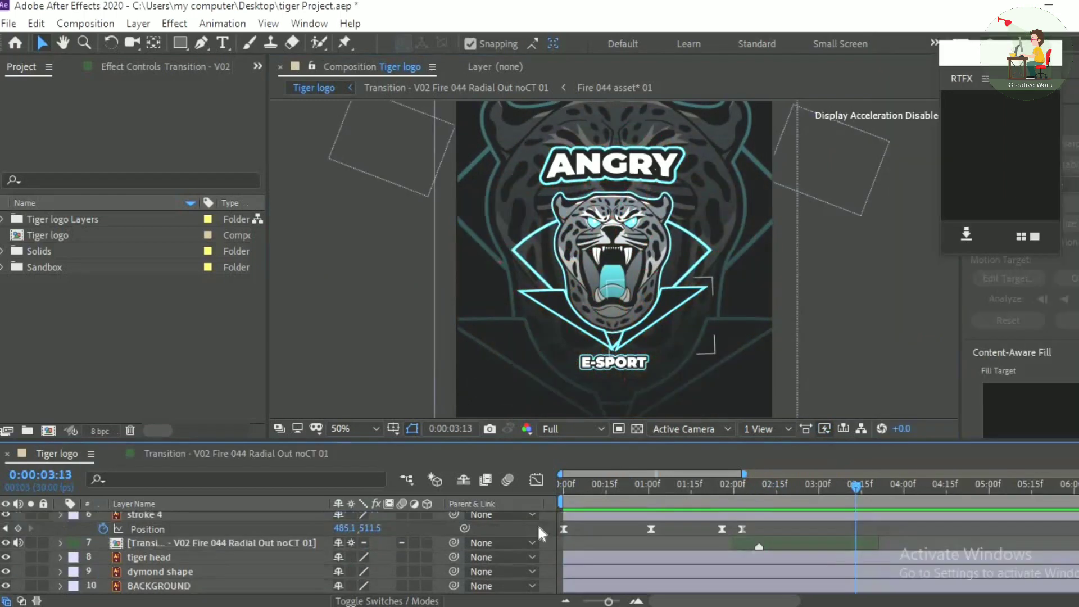
Collapse the open properties of the stroke layers and enlarge the timeline to fit the whole layer stack.
click(61, 515)
scroll(859, 463, up, 1)
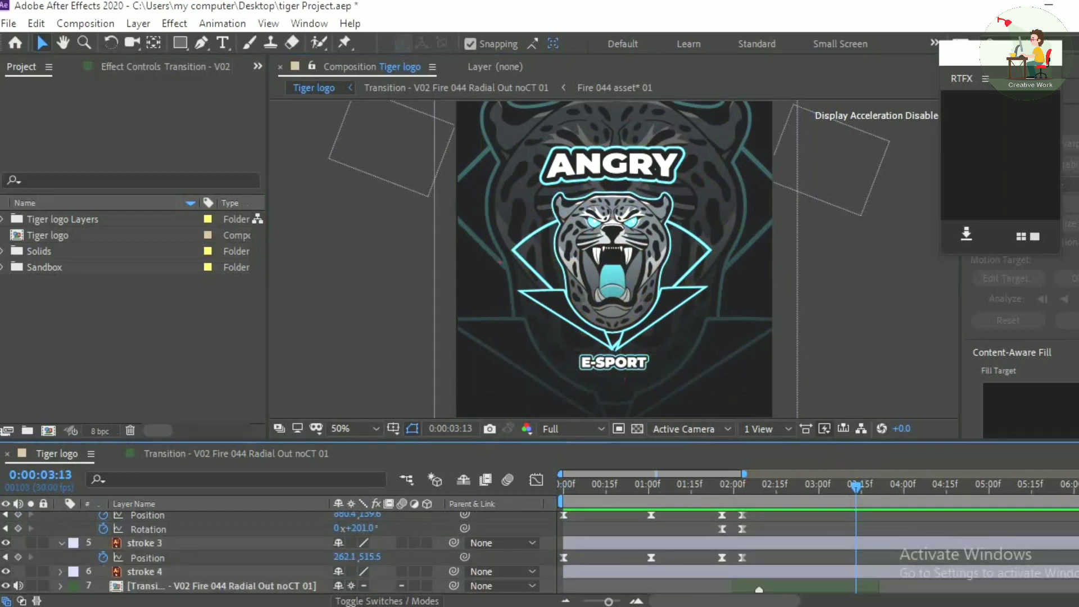
scroll(124, 582, up, 3)
click(59, 548)
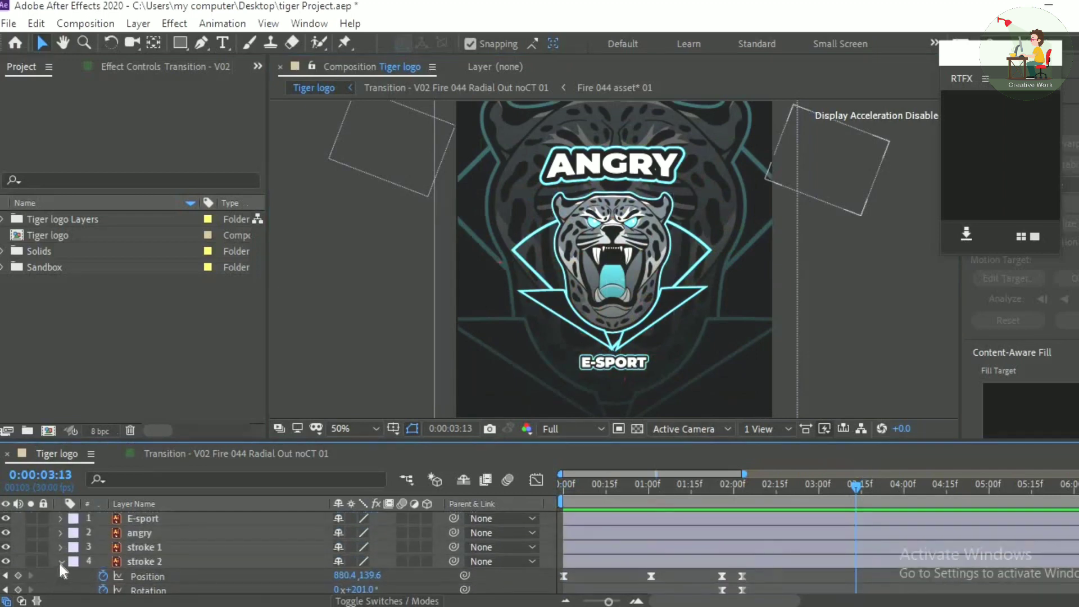
click(59, 562)
click(61, 574)
scroll(149, 549, down, 2)
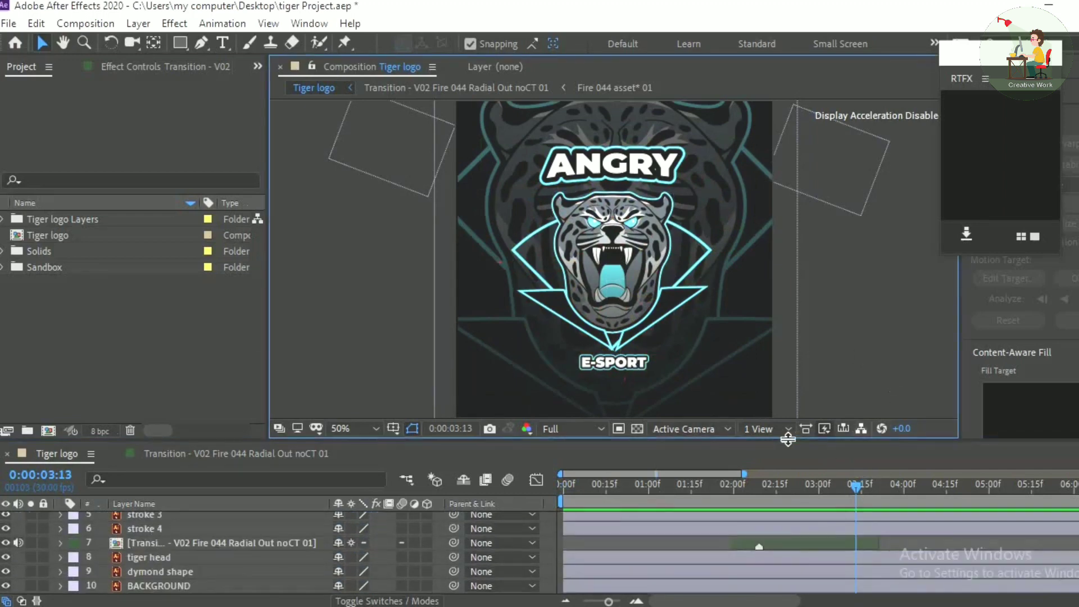
drag(783, 439, 771, 248)
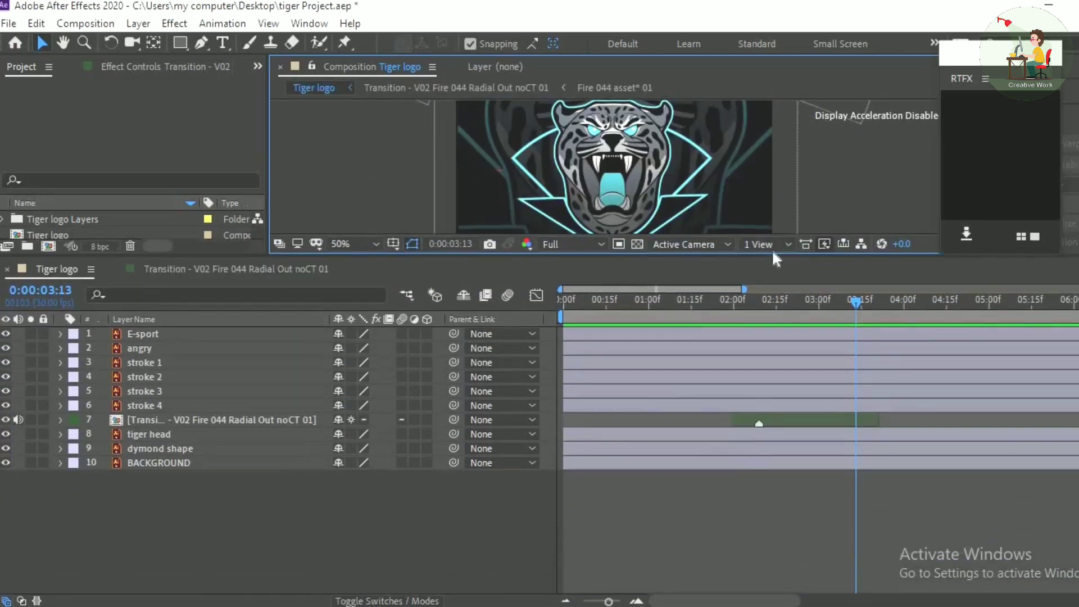
Create a 750 × 750 px black solid named Black Solid 1 and give the composition view more height.
right_click(273, 545)
mouse_move(312, 361)
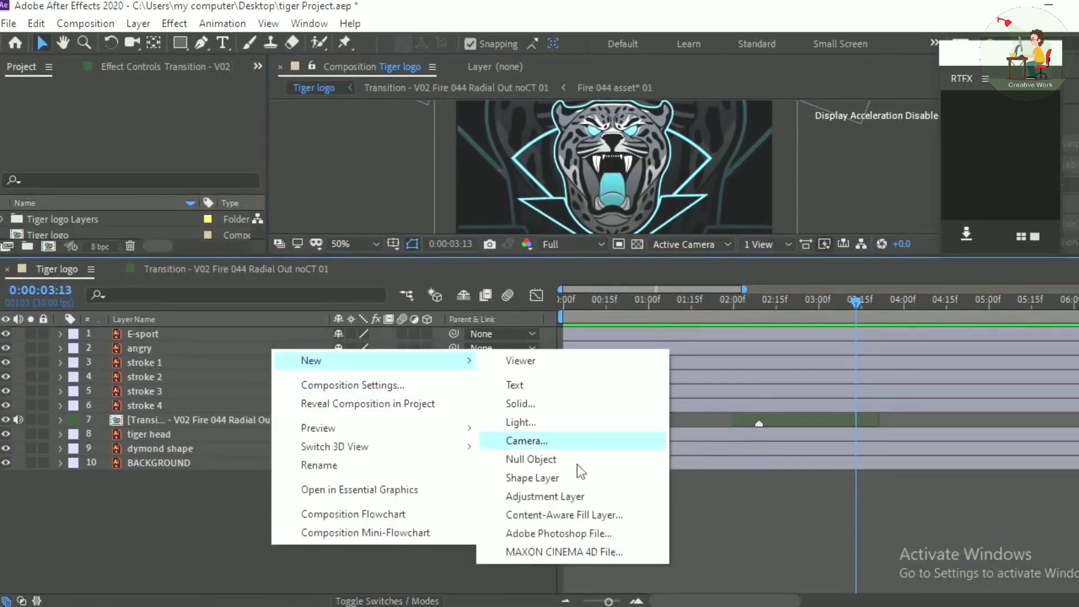
click(562, 405)
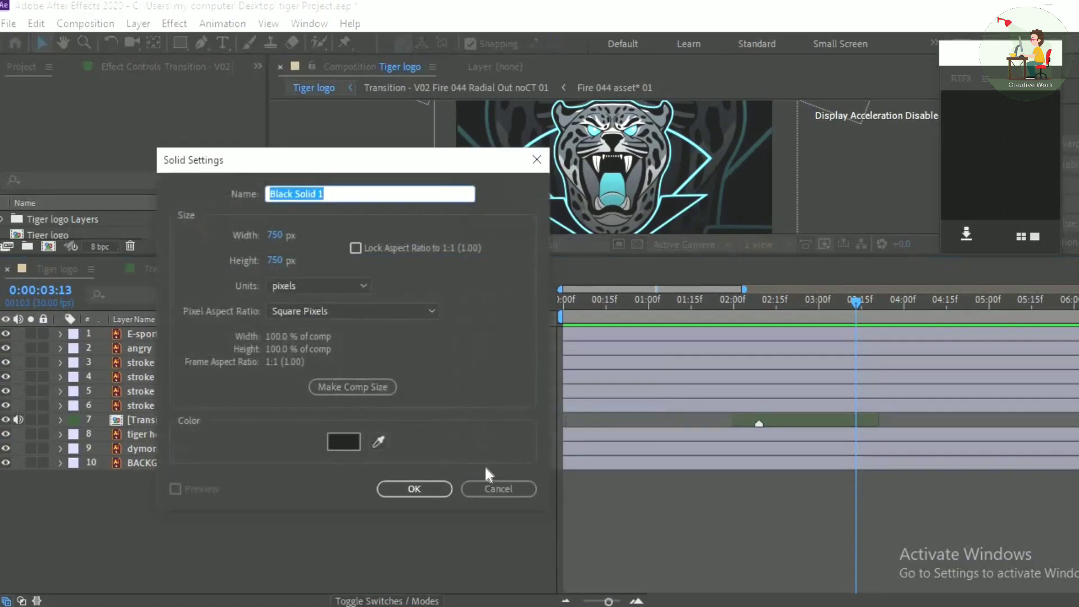
click(418, 488)
drag(842, 258, 856, 379)
Close the RTFX window, find the Saber effect and apply it to Black Solid 1.
click(1050, 52)
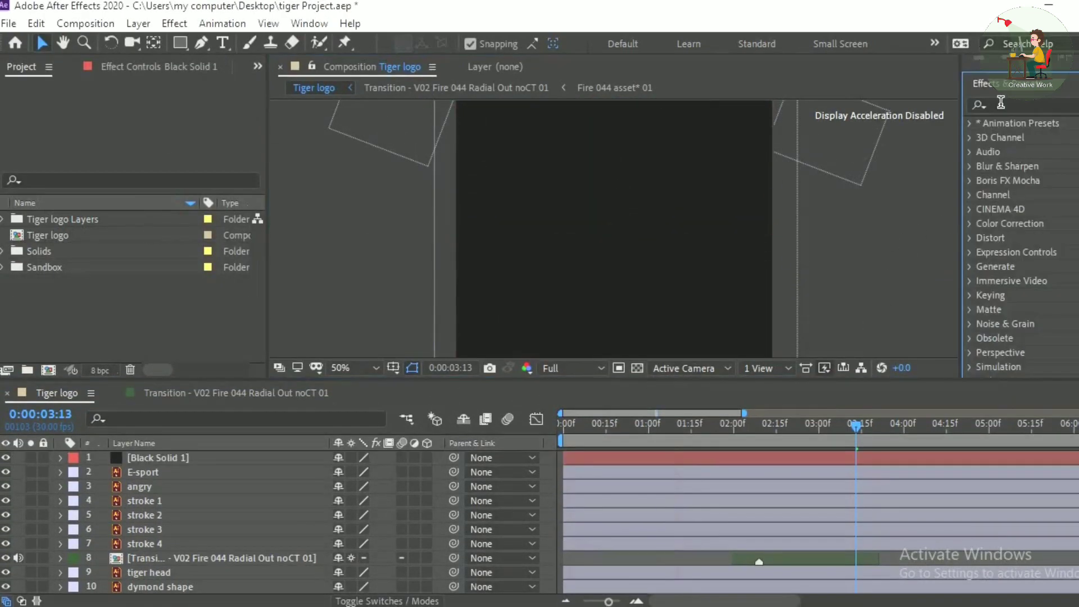
click(1000, 102)
text(saber)
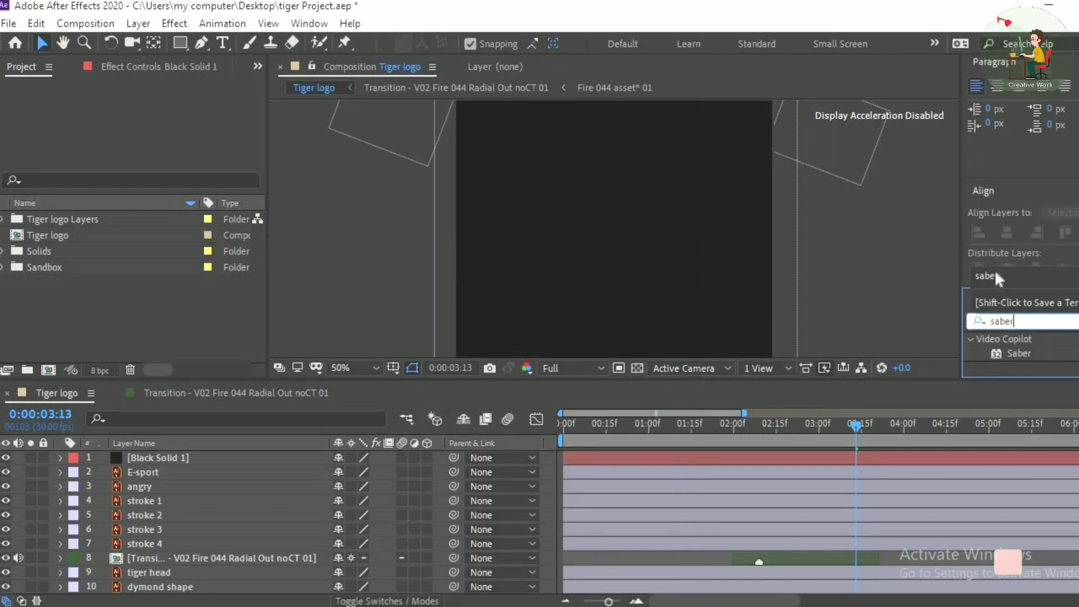
drag(1012, 353, 285, 470)
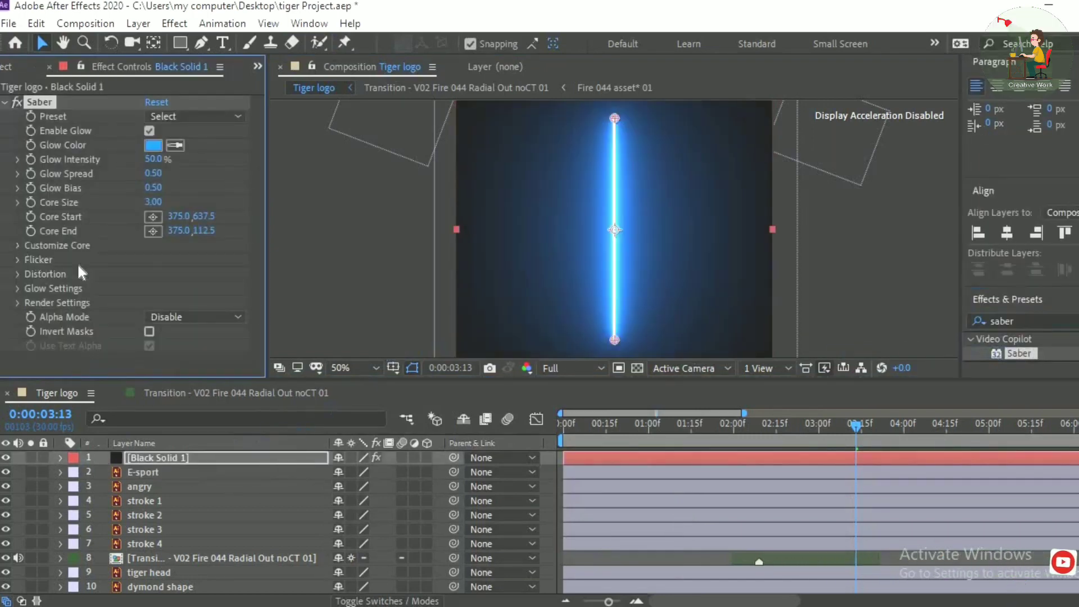
Set Saber's Core Type to Layer Masks.
click(54, 245)
scroll(169, 236, down, 2)
click(227, 195)
click(219, 231)
scroll(266, 239, down, 1)
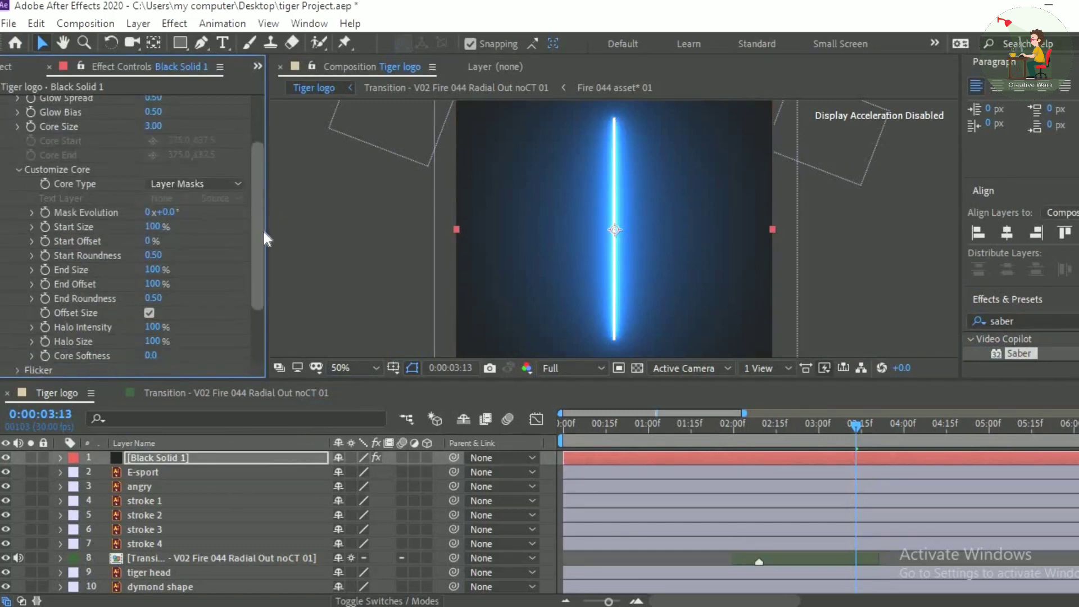
Set Saber's Composite Settings to Transparent in the render settings and view the tiger's eyes at 200%.
scroll(266, 239, down, 3)
click(56, 326)
scroll(265, 296, down, 2)
click(197, 326)
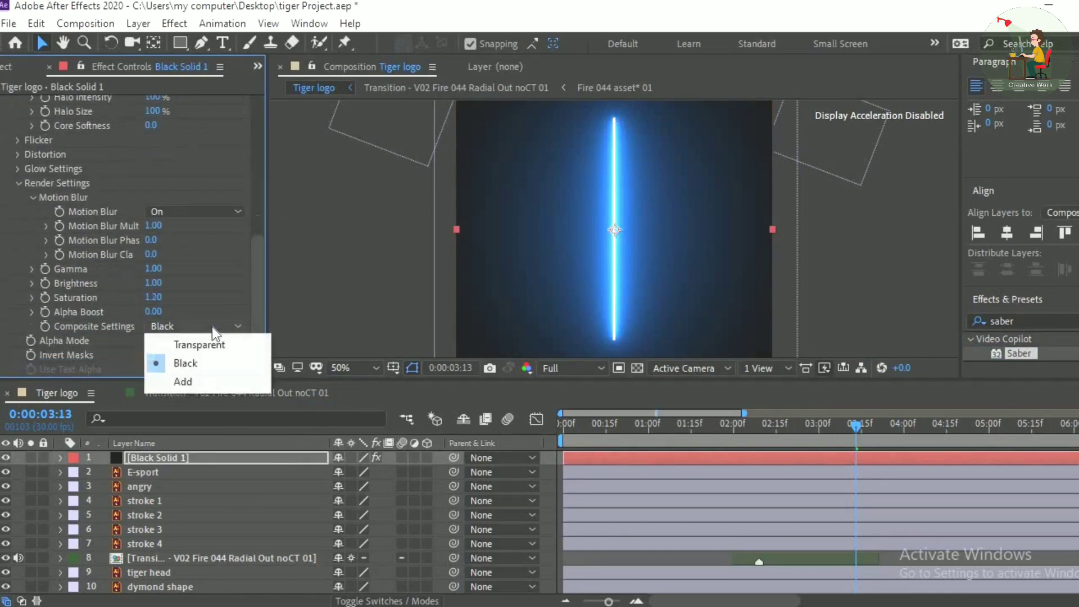
click(209, 345)
scroll(510, 226, up, 4)
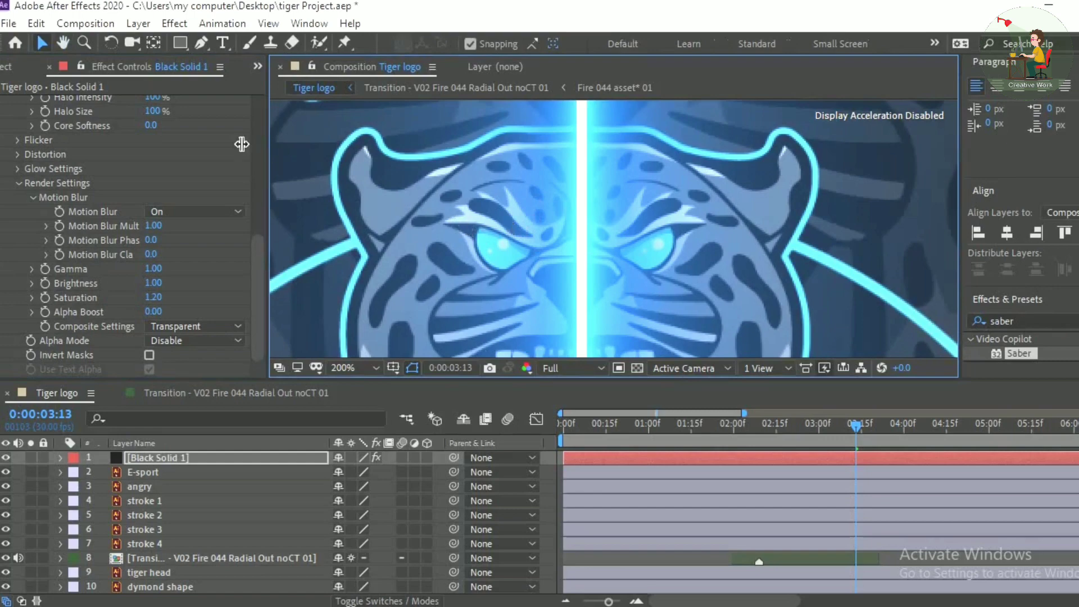
Draw a closed curved Pen mask on Black Solid 1 around the outline of the tiger's eye right of the nose.
click(200, 44)
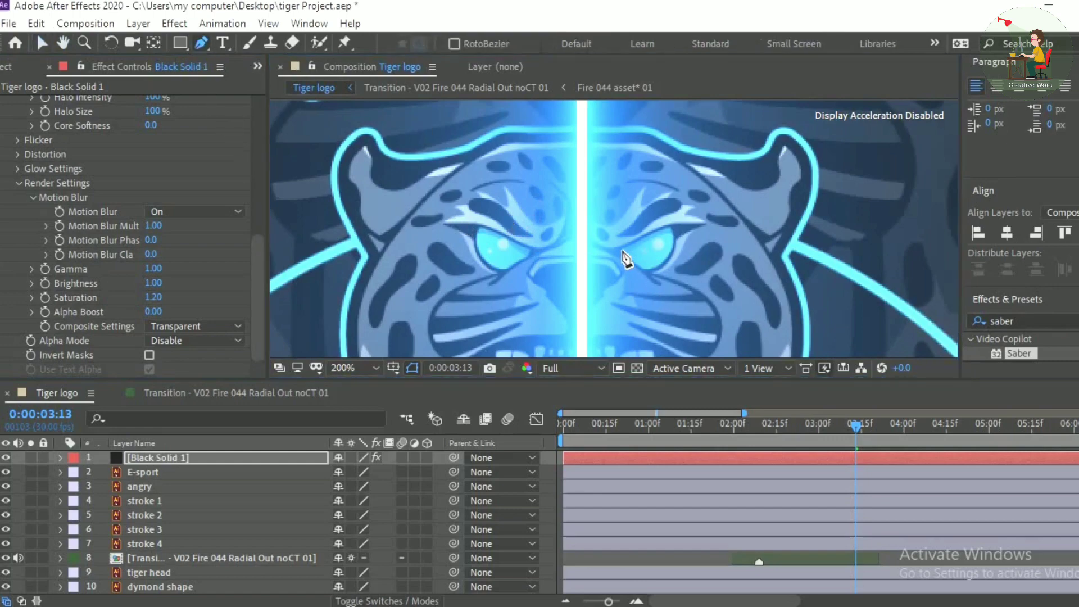
click(620, 251)
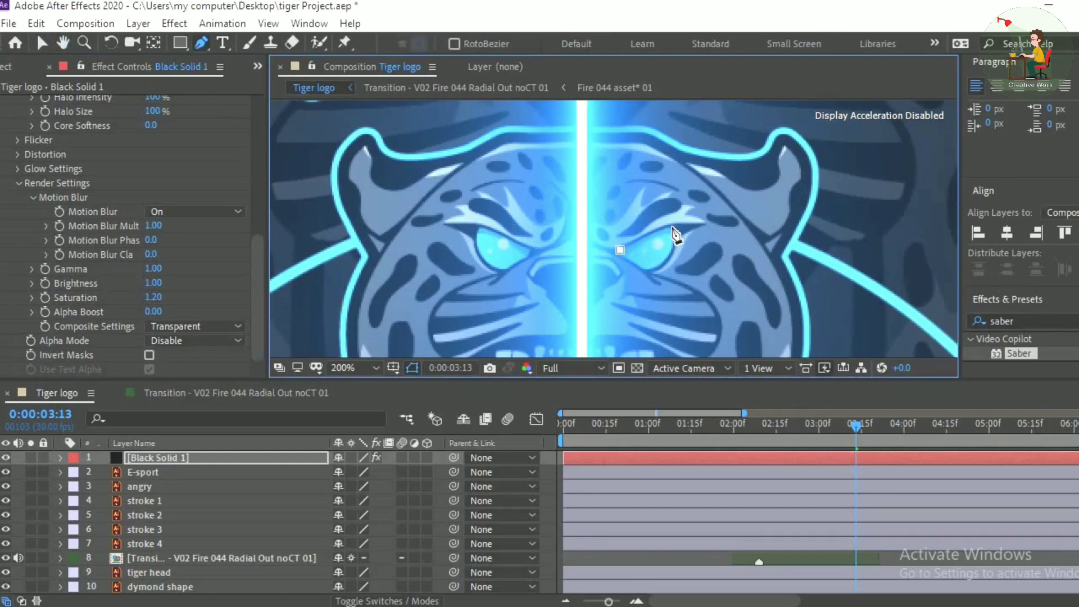
drag(671, 226, 707, 221)
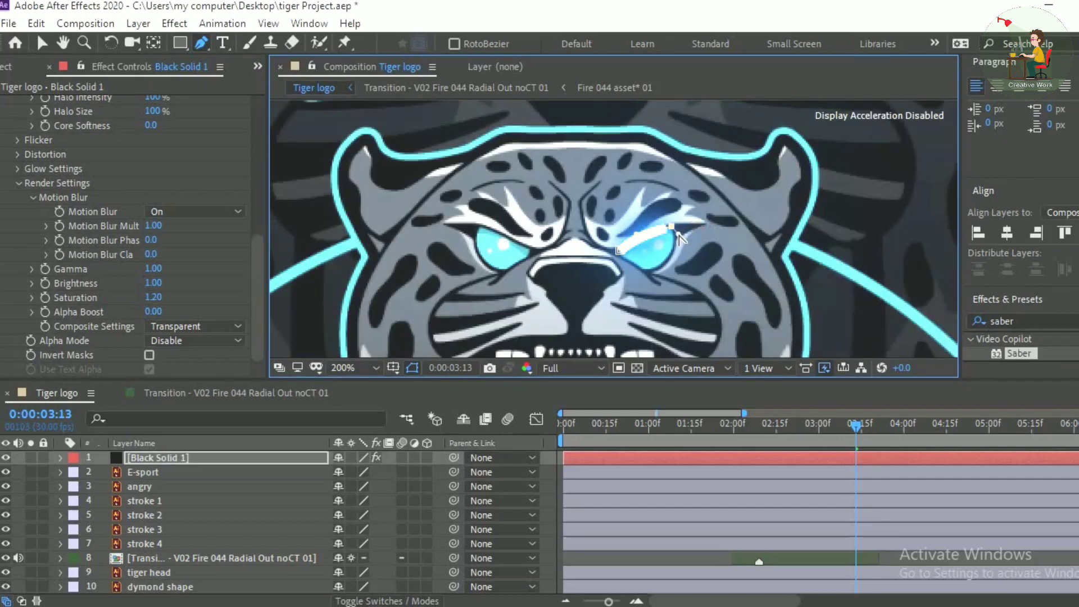
drag(664, 264, 615, 250)
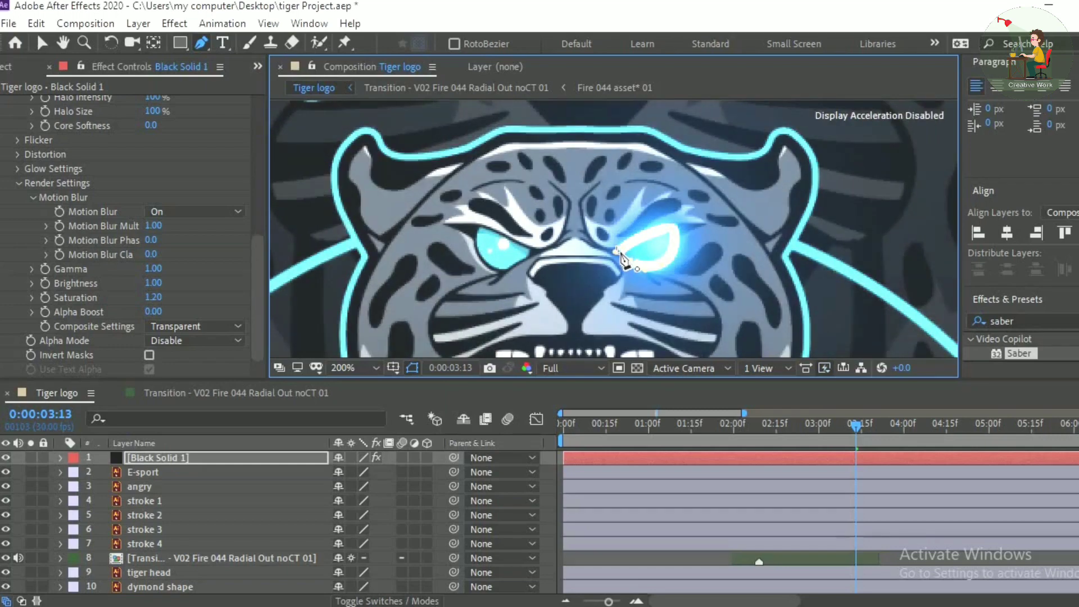
Duplicate Black Solid 1 and flip the copy horizontally to make the tiger's other eye glow.
click(42, 43)
click(199, 459)
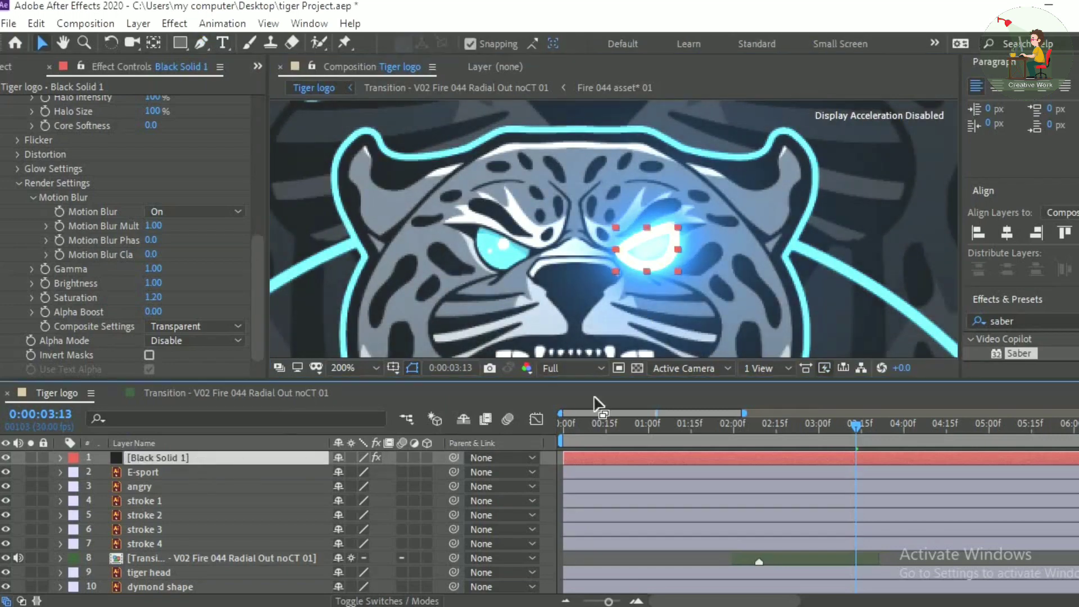
key(ctrl+d)
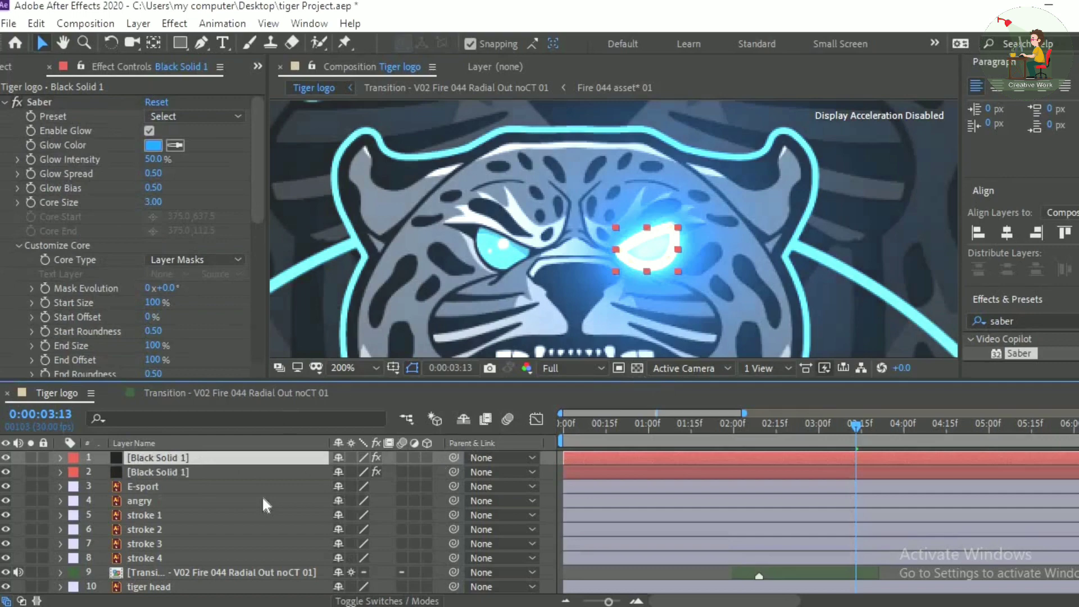
right_click(227, 464)
mouse_move(295, 203)
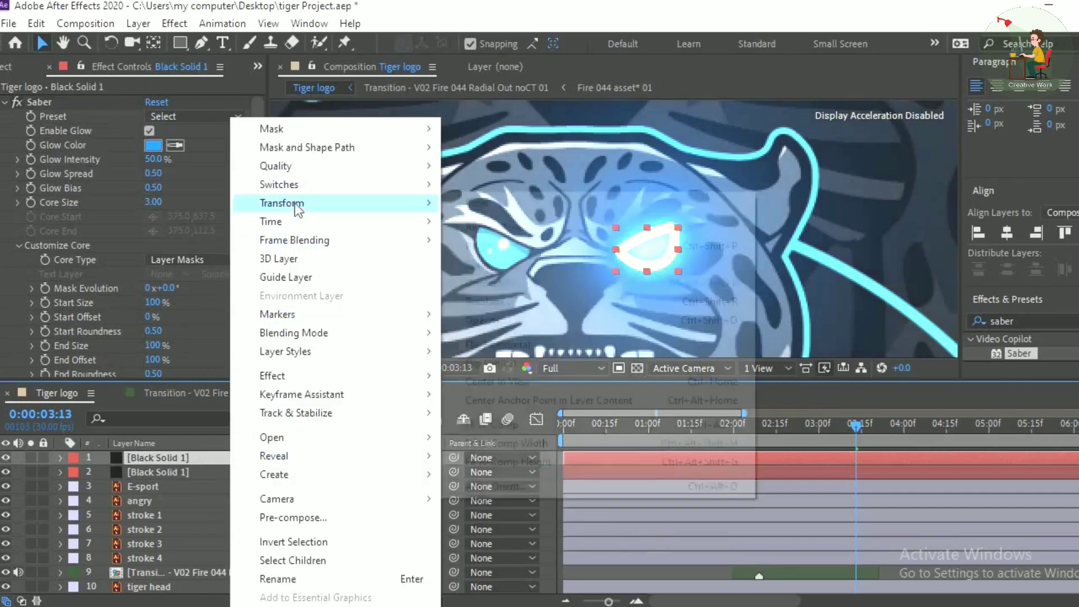
click(541, 344)
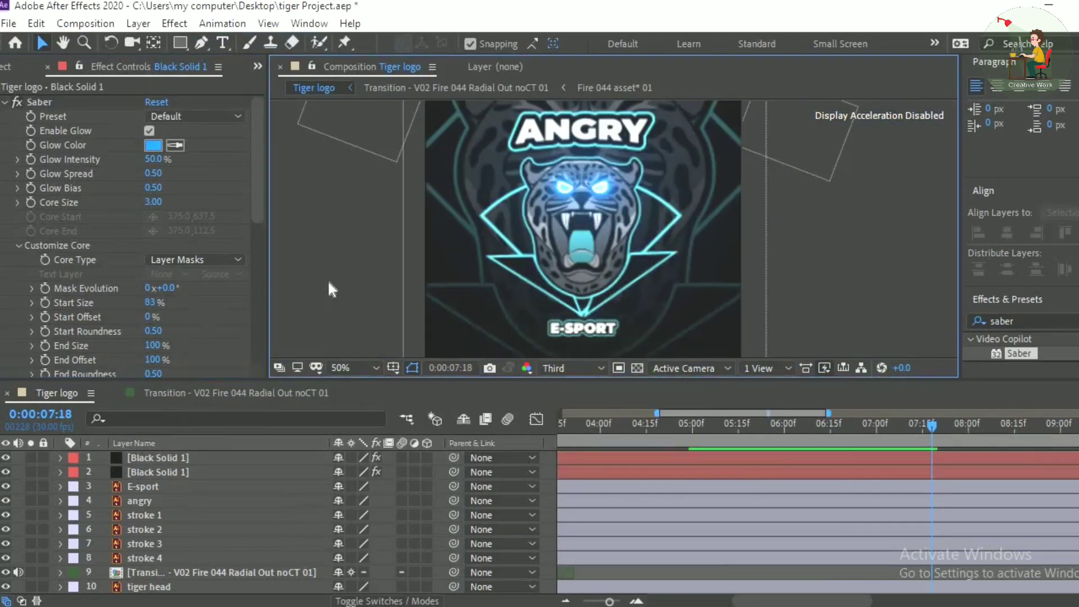
Change the Saber Glow Color of the uppermost Black Solid 1 layer to orange FF8400.
click(154, 145)
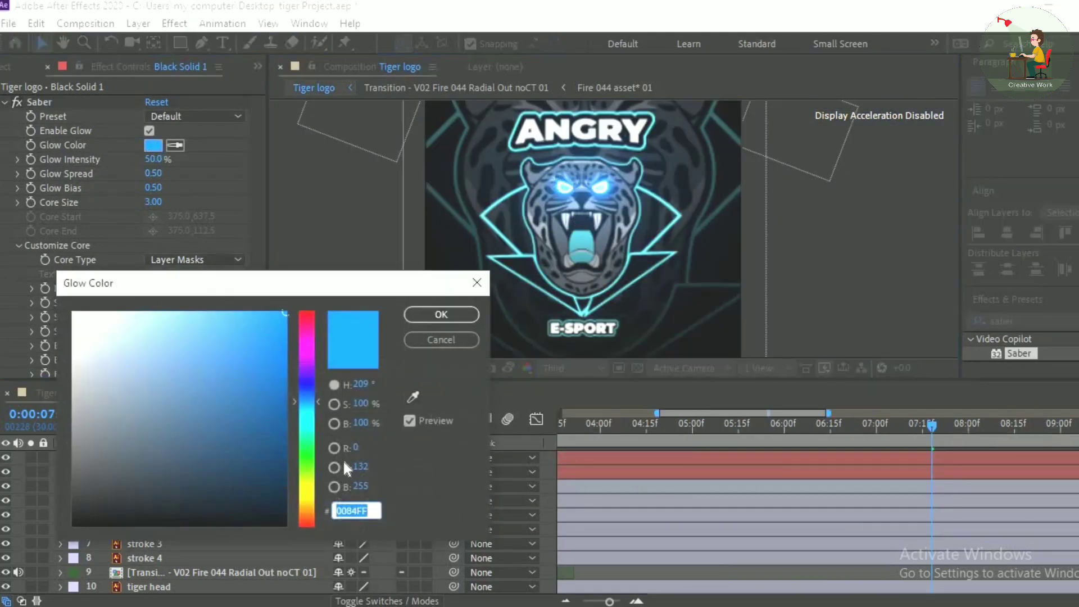
click(308, 506)
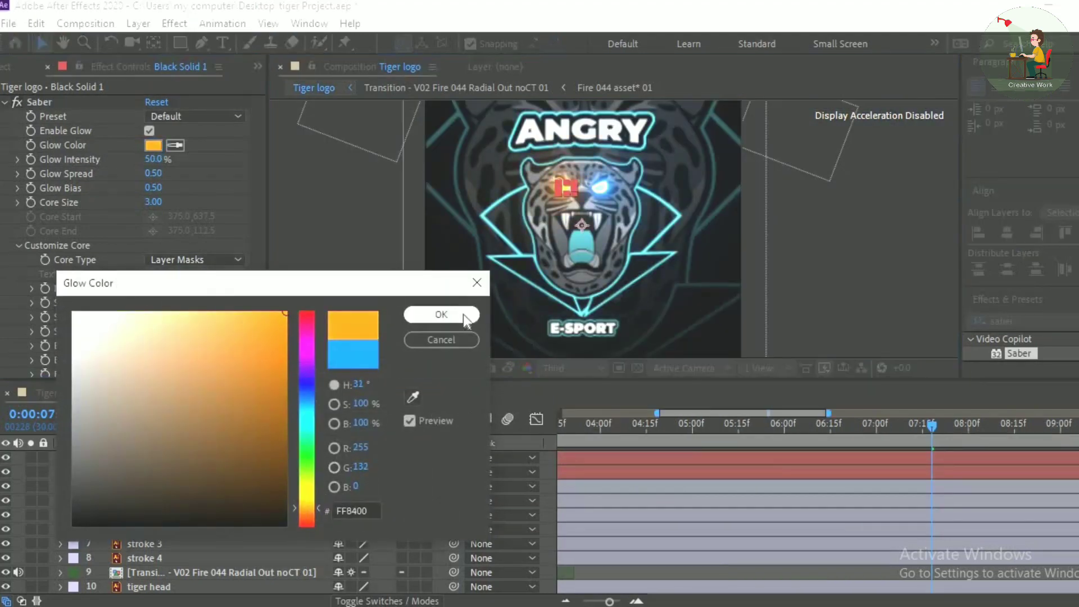
click(472, 314)
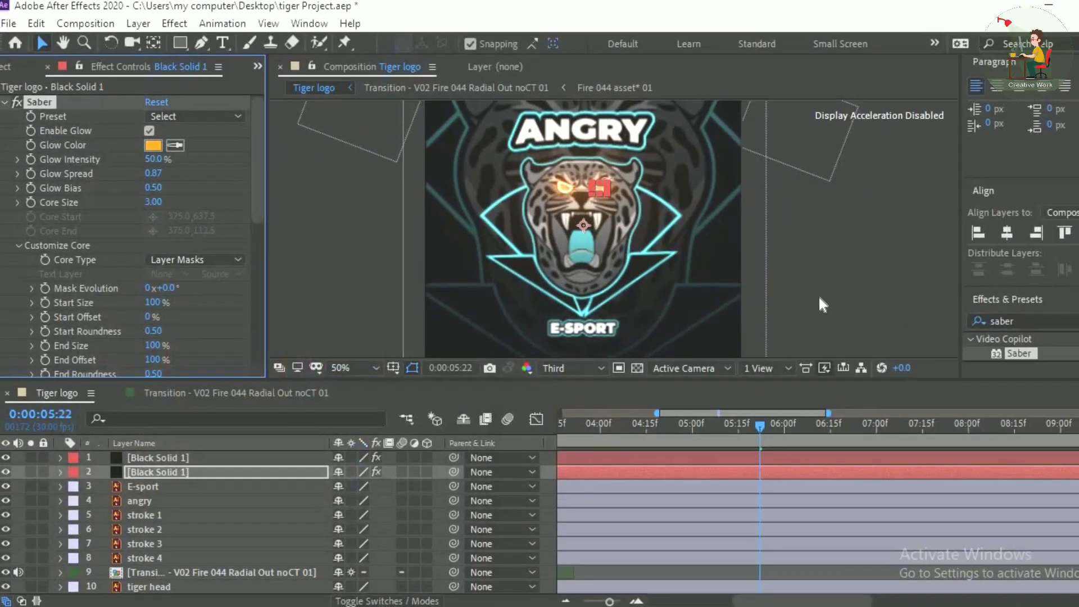
Parent both Black Solid 1 eye glow layers to the tiger head layer and preview the animation.
click(249, 466)
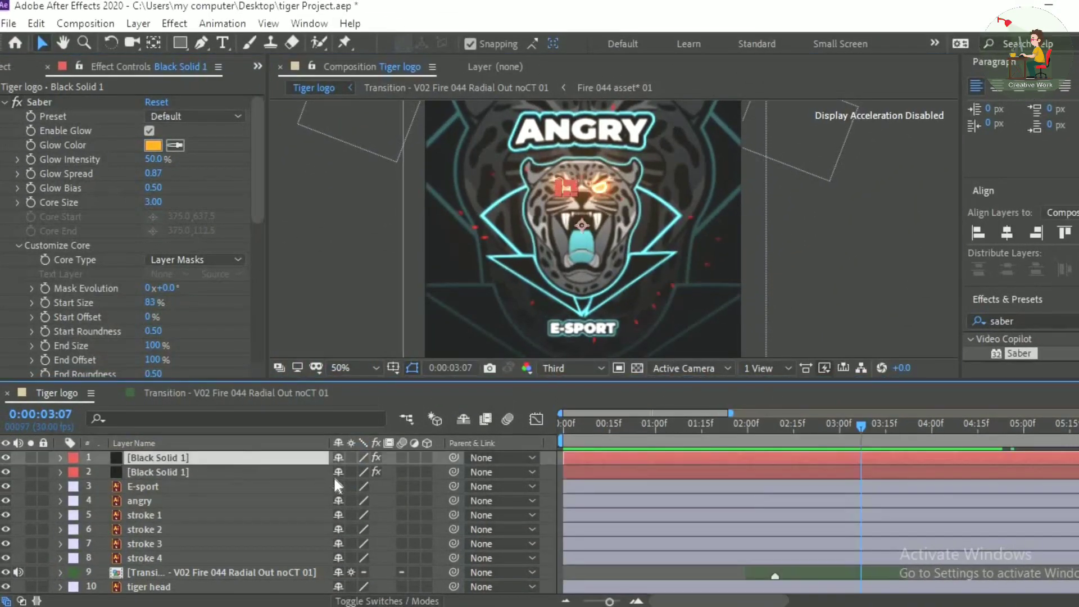
drag(452, 458, 167, 560)
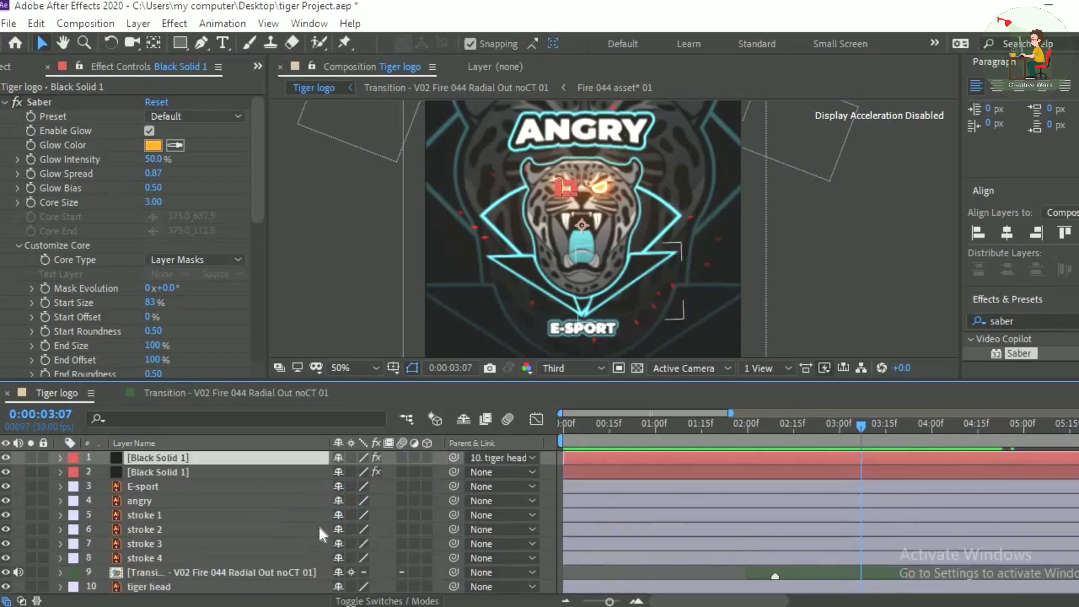
click(333, 477)
drag(453, 472, 211, 569)
key(space)
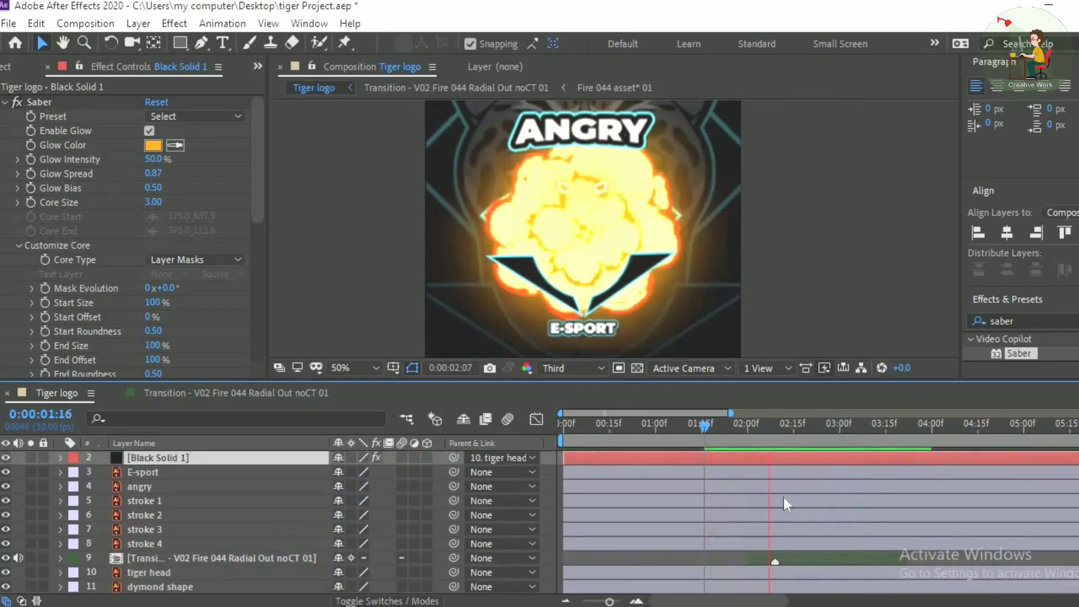
Keyframe the uppermost Black Solid 1 layer's Opacity at 0% on 0:00:01:03.
click(754, 424)
drag(757, 423, 662, 444)
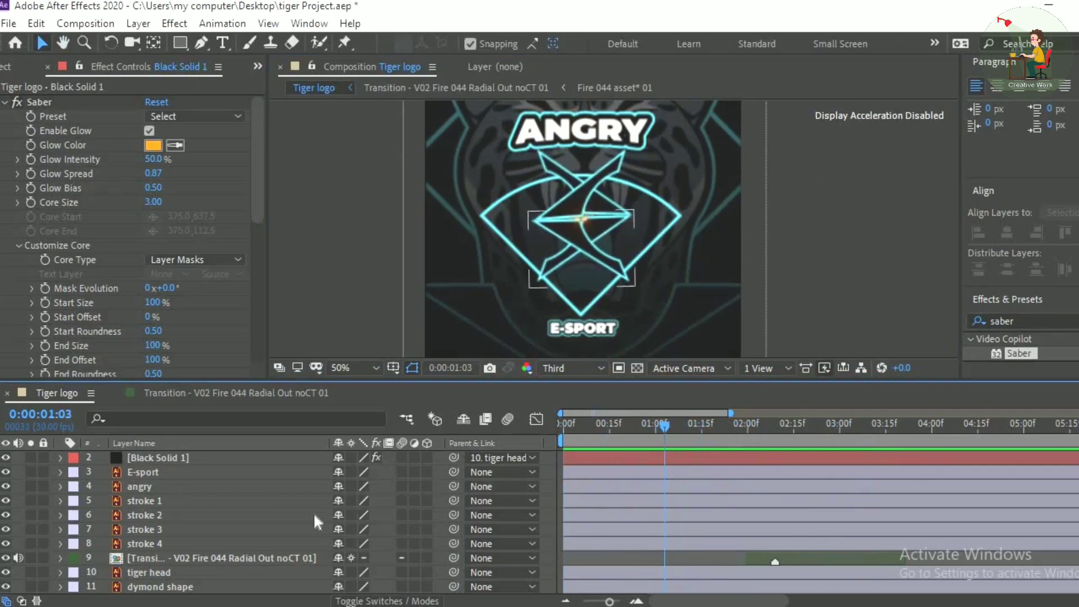
key(ctrl+d)
click(277, 458)
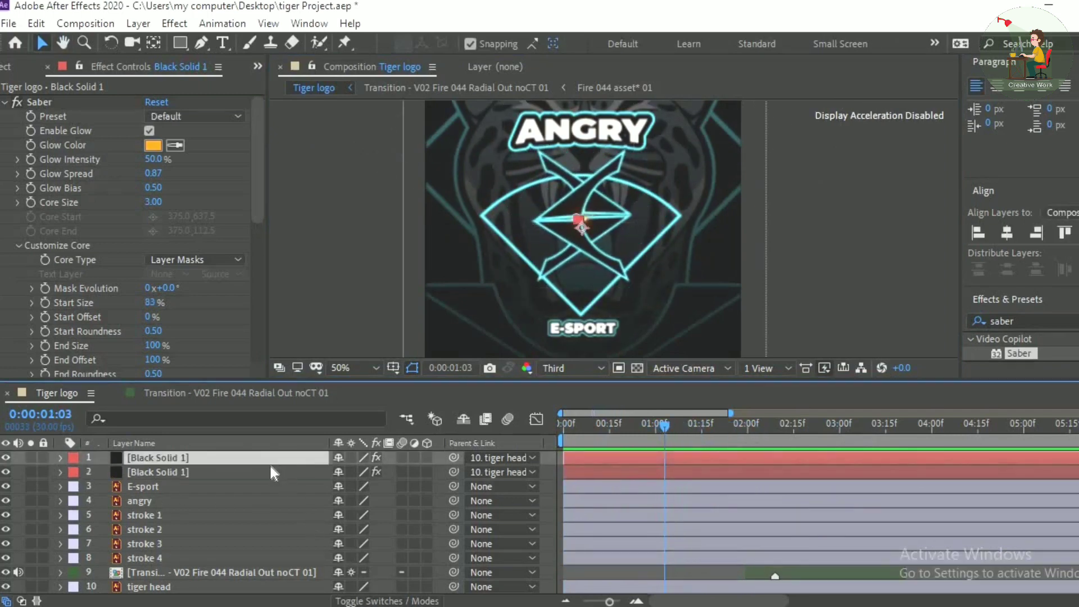
key(t)
click(103, 472)
click(342, 472)
text(00)
key(Return)
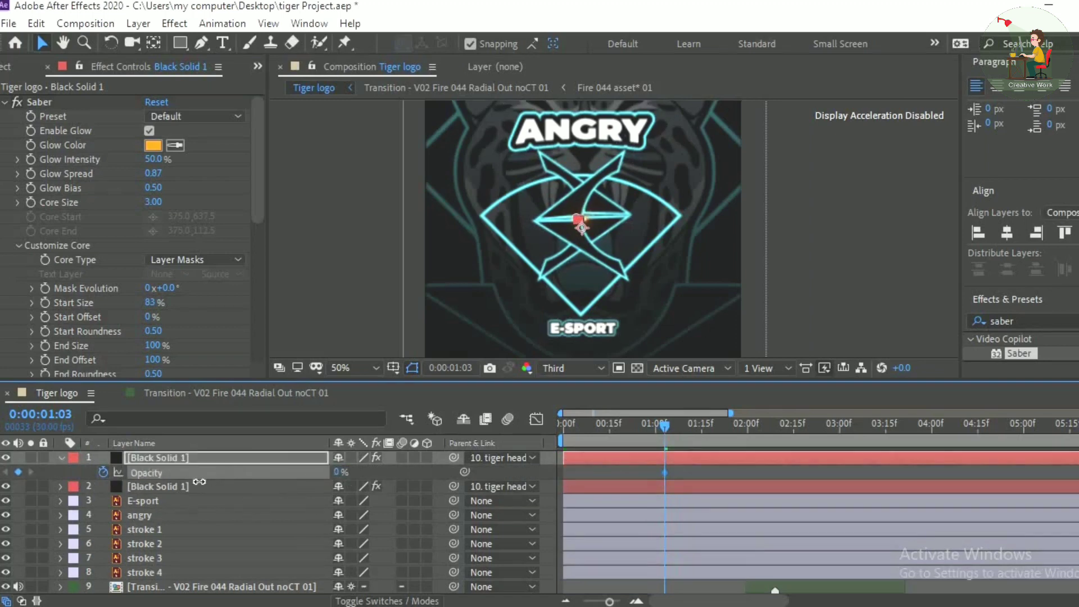
Keyframe the same eye glow's Opacity at 100% on 0:00:01:07 and select the second Black Solid 1 layer.
drag(662, 424, 672, 428)
drag(336, 473, 645, 494)
click(185, 489)
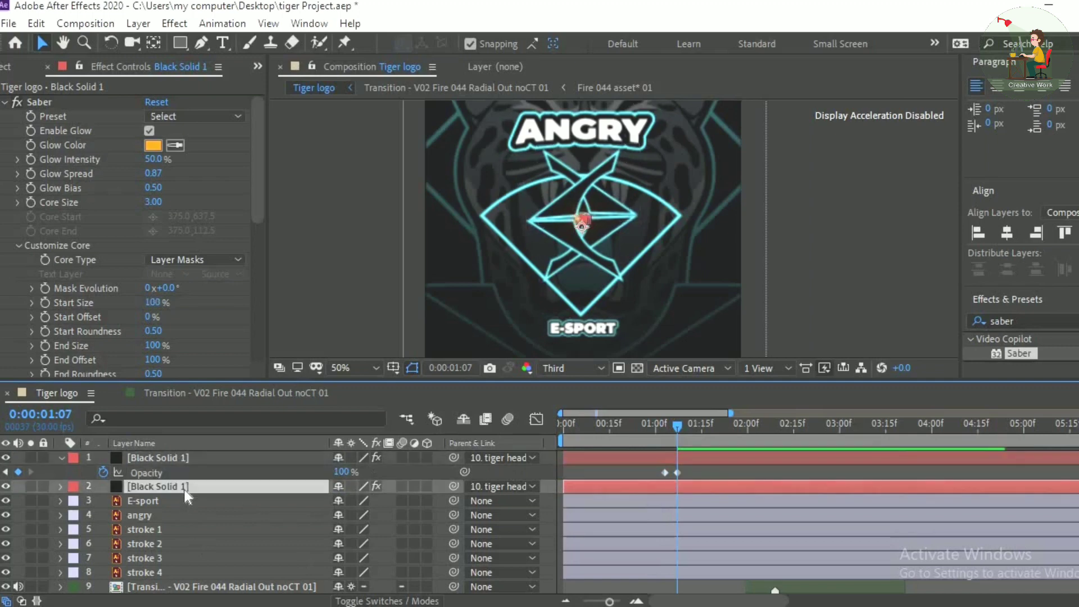
Keyframe the second Black Solid 1 layer's Opacity at 0% on 0:00:01:03 and 100% on 0:00:01:07, and preview the result.
key(t)
click(8, 474)
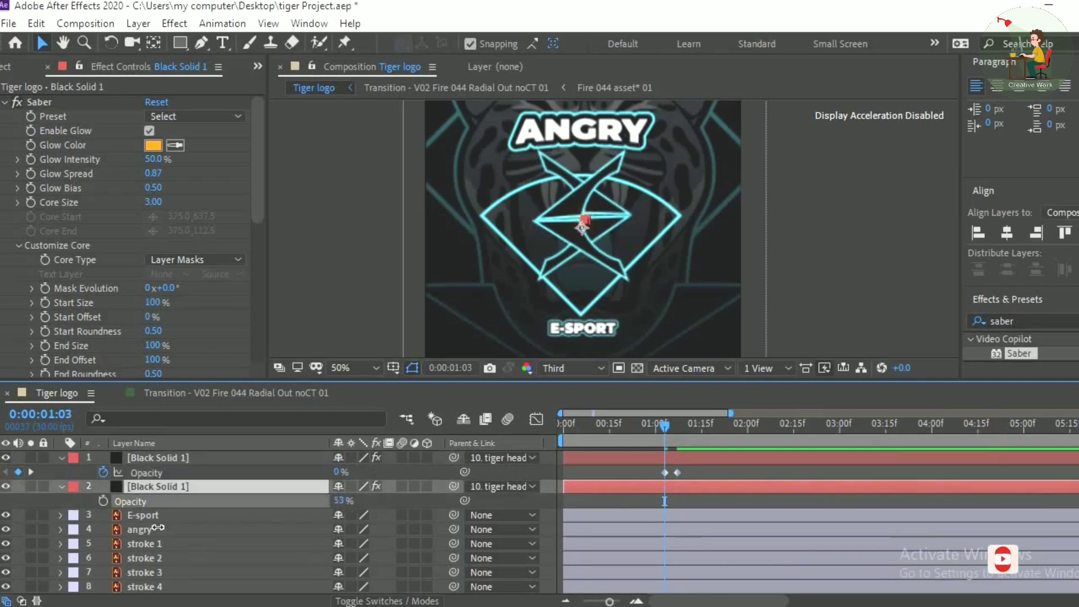
click(107, 501)
click(31, 473)
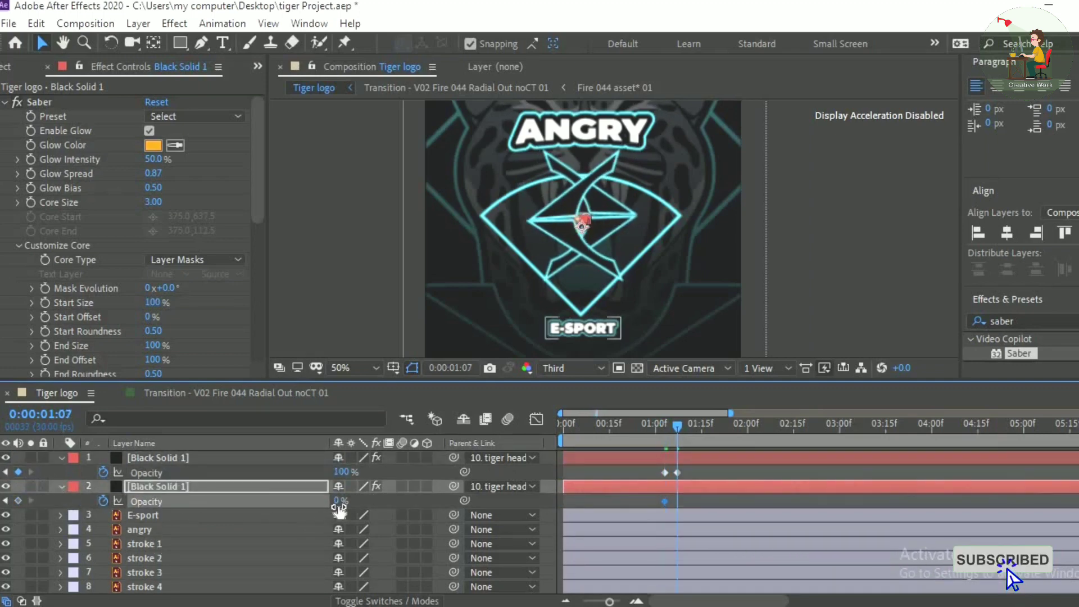
drag(339, 502, 557, 518)
key(space)
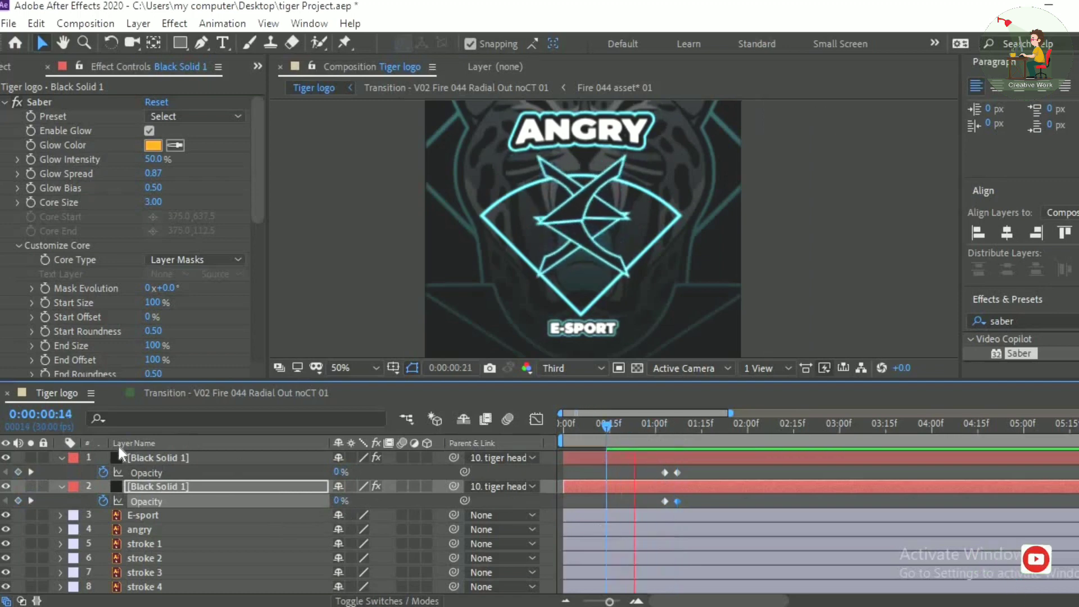
Apply Easy Ease to all the Opacity keyframes of both Black Solid 1 eye glow layers.
drag(696, 474, 653, 509)
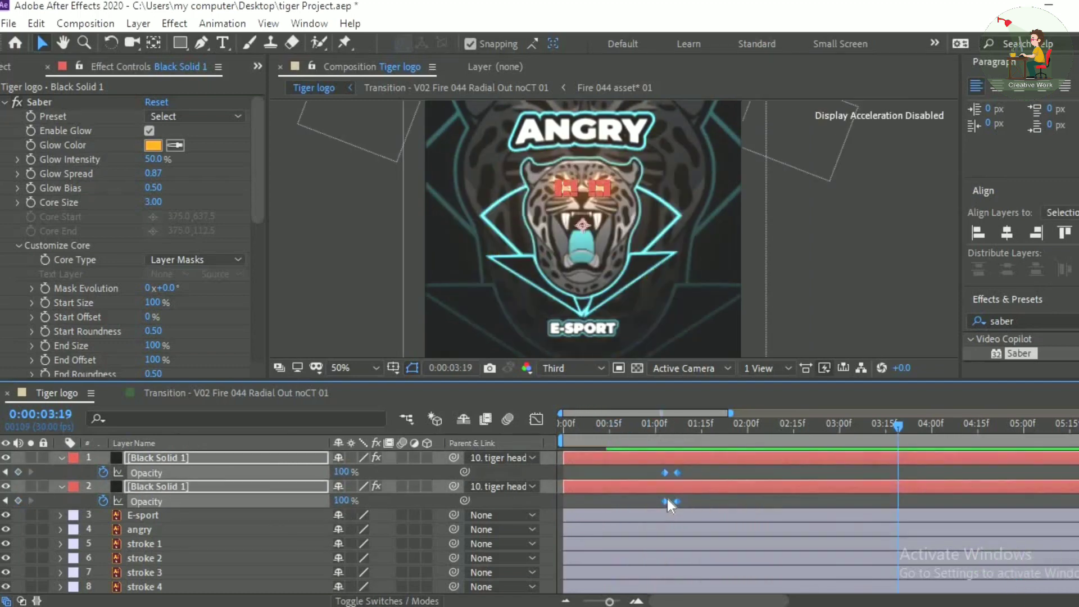
right_click(667, 498)
mouse_move(692, 486)
click(917, 374)
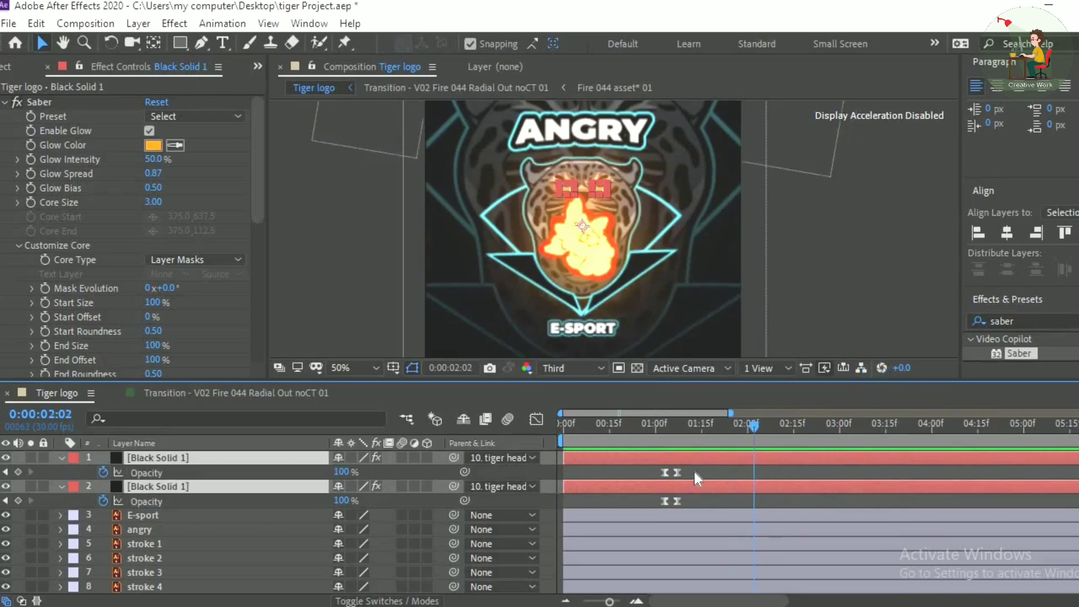
Copy each eye glow layer's two Opacity keyframes and paste them on the same layer at 0:00:02:02.
drag(693, 471, 660, 488)
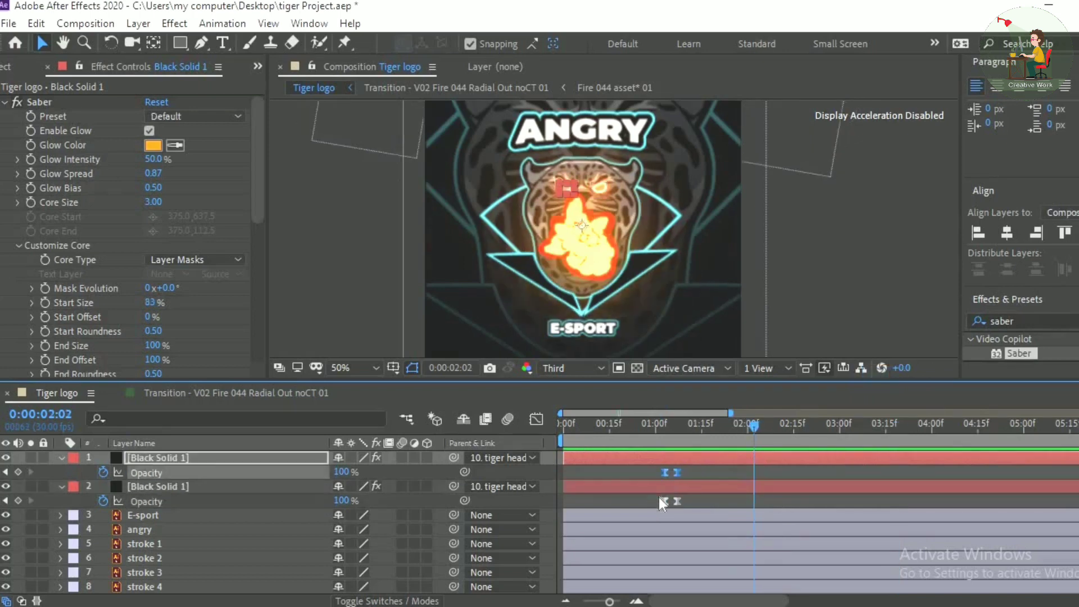
key(ctrl+c)
key(ctrl+v)
click(689, 500)
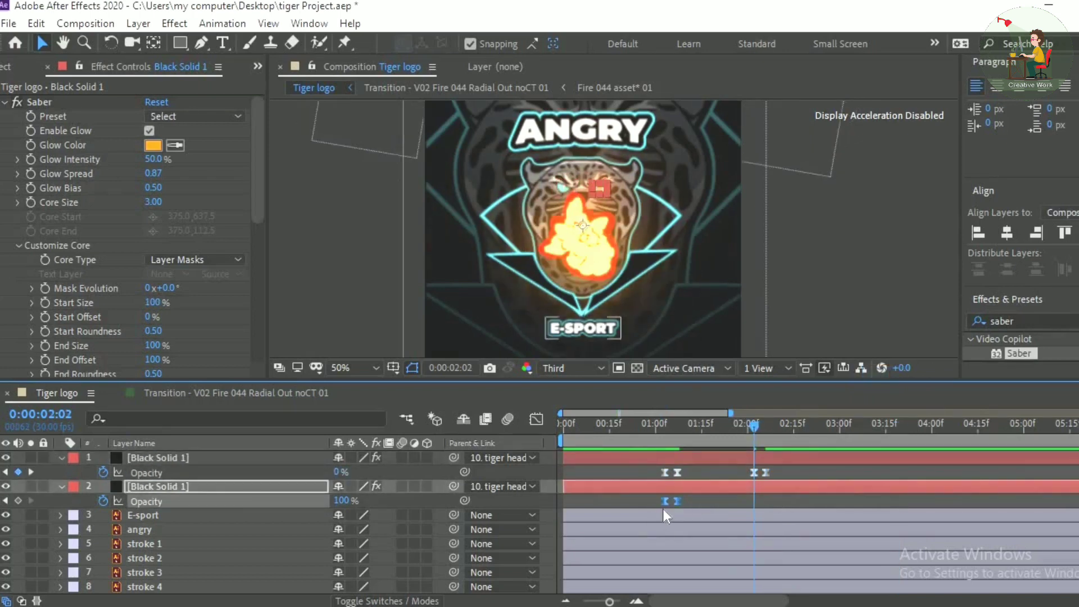
key(ctrl+v)
Move the last Opacity keyframe of both eye glow layers to 0:00:03:01.
drag(758, 435, 831, 447)
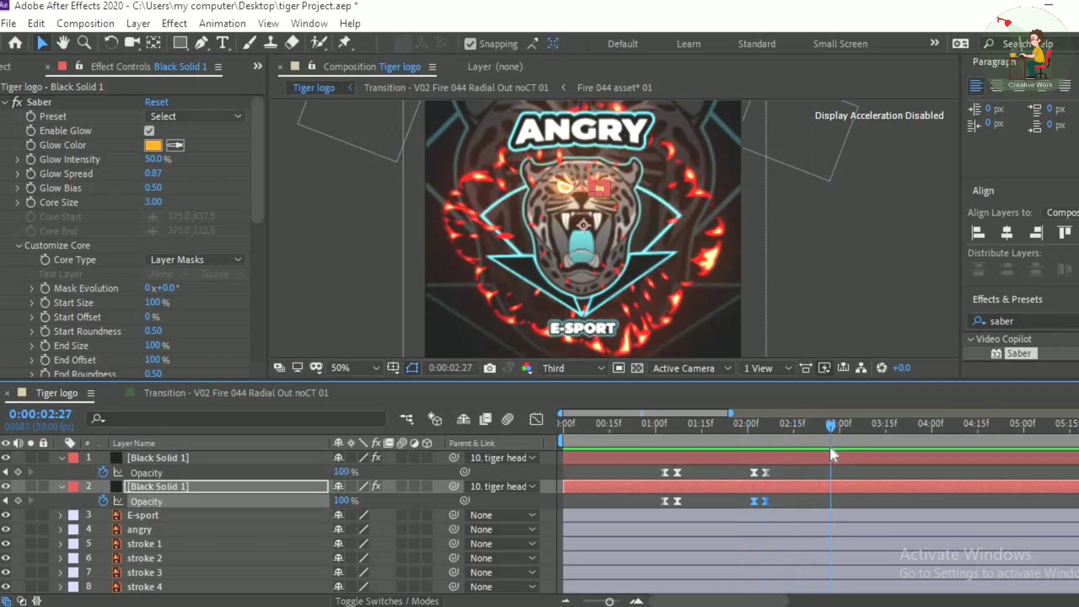
click(766, 500)
drag(826, 494, 840, 496)
drag(765, 473, 833, 484)
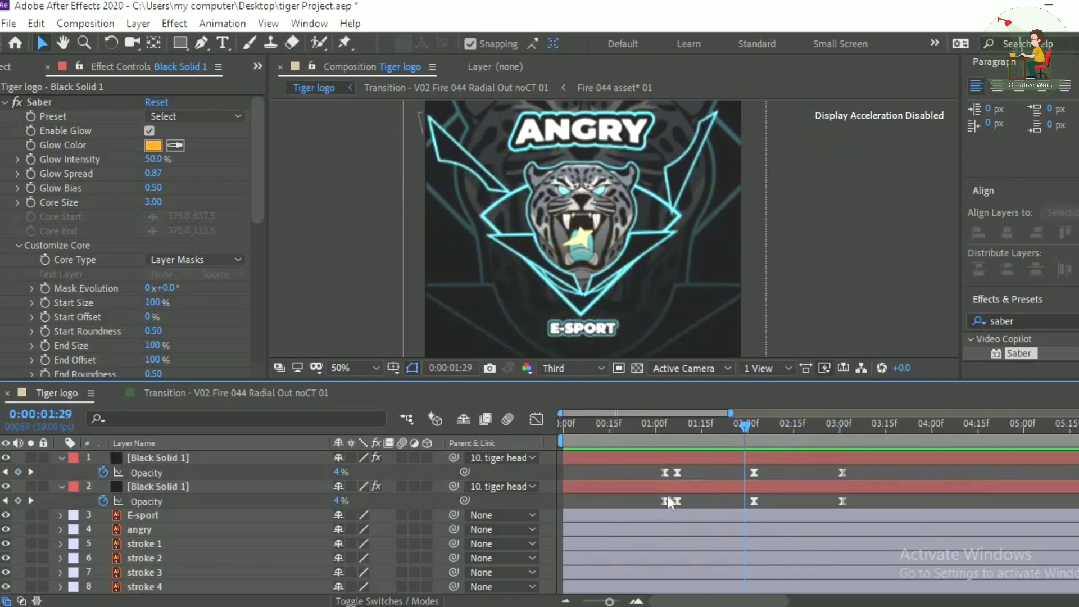
Add Opacity keyframes at 0:00:01:29 on both eye glow layers and set them to 100%.
click(355, 520)
click(19, 500)
click(18, 473)
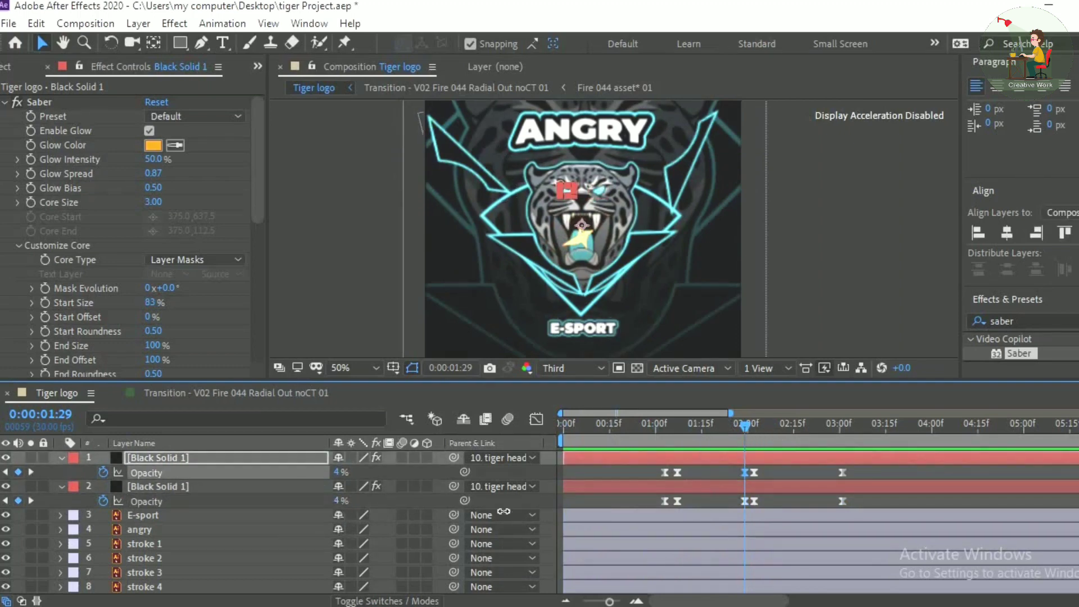
drag(504, 511, 508, 512)
drag(339, 472, 587, 484)
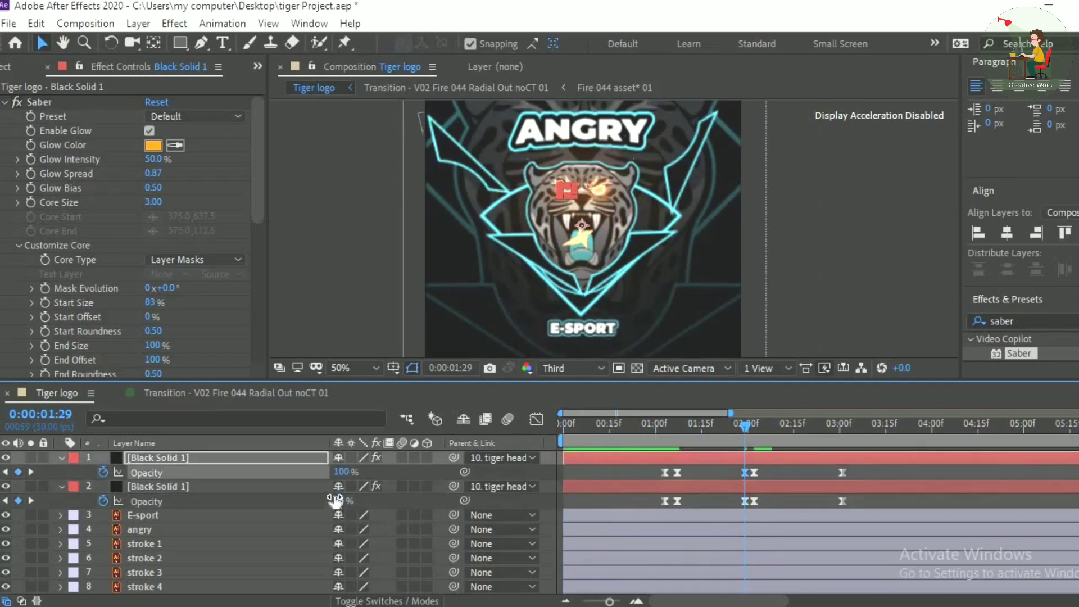
drag(336, 500, 410, 511)
Add Opacity keyframes at 0:00:03:06 on both eye glow layers and set them to 0%.
drag(734, 426, 859, 433)
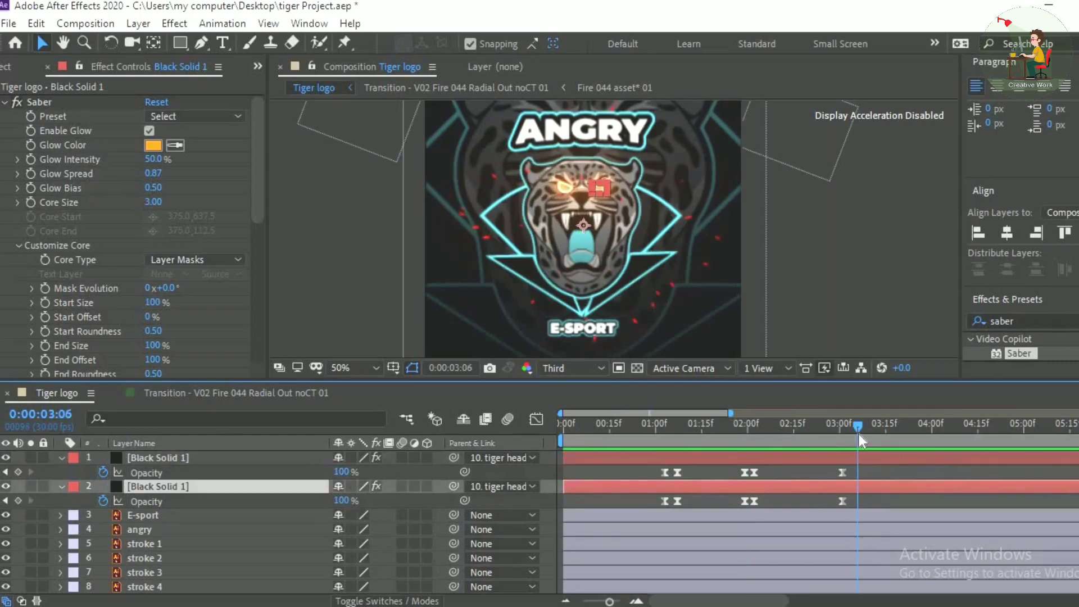
click(18, 472)
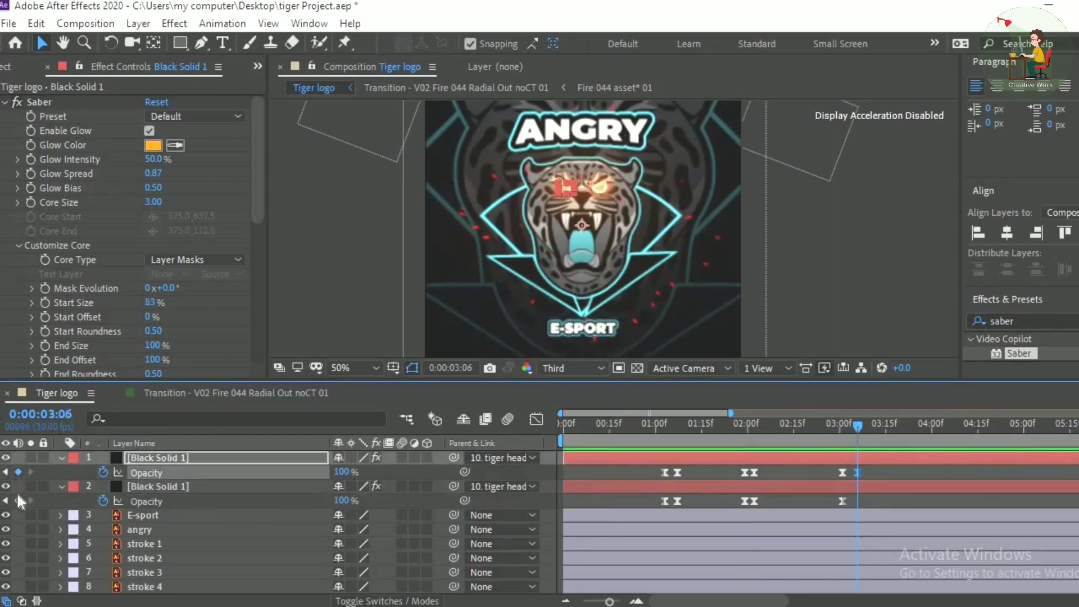
click(18, 500)
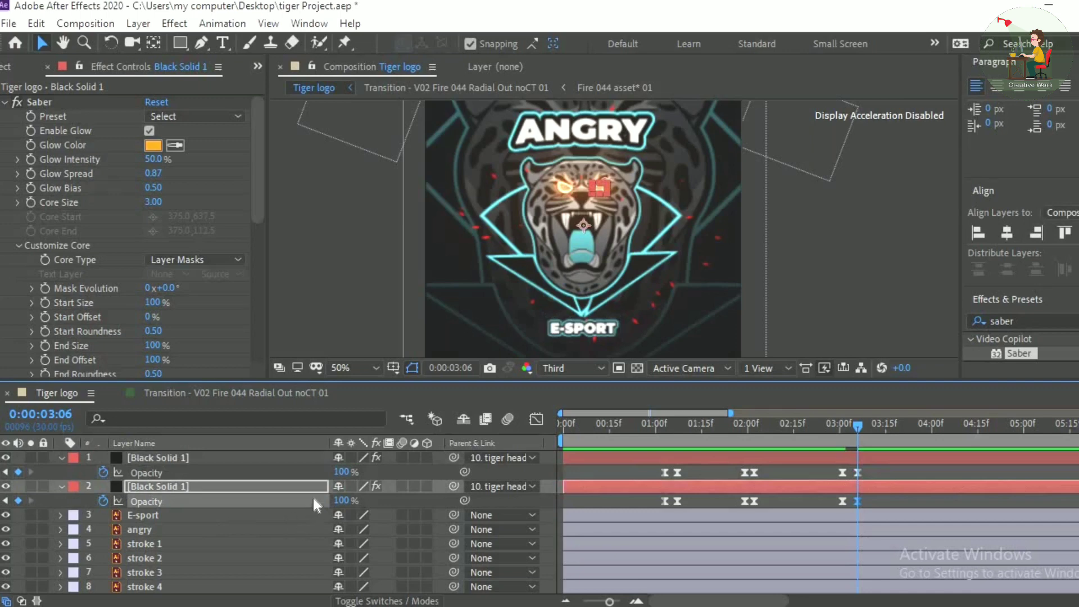
drag(343, 473, 128, 499)
drag(342, 502, 242, 520)
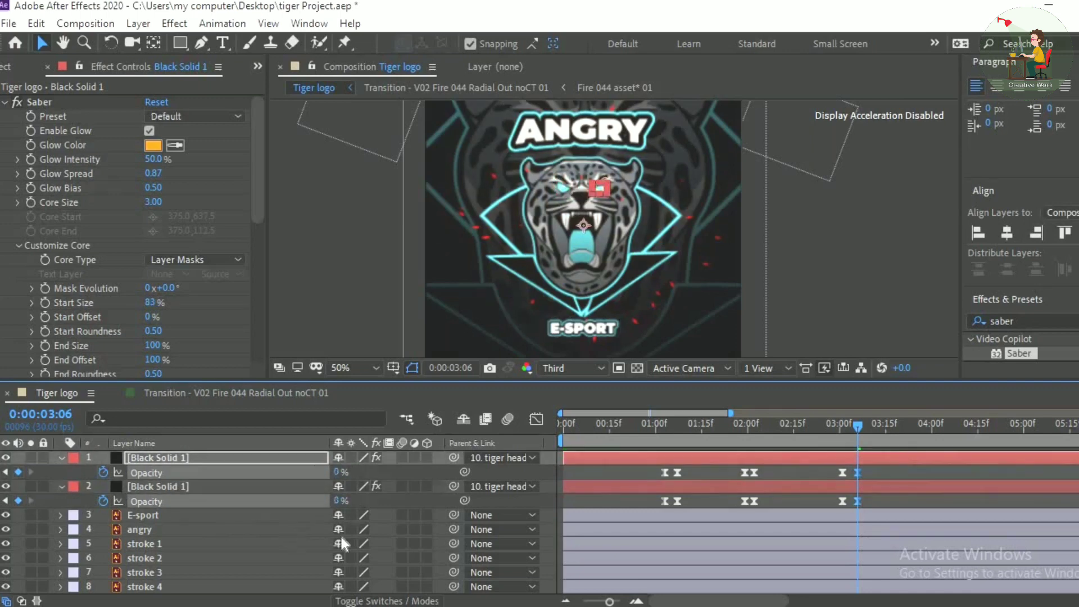
Keyframe both eye glow layers' Opacity at 100% on 0:00:03:09, three frames after the previous keyframes.
drag(610, 602, 620, 601)
key(Page_Down)
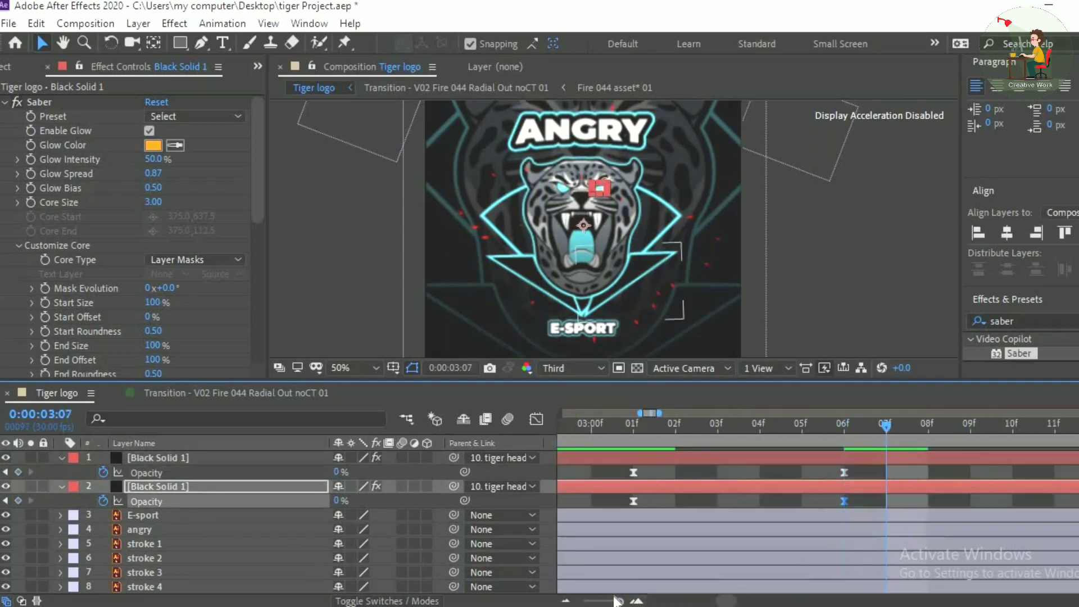
key(Page_Down)
key(Page_Down)
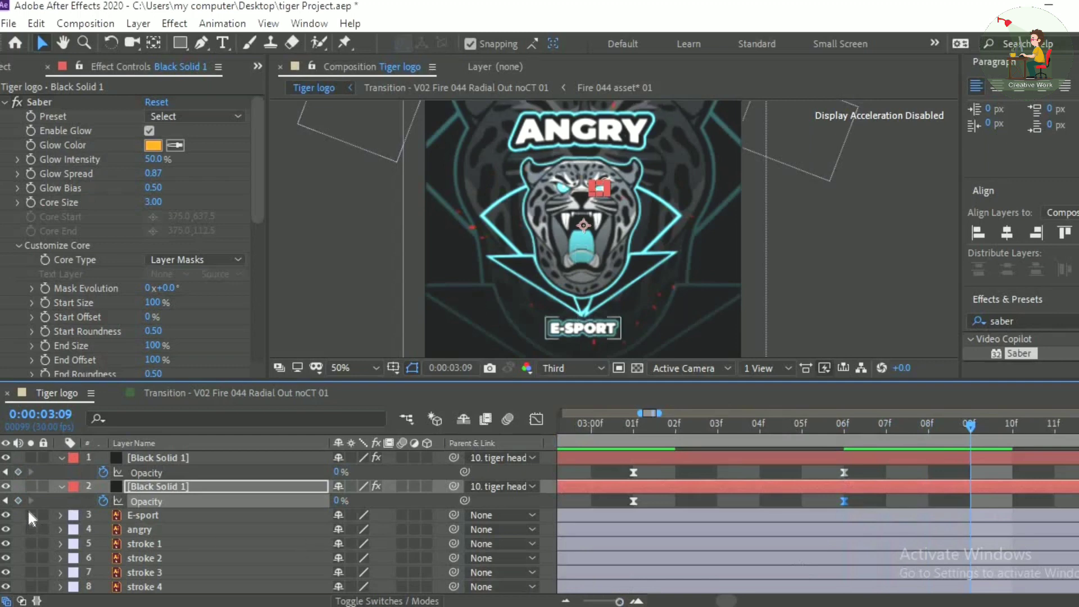
click(18, 473)
drag(340, 501, 381, 510)
drag(339, 472, 791, 486)
Keyframe both eye glow layers' Opacity at 0% on 0:00:03:12.
key(Page_Down)
key(Page_Down)
key(Page_Down)
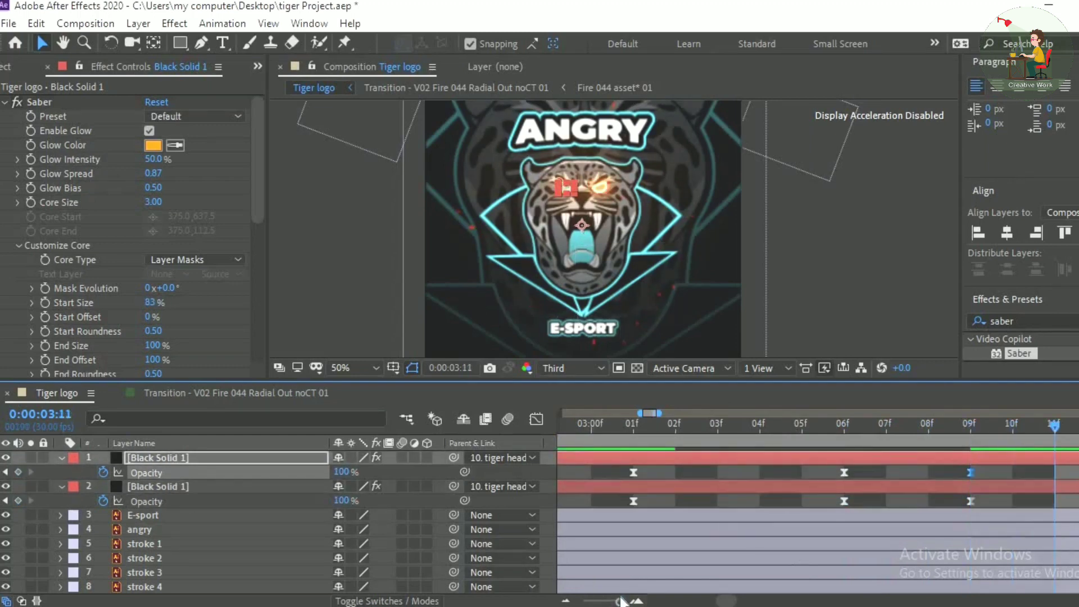
drag(721, 602, 723, 604)
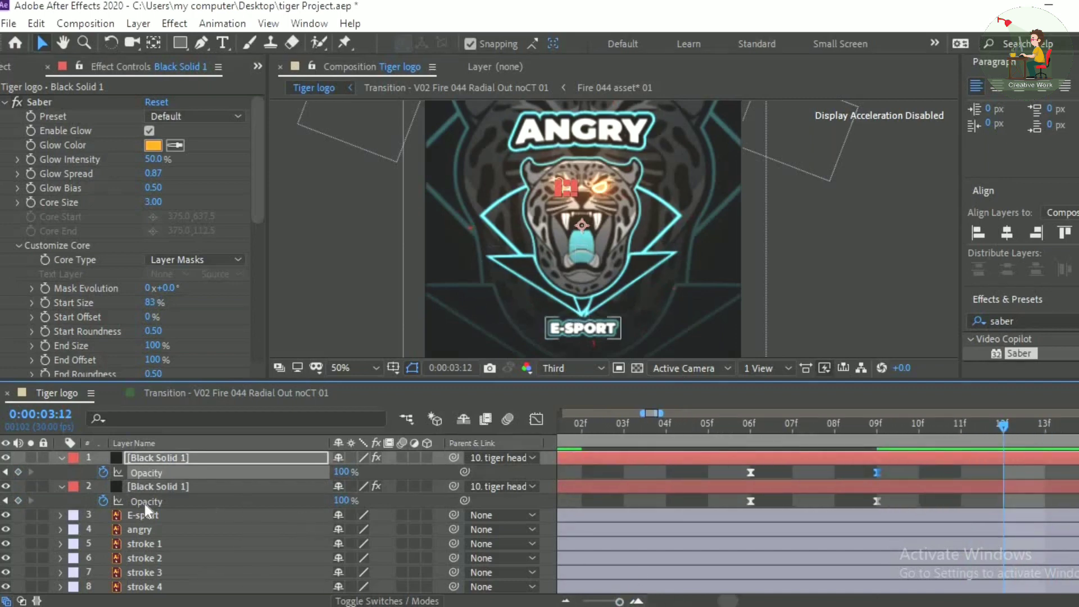
click(19, 500)
drag(342, 500, 279, 507)
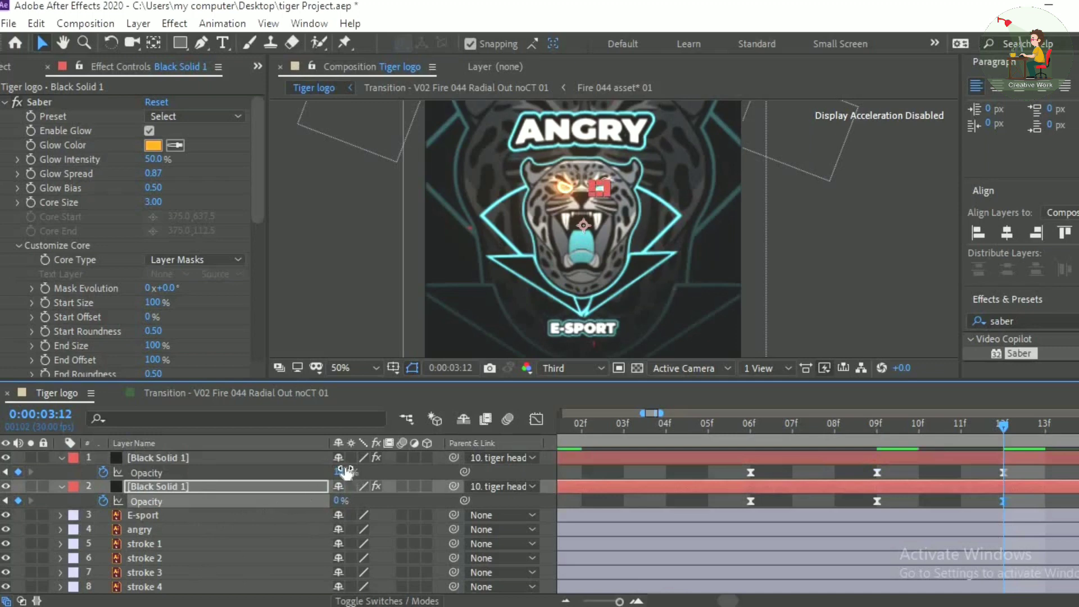
drag(345, 472, 303, 475)
Keyframe both eye glow layers' Opacity at 100% on 0:00:03:15.
mouse_move(729, 603)
mouse_down()
mouse_move(700, 605)
mouse_move(734, 602)
mouse_up()
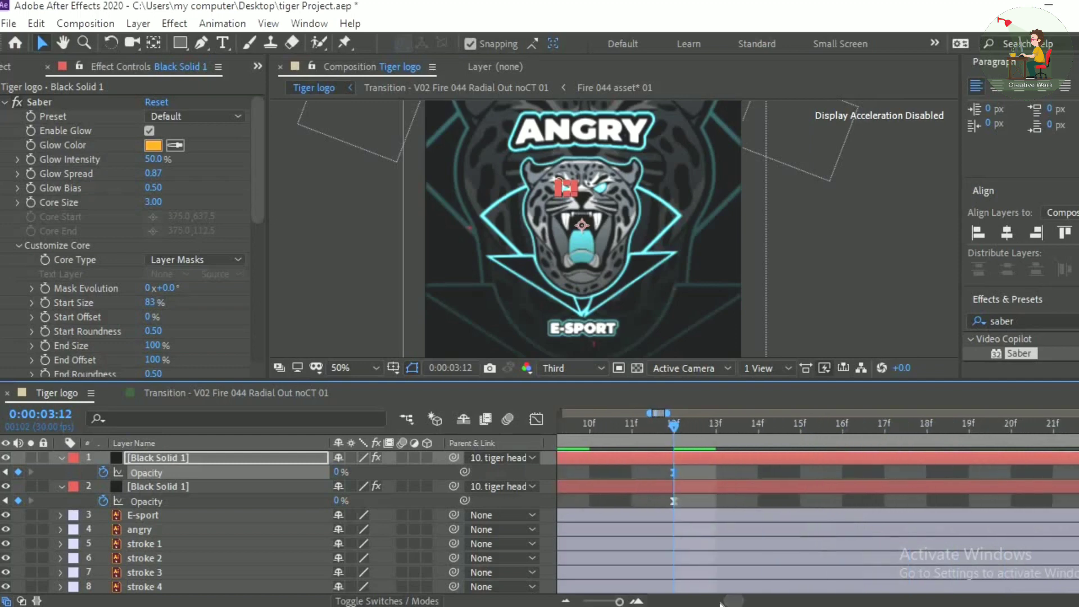
key(space)
click(18, 500)
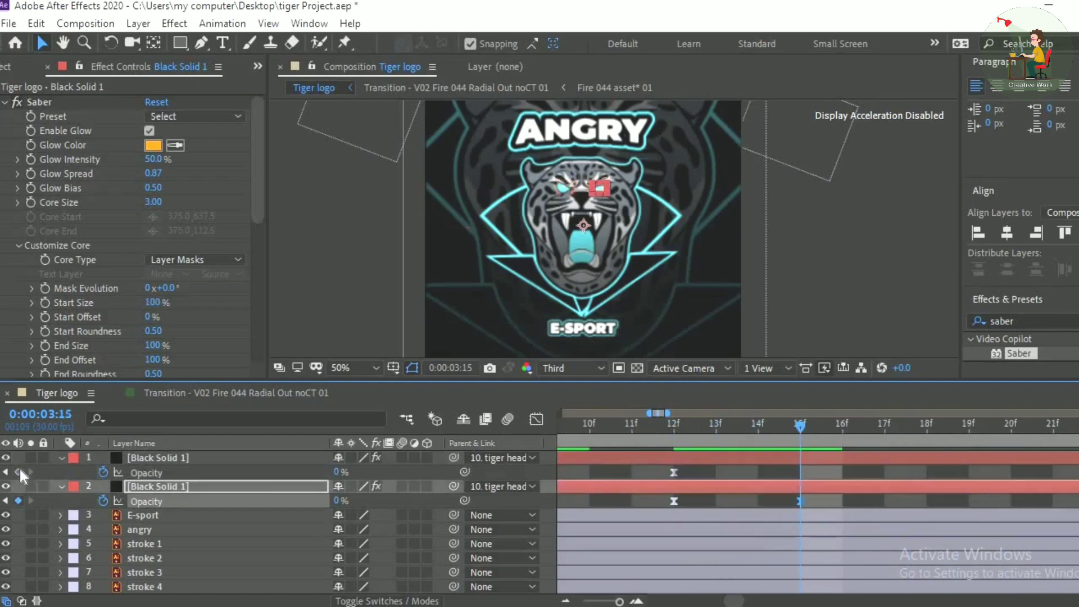
click(18, 472)
drag(339, 474, 540, 485)
drag(336, 502, 680, 557)
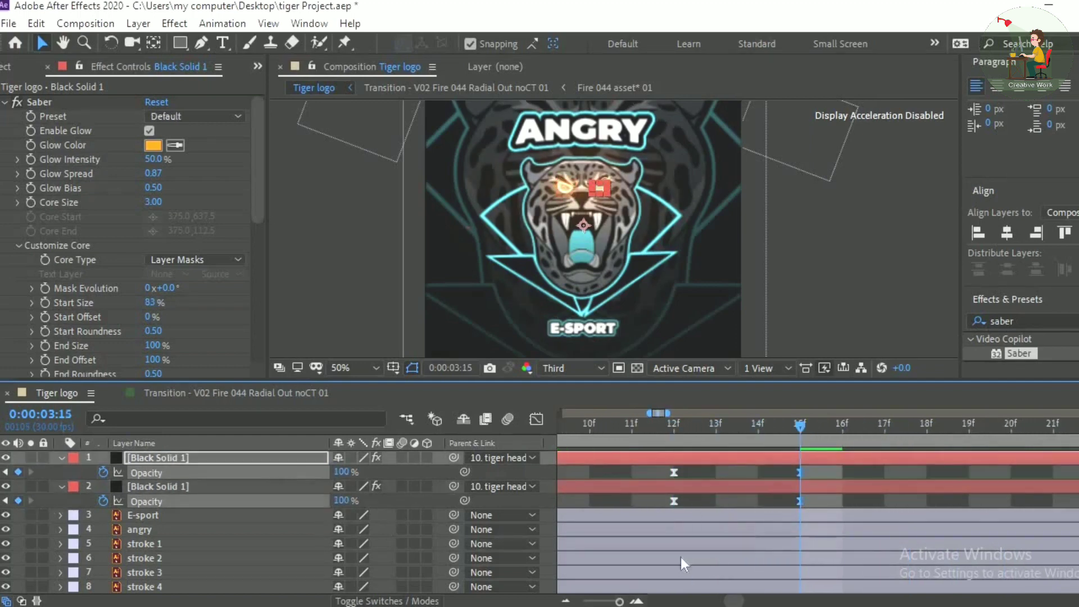
Preview the flickering eye glow animation from just before its rapid Opacity keyframes.
drag(619, 602, 594, 601)
drag(697, 428, 665, 438)
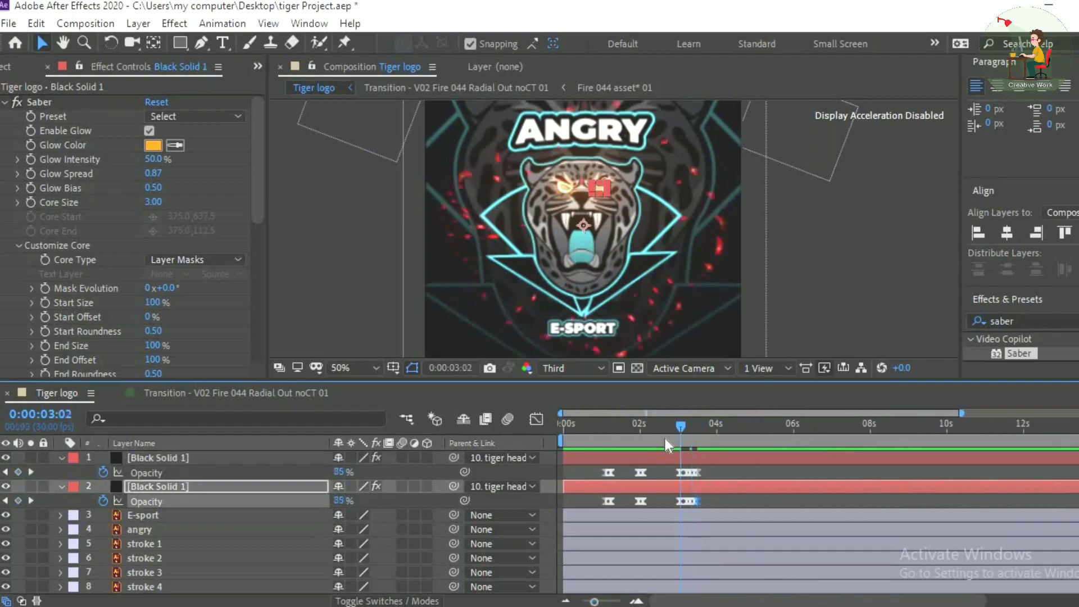
key(space)
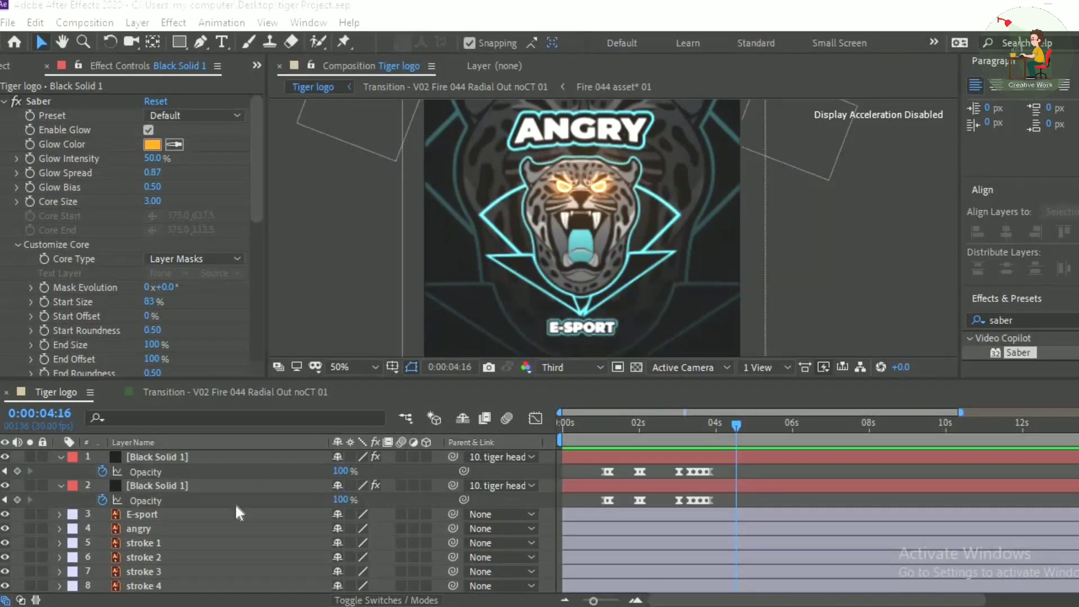
Create a new 750 x 750 px black solid named Black Solid 2 above all the other layers.
scroll(240, 513, down, 3)
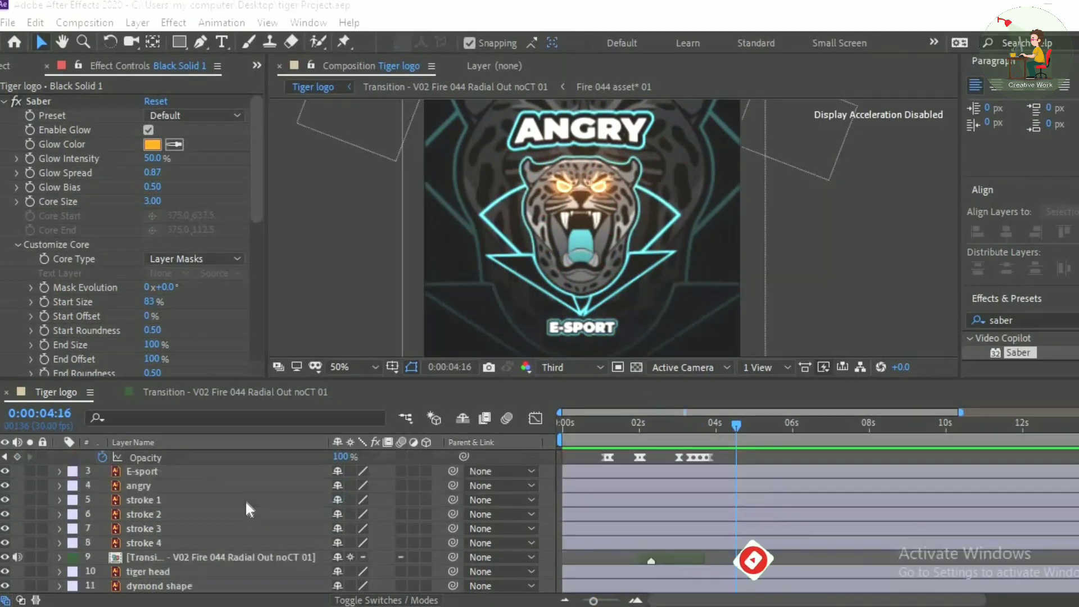
drag(257, 379, 253, 265)
right_click(222, 579)
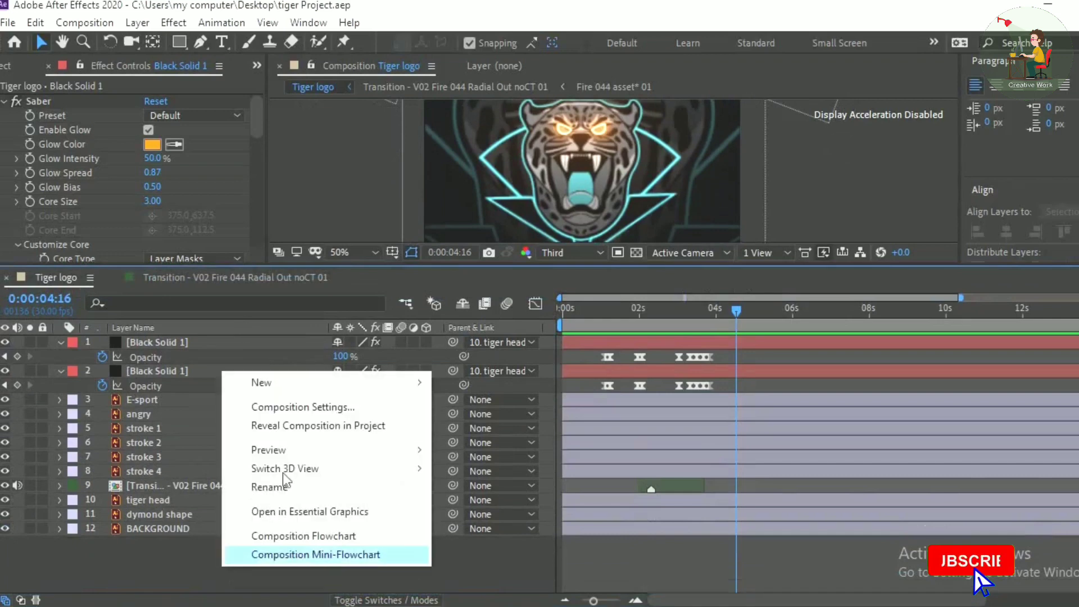
mouse_move(268, 387)
click(469, 425)
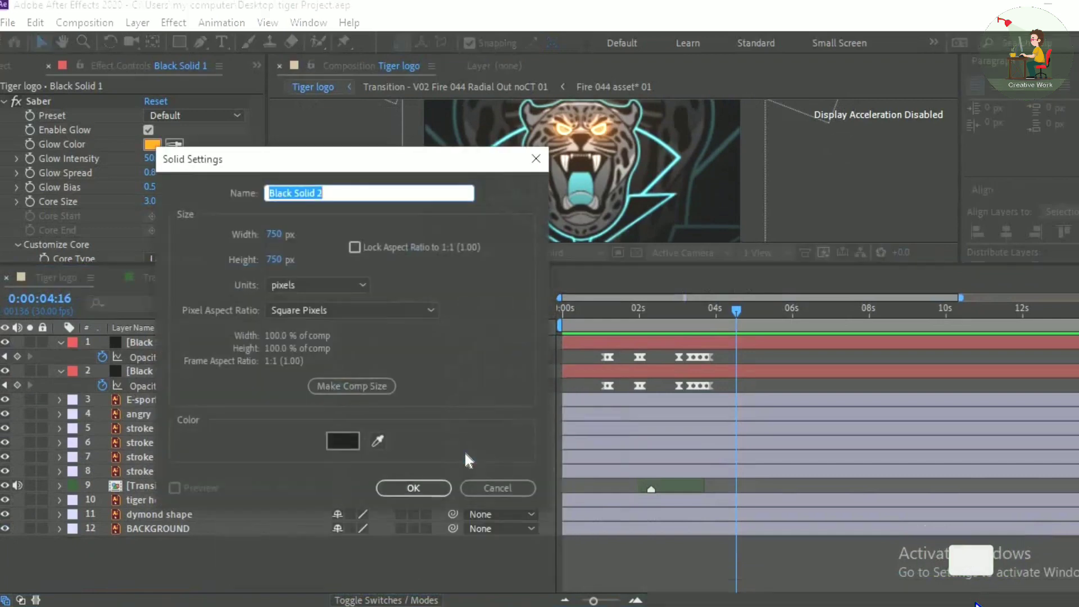
click(411, 488)
drag(550, 263, 540, 372)
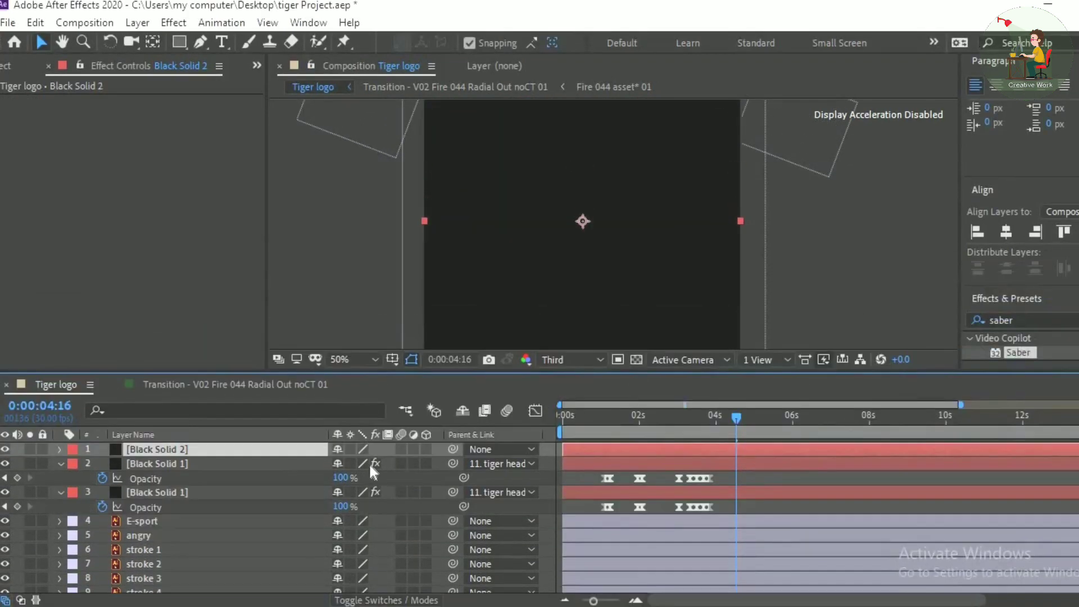
Apply the Saber effect to Black Solid 2 and set its Core Type to Layer Masks.
drag(1017, 352, 254, 449)
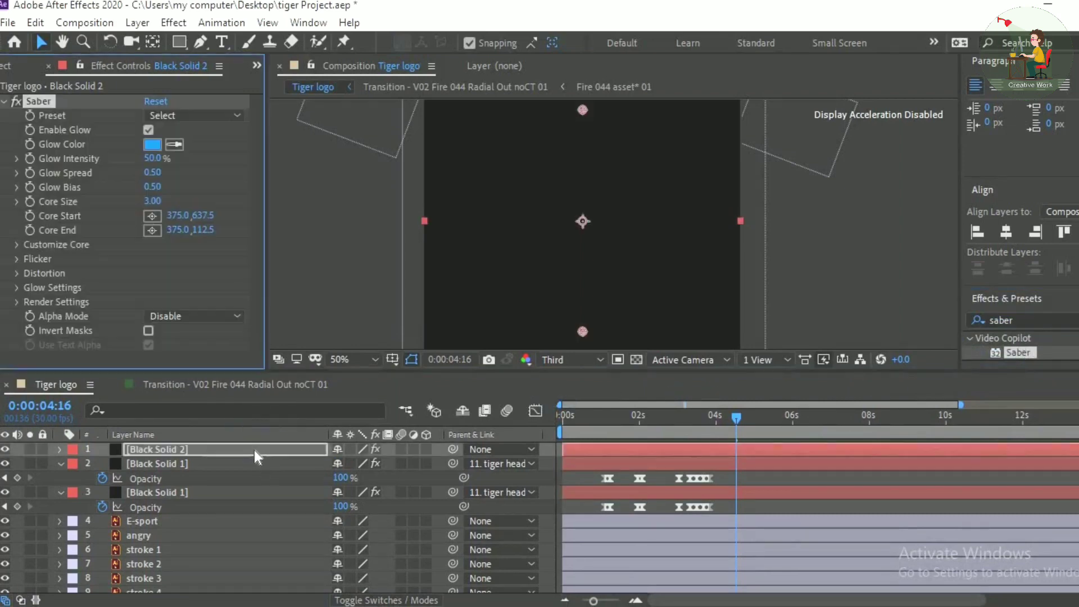
click(16, 245)
scroll(109, 267, down, 3)
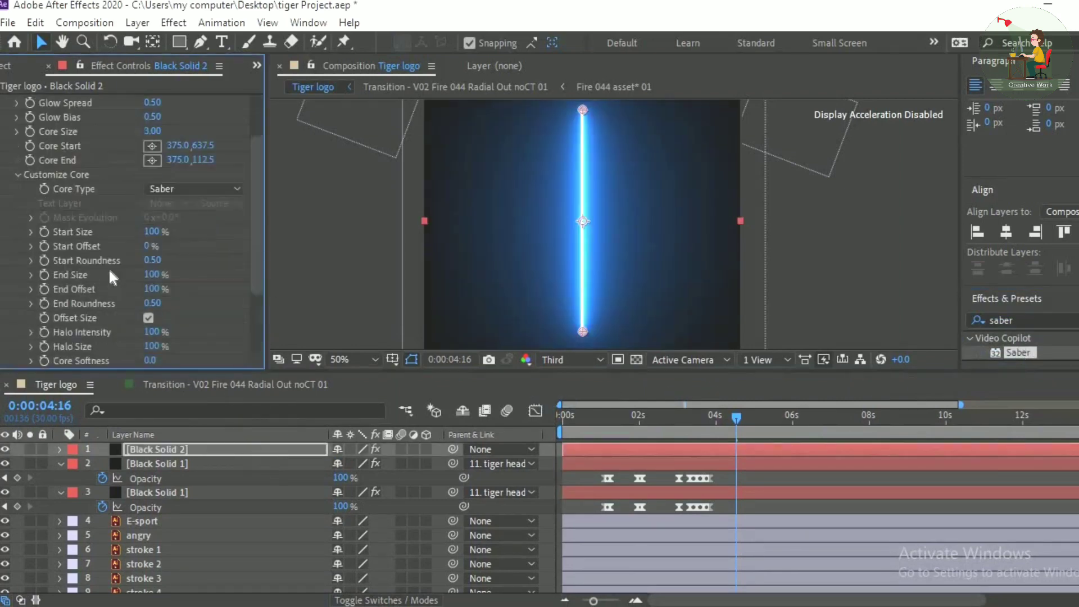
click(201, 193)
click(228, 221)
Set the Composite Settings of Black Solid 2's Saber effect to Transparent in its Render Settings.
drag(259, 296, 259, 352)
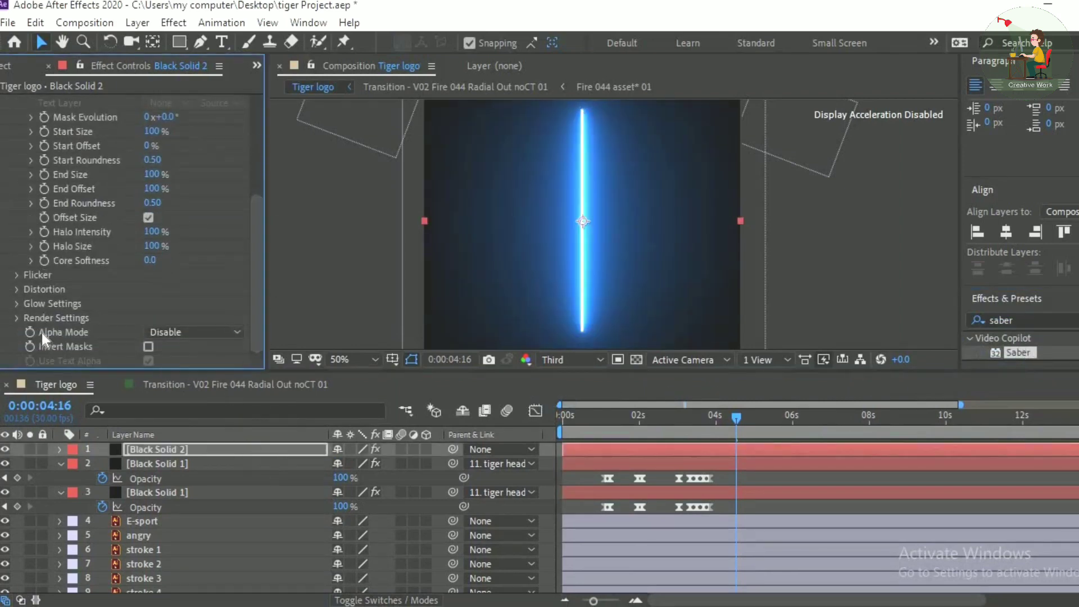
scroll(252, 252, down, 5)
click(203, 318)
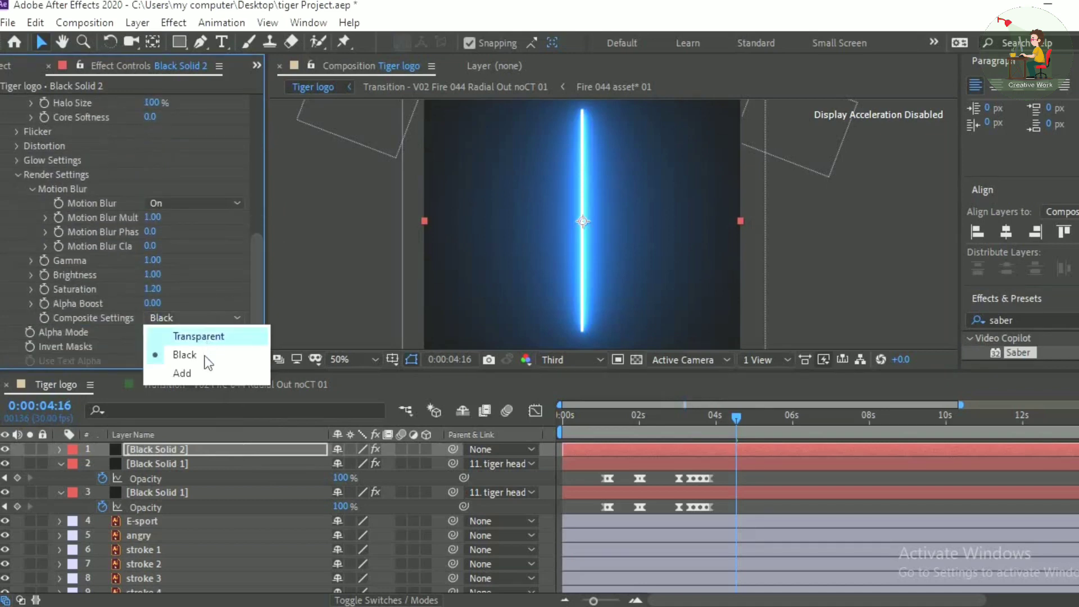
click(198, 336)
Start a Pen mask on Black Solid 2 at the diamond's bottom tip and extend it to the diamond's right corner.
scroll(678, 244, up, 1)
click(225, 46)
click(201, 43)
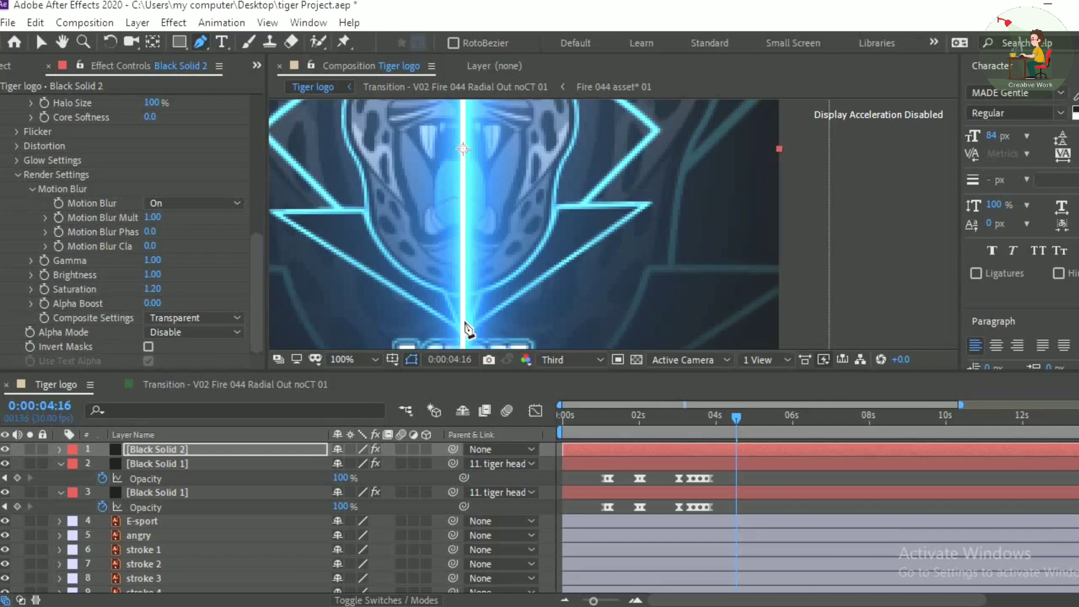
click(463, 323)
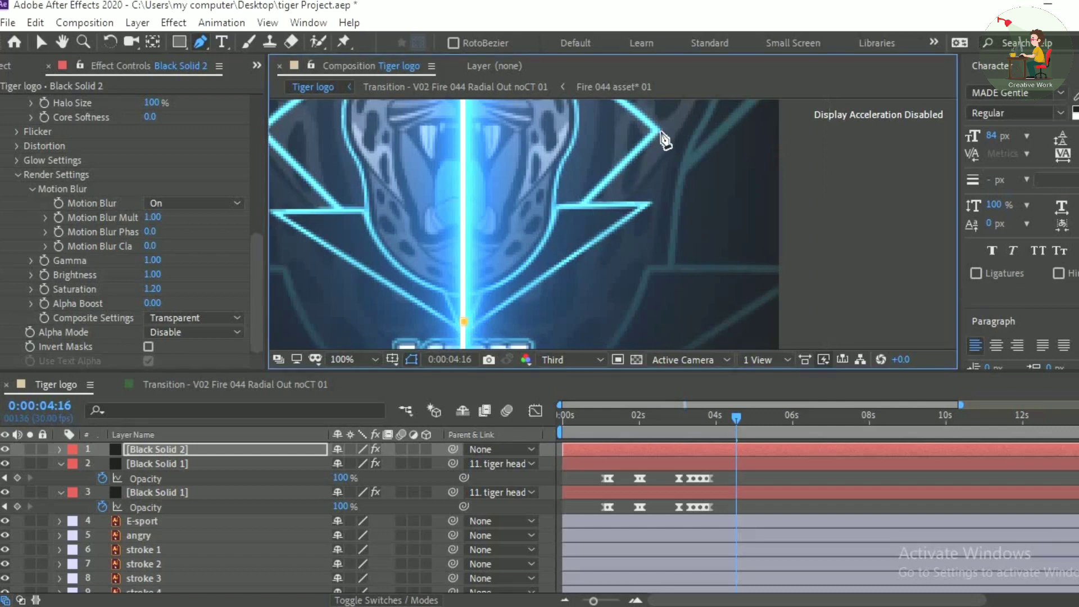
drag(676, 145, 722, 251)
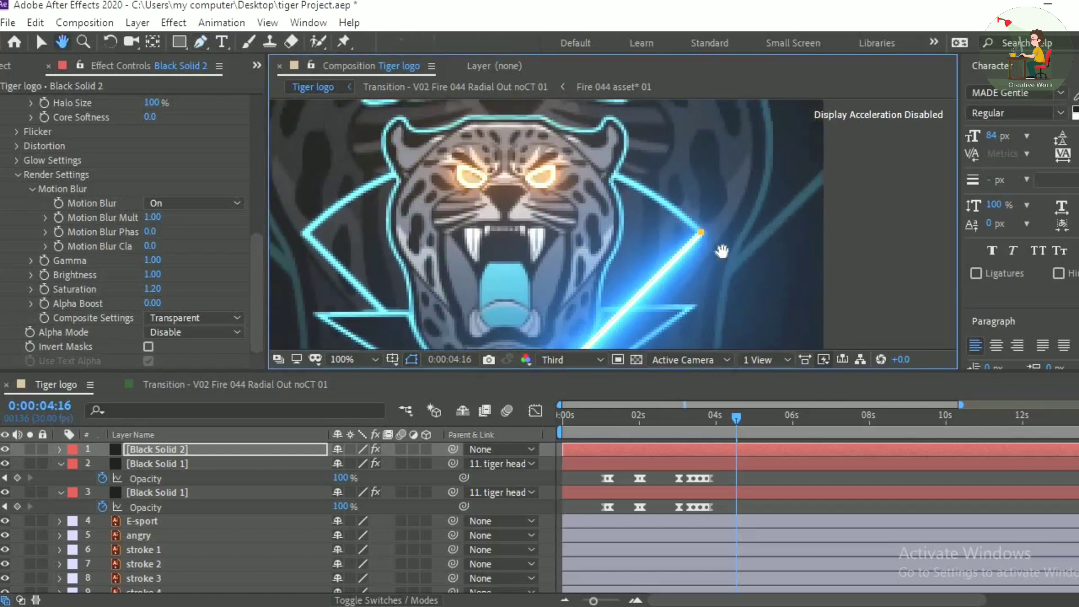
drag(723, 250, 727, 260)
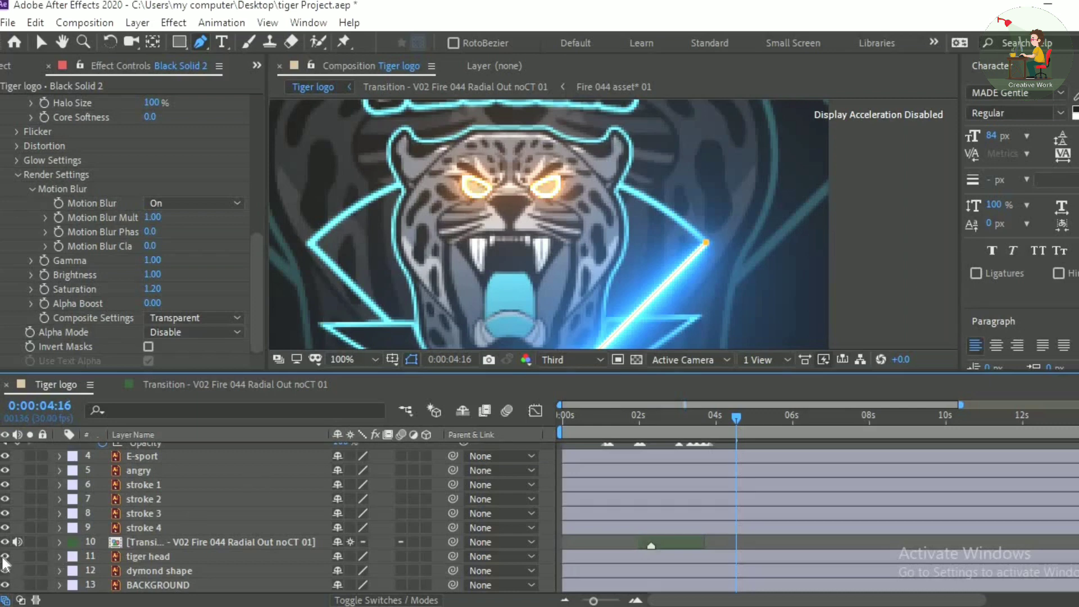
Hide the tiger head layer and finish the closed mask along the diamond's curved top, left corner and bottom tip.
click(5, 556)
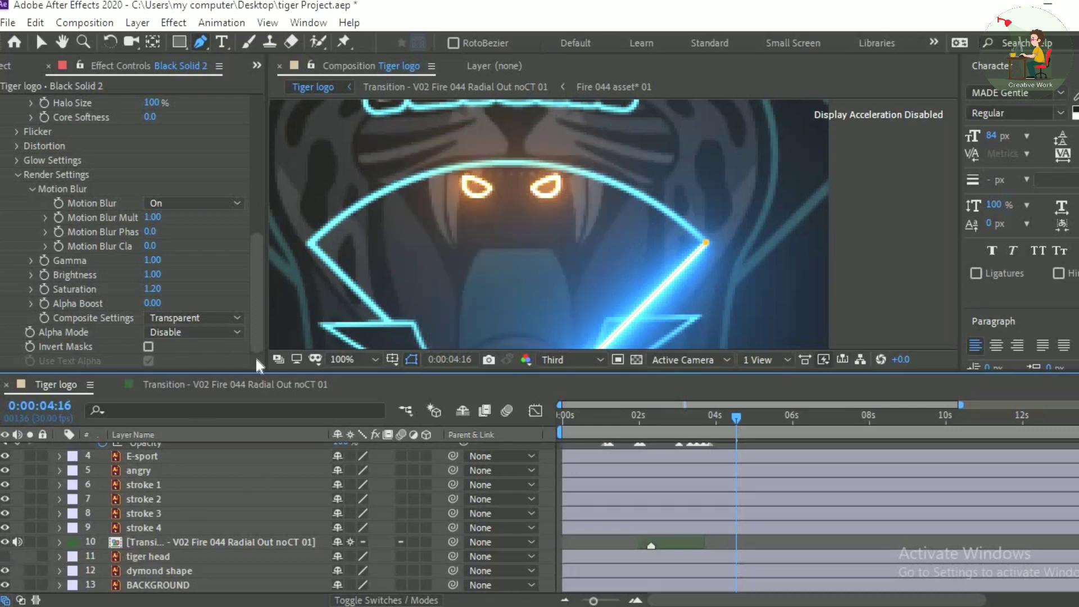
drag(512, 161, 419, 158)
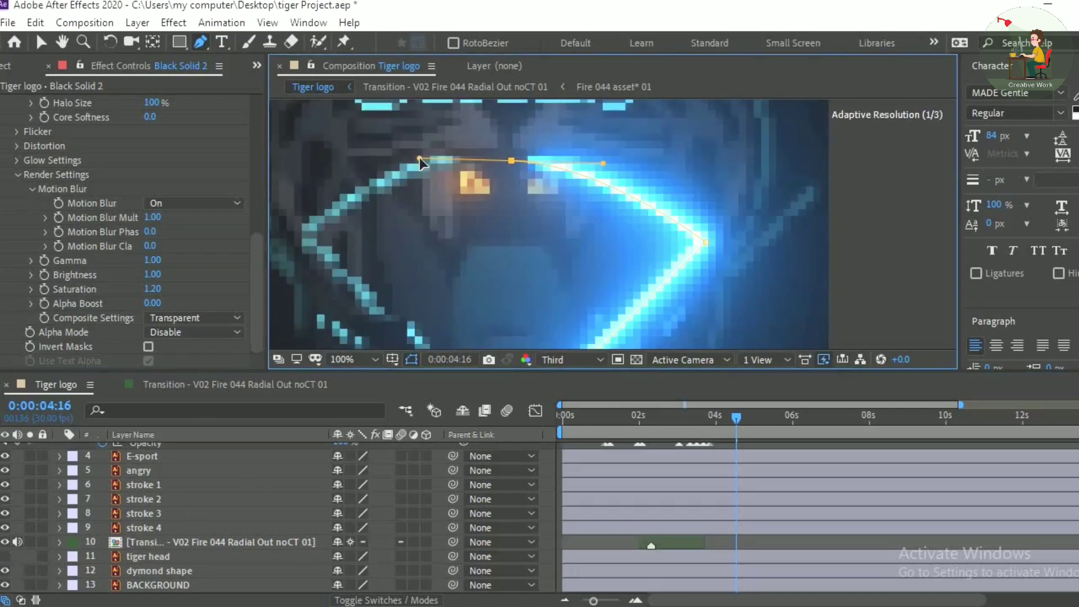
click(311, 243)
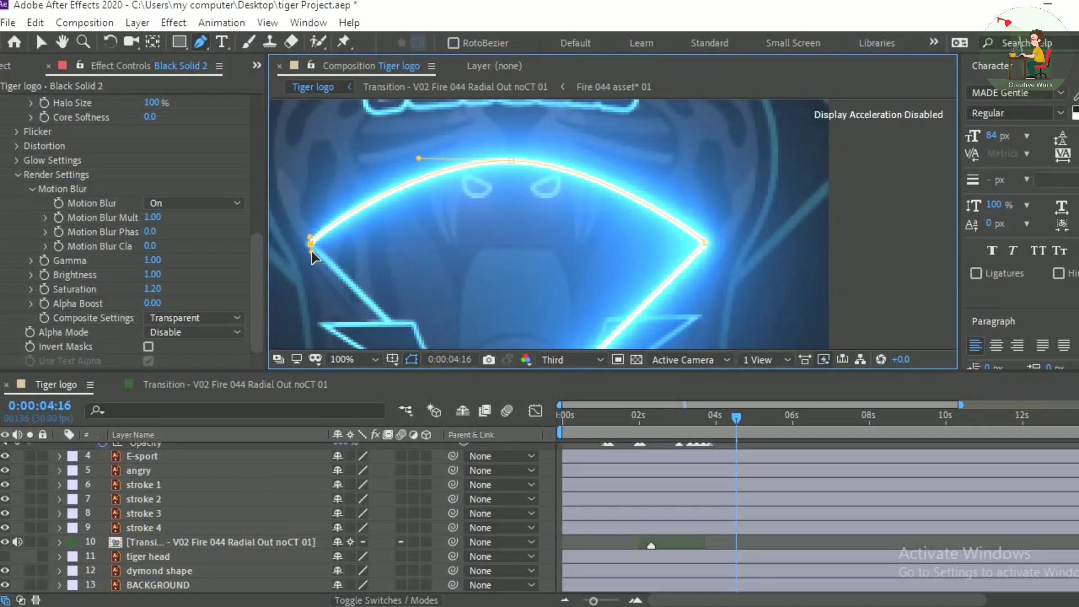
drag(418, 159, 417, 163)
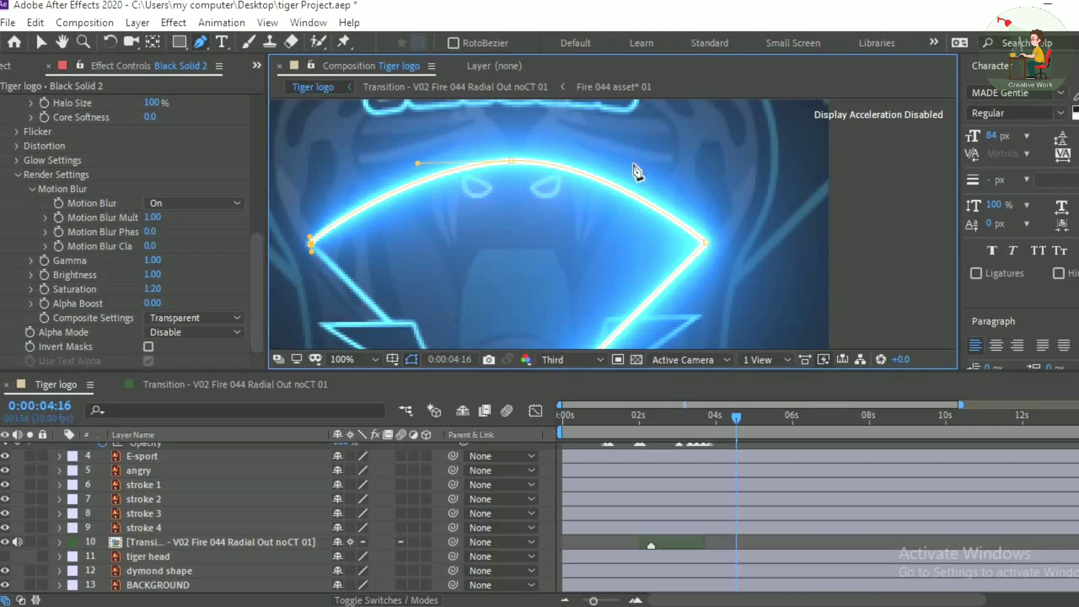
drag(724, 273, 749, 169)
click(541, 330)
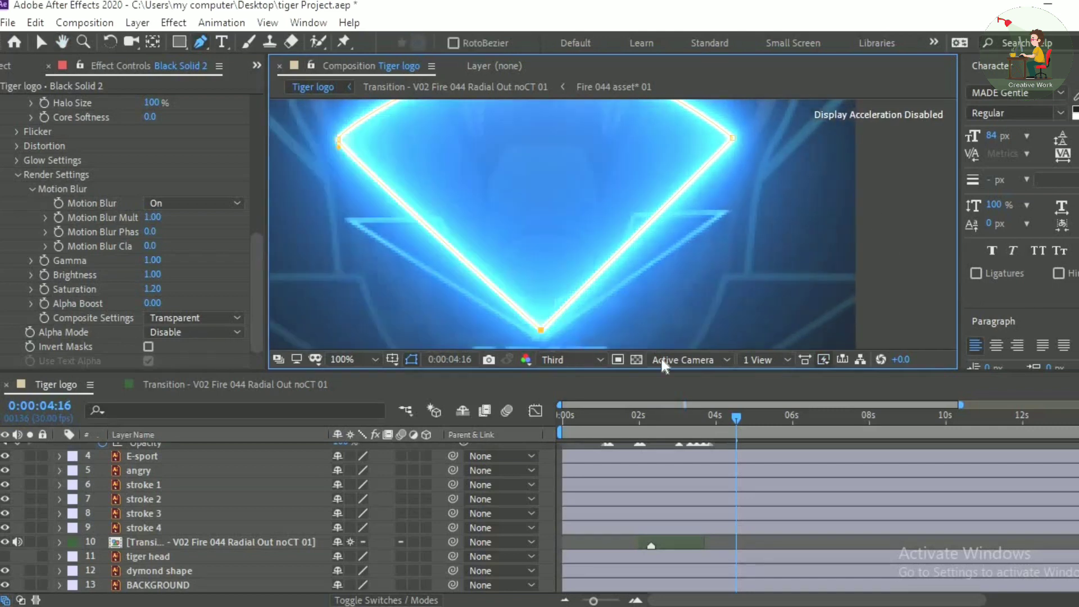
Show the tiger head layer again and move Black Solid 2 down the layer stack to directly below it.
scroll(753, 233, down, 1)
scroll(391, 490, up, 1)
scroll(391, 493, up, 1)
click(298, 453)
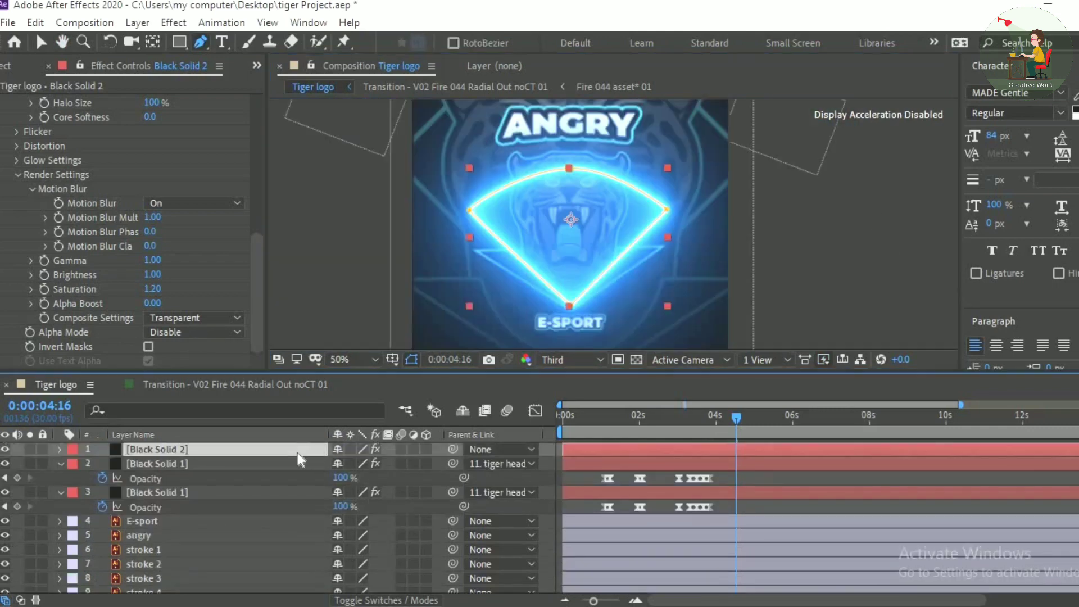
key(ctrl+[)
key(ctrl+[)
key(ctrl+[)
key(ctrl+[)
key(ctrl+[)
key(ctrl+[)
key(ctrl+[)
key(ctrl+[)
key(ctrl+[)
key(ctrl+[)
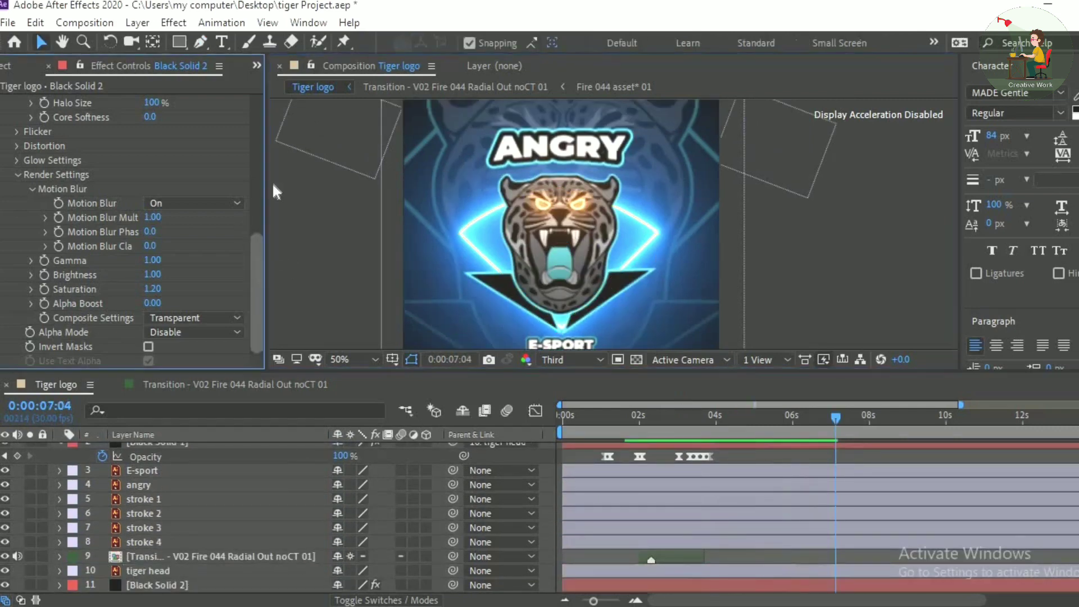
Set the Preset of Black Solid 2's Saber effect to Fuel.
scroll(272, 181, up, 5)
scroll(236, 110, up, 1)
click(208, 115)
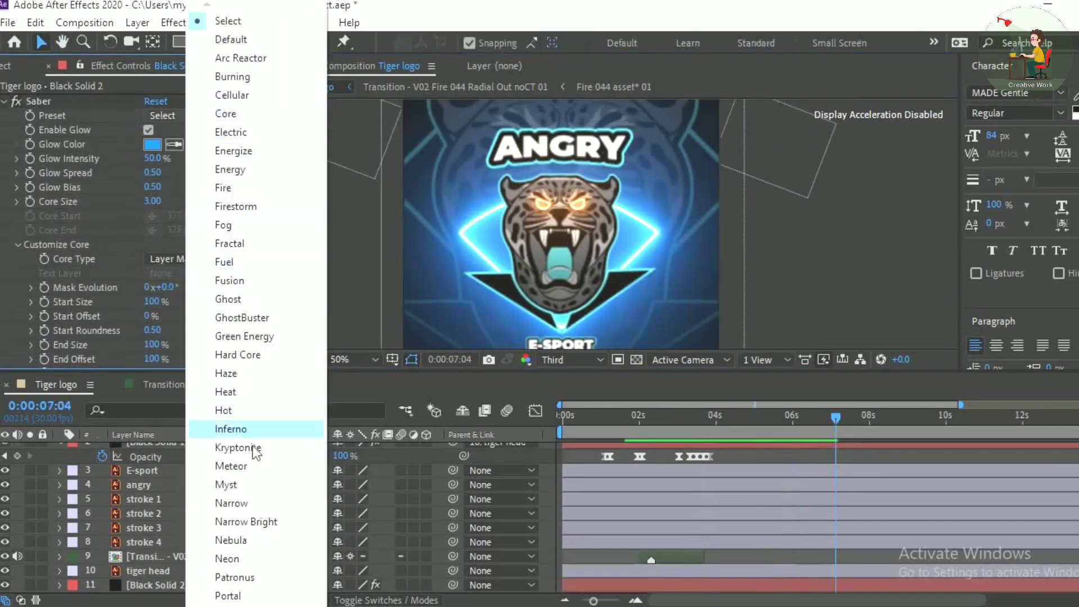
click(248, 264)
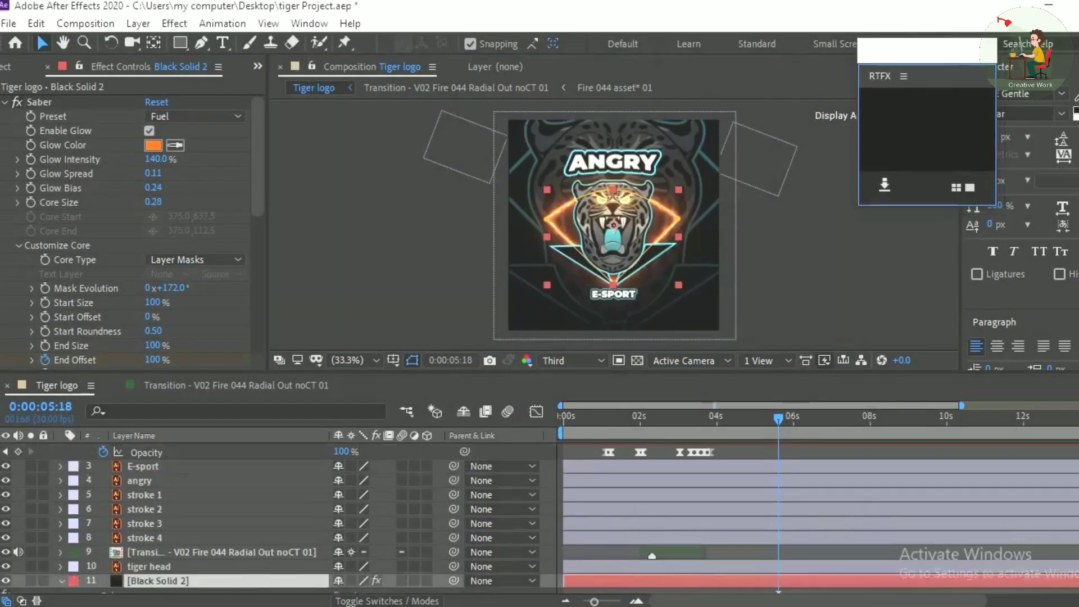
Reveal Black Solid 2's keyframes, change its Saber Glow Color to red DA2121 and move the current time to 0:00:04:25.
key(u)
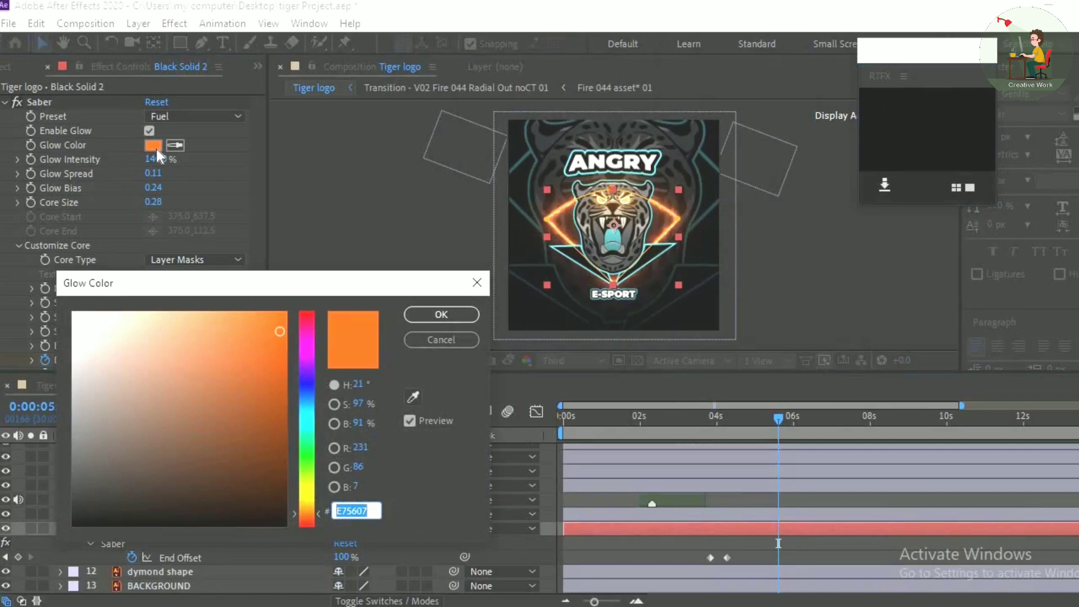
drag(309, 336, 309, 311)
mouse_move(260, 340)
mouse_down()
mouse_move(243, 335)
mouse_move(254, 342)
mouse_up()
click(436, 318)
click(749, 417)
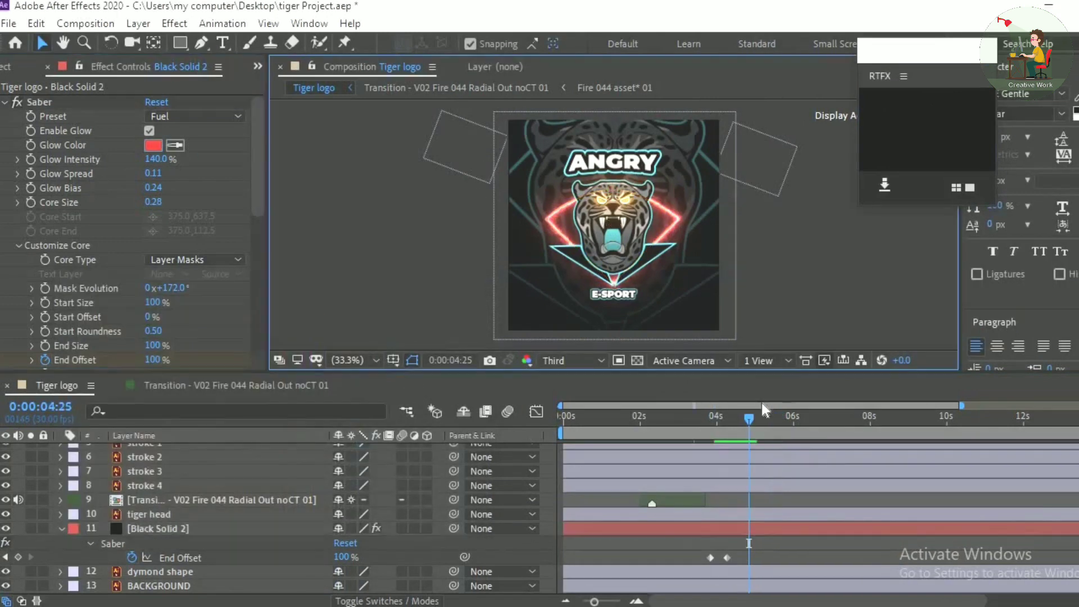
Copy Black Solid 2's Glow Color code DA2121 and apply it to the Saber glow of the topmost Black Solid 1 layer.
click(153, 145)
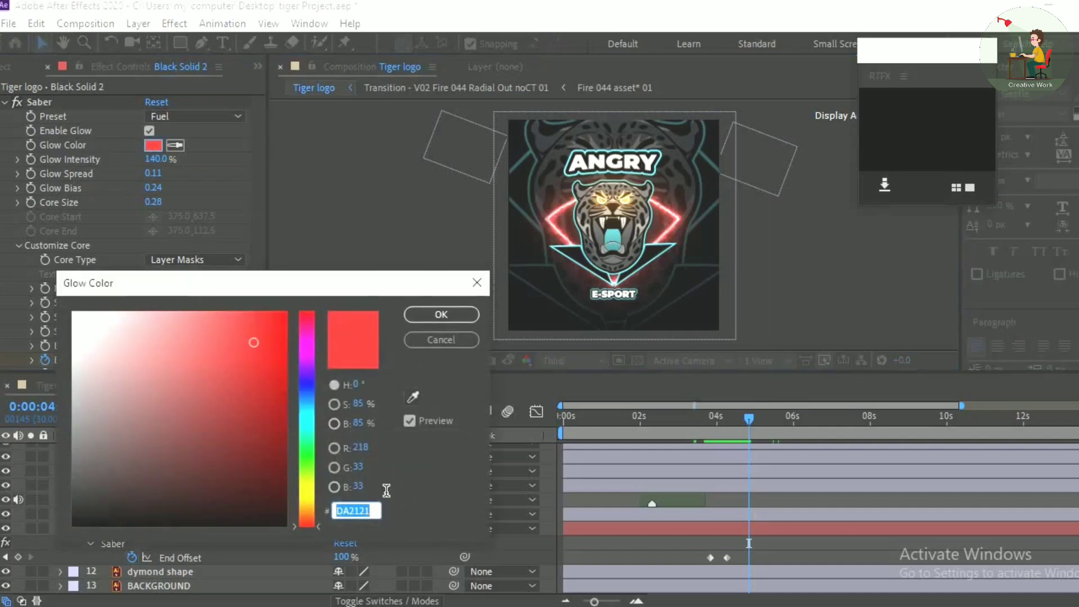
right_click(363, 512)
click(417, 329)
click(449, 321)
scroll(348, 517, up, 3)
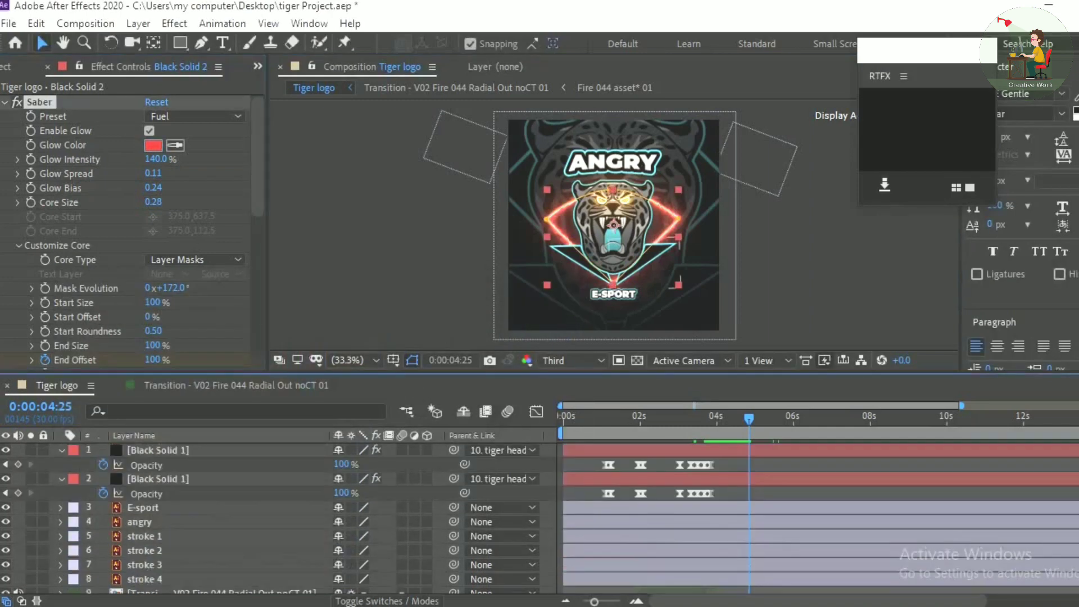
click(217, 450)
click(153, 145)
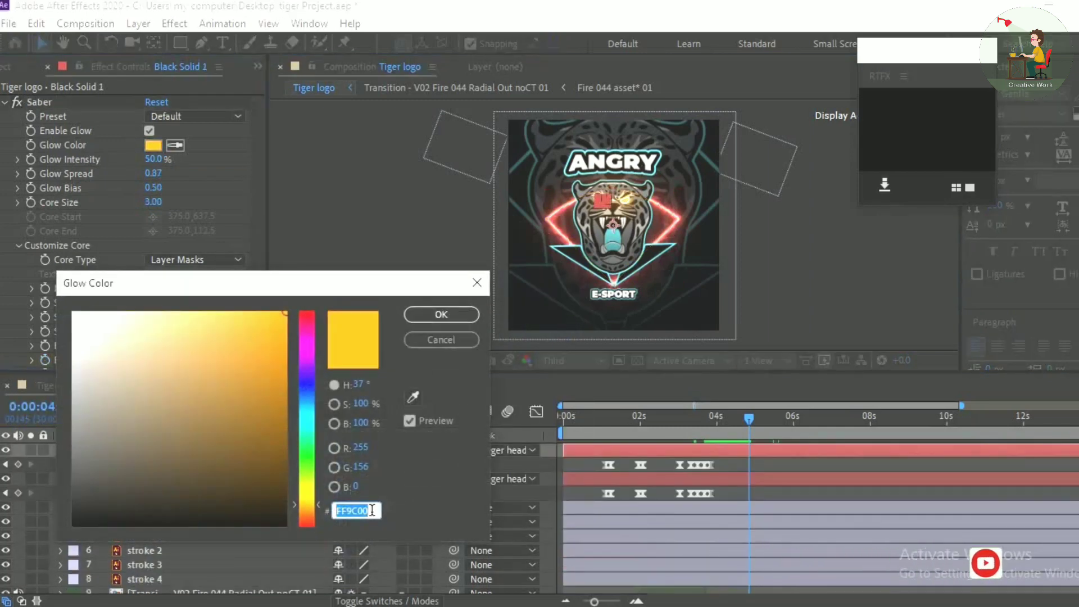
right_click(371, 510)
click(356, 349)
click(440, 313)
Set the Saber Glow Color of the second Black Solid 1 layer, the other eye, to DA2121.
click(168, 478)
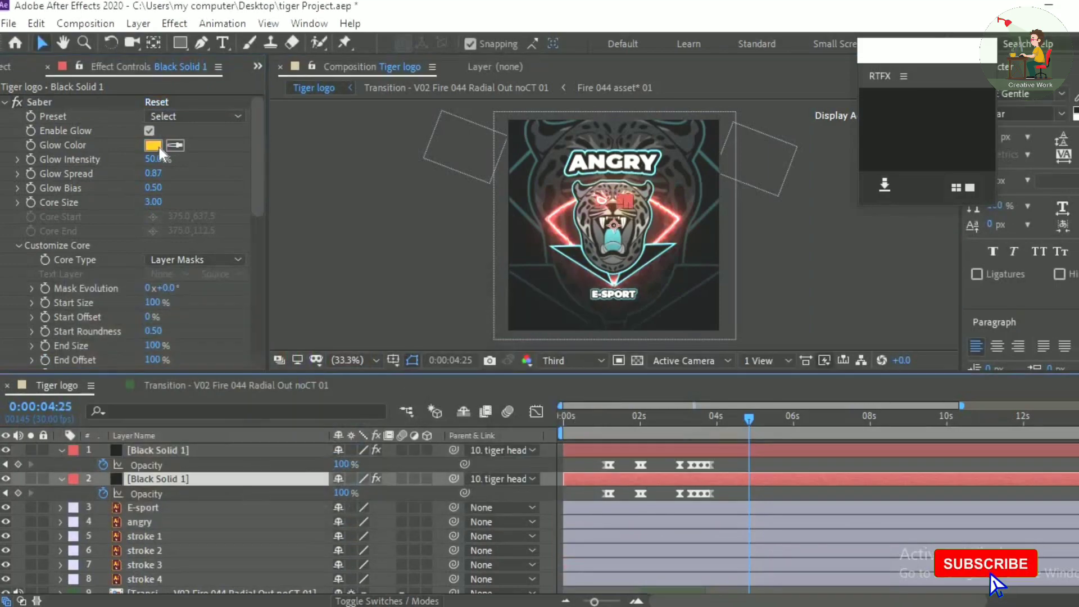
click(153, 145)
right_click(360, 510)
click(393, 352)
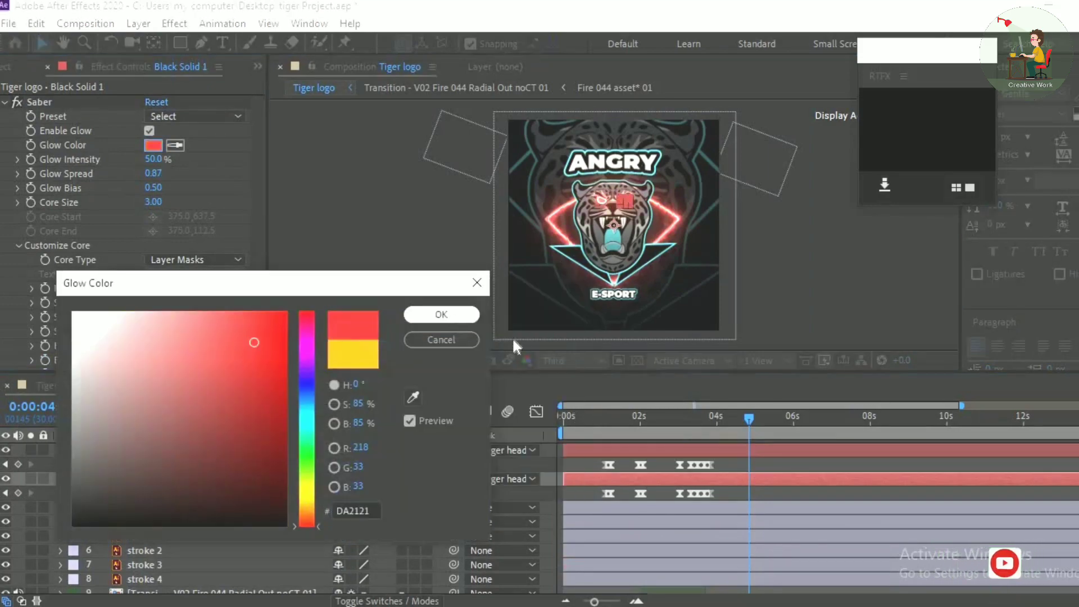
click(442, 313)
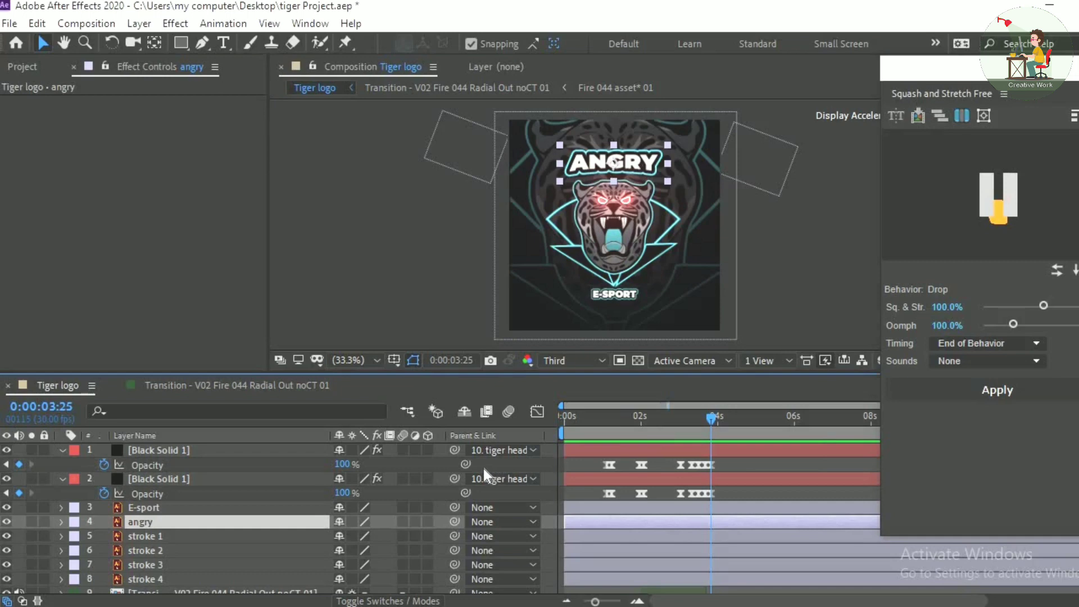
Keyframe the angry layer's Position to drop in from Y -66.3 at 0:00:03:25 to Y 160.7 at 0:00:04:13.
key(p)
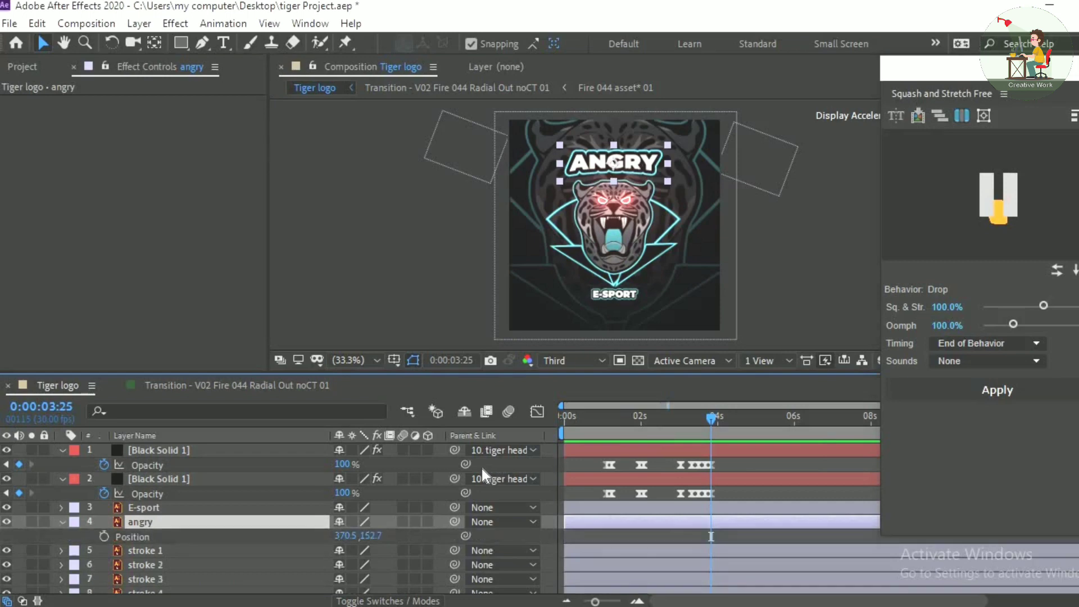
click(104, 537)
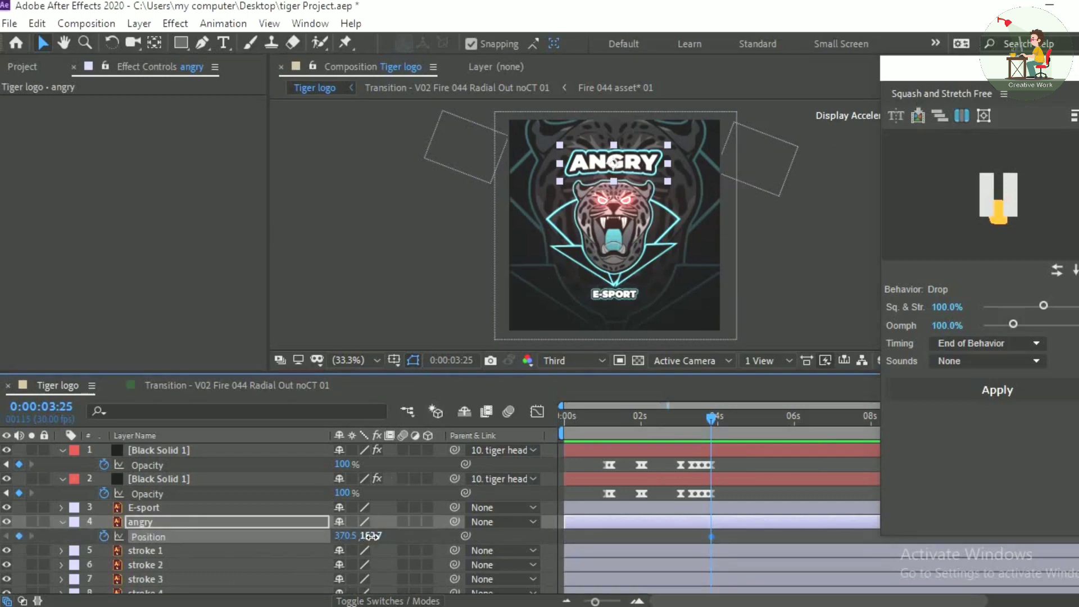
drag(371, 535, 203, 528)
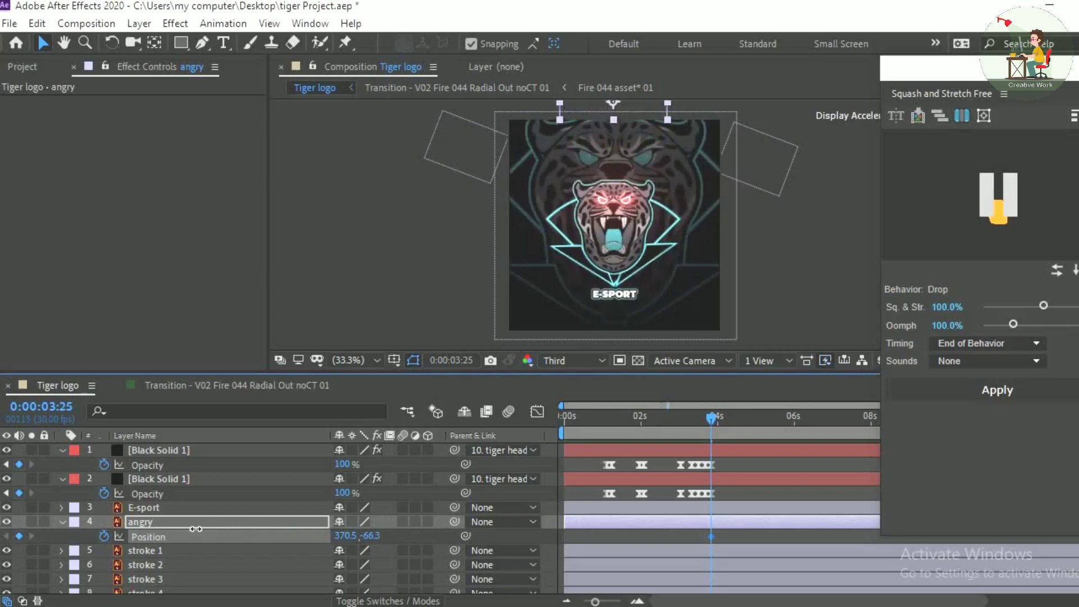
drag(730, 427, 727, 431)
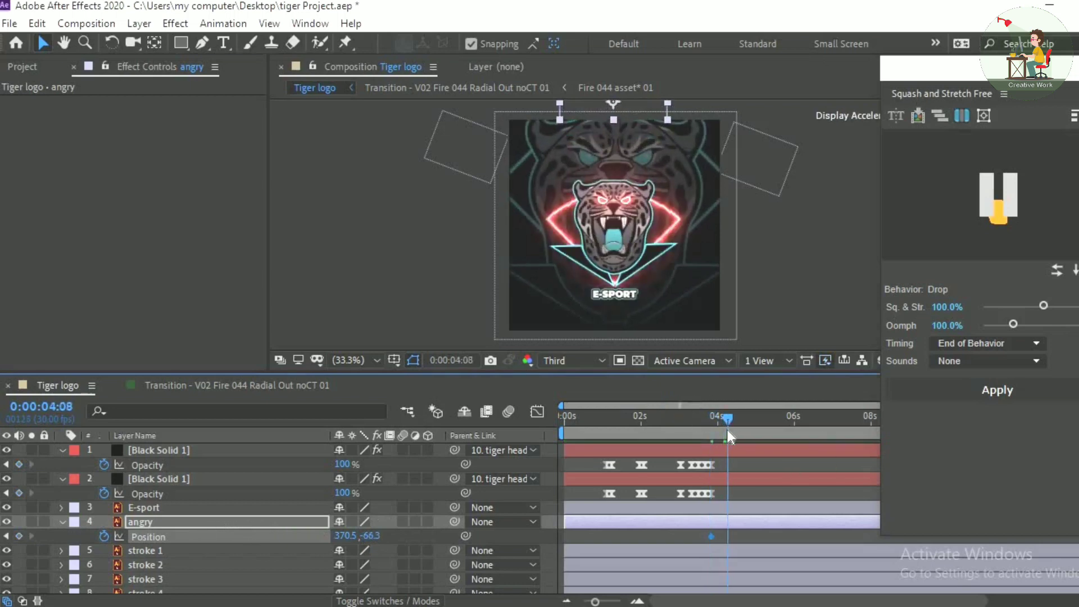
drag(369, 537, 534, 558)
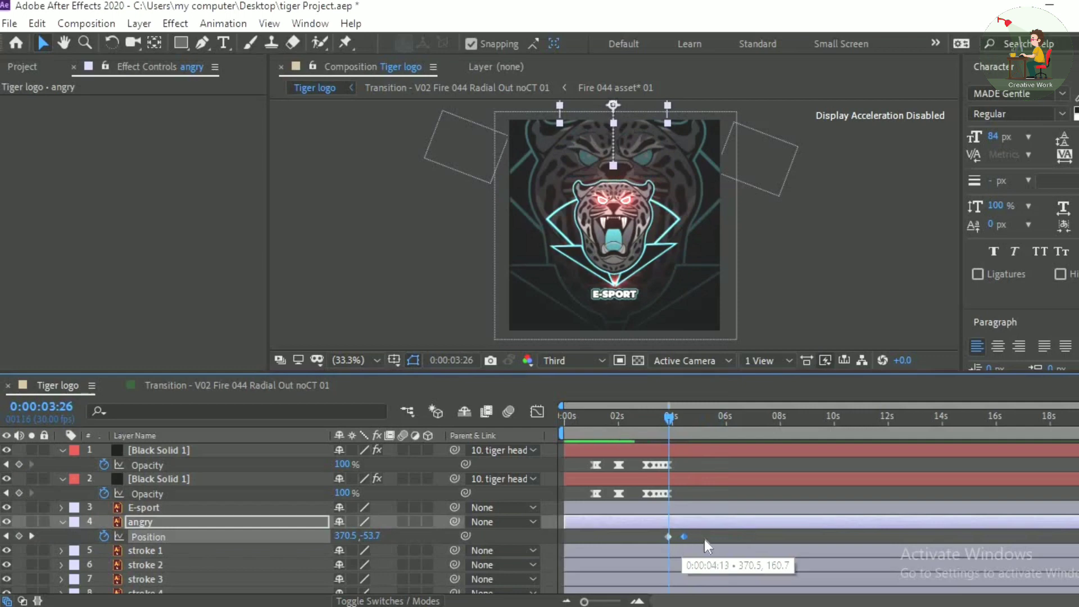
Apply Easy Ease to both Position keyframes of the angry layer.
right_click(684, 537)
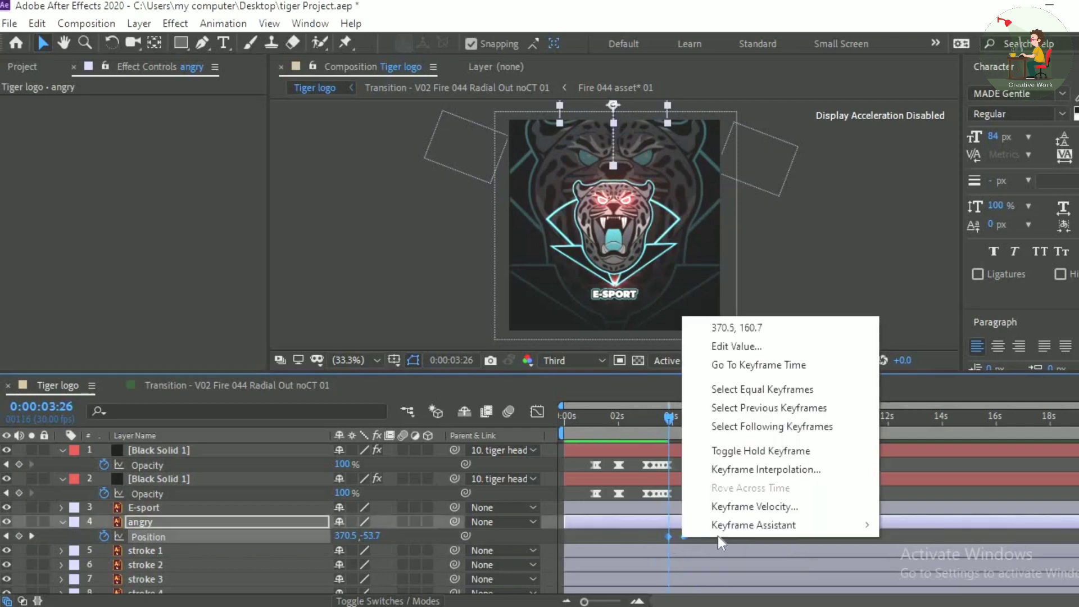
mouse_move(719, 527)
click(515, 450)
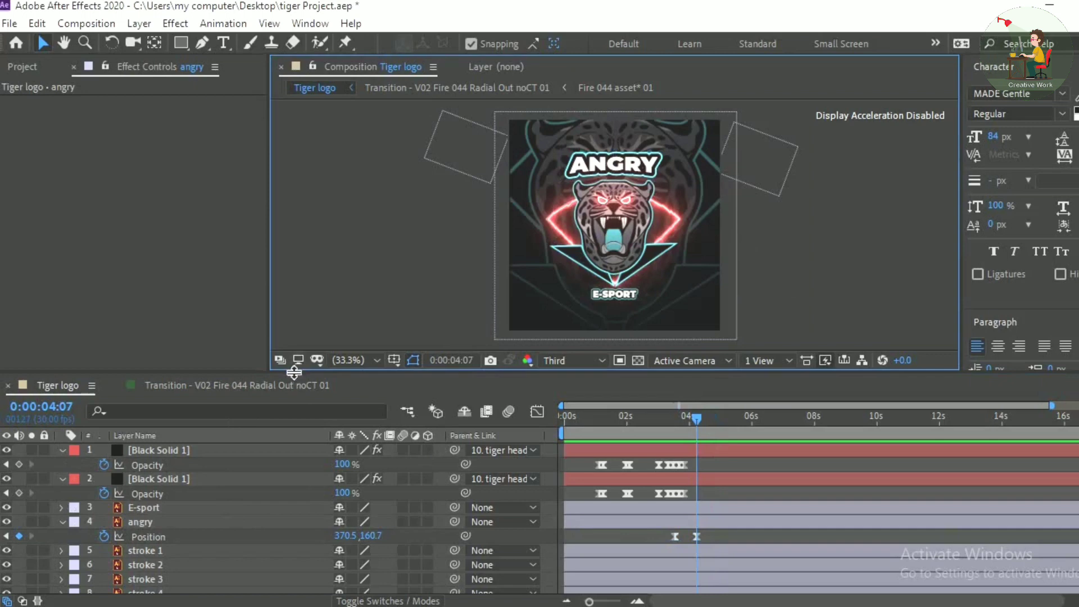
Enlarge the timeline area and create a new black solid named Black Solid 3 above all the other layers.
drag(306, 372, 318, 235)
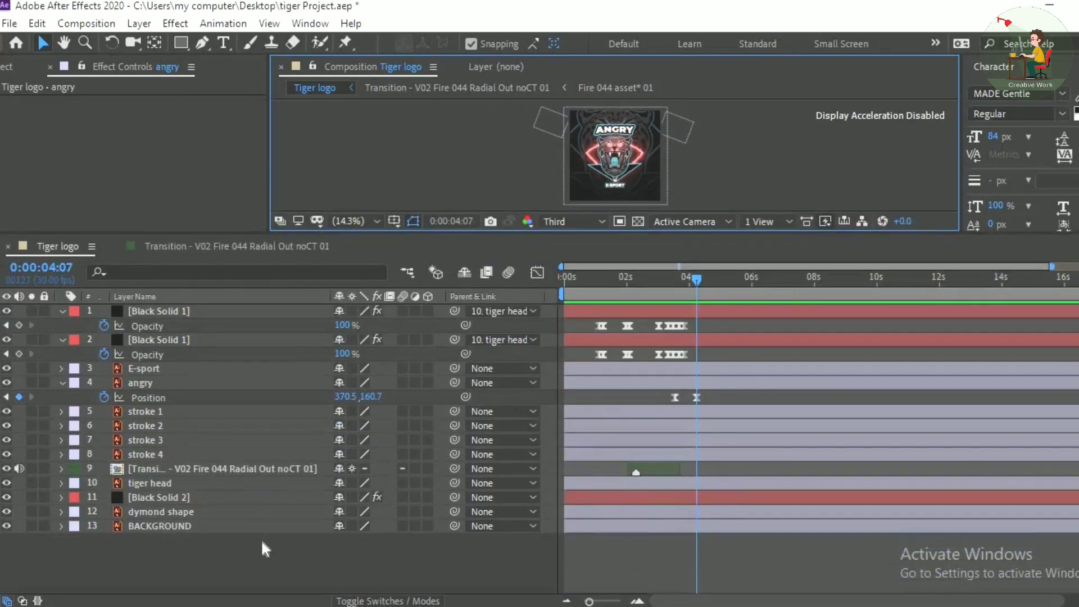
right_click(352, 572)
mouse_move(393, 394)
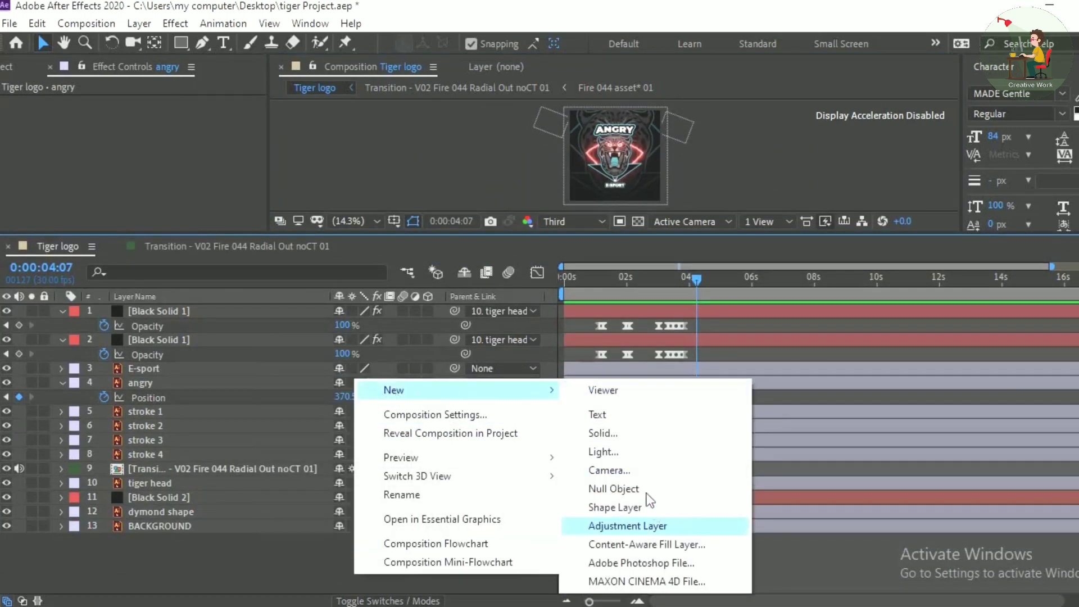
click(616, 433)
click(427, 491)
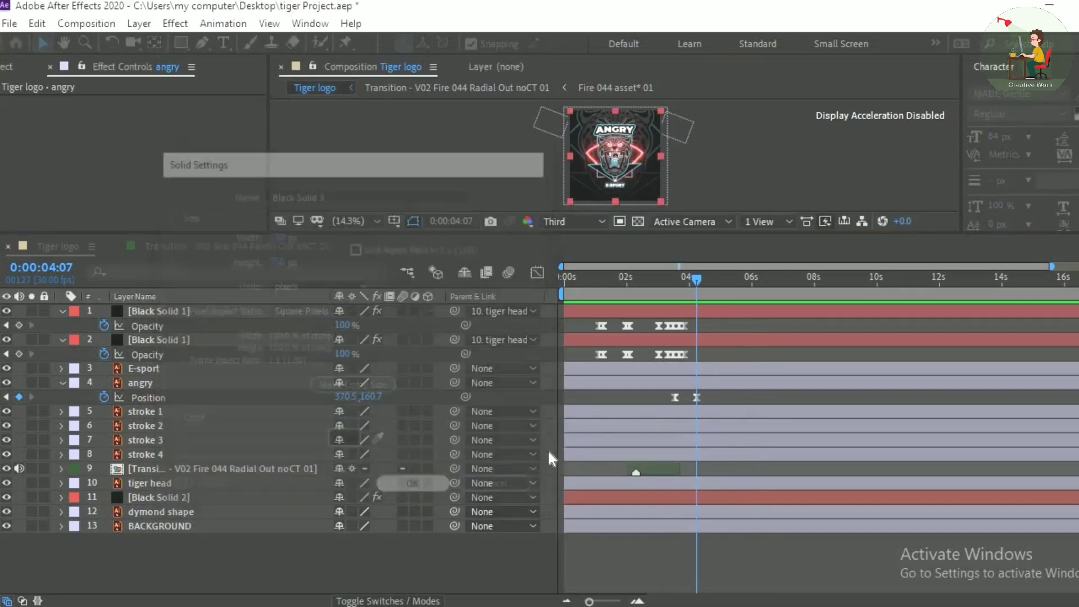
Apply the Saber effect to Black Solid 3 and set its Core Type to Layer Masks.
drag(541, 234, 542, 436)
drag(1011, 408, 174, 511)
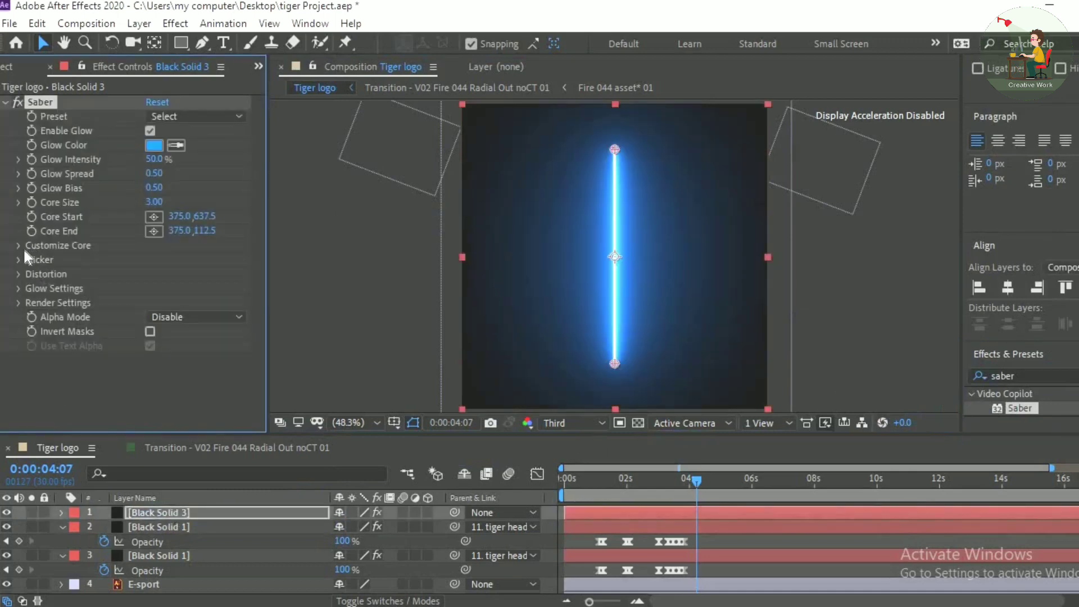
click(17, 246)
click(165, 254)
click(197, 287)
Set the Composite Settings of Black Solid 3's Saber effect to Transparent in its Render Settings.
scroll(259, 390, down, 3)
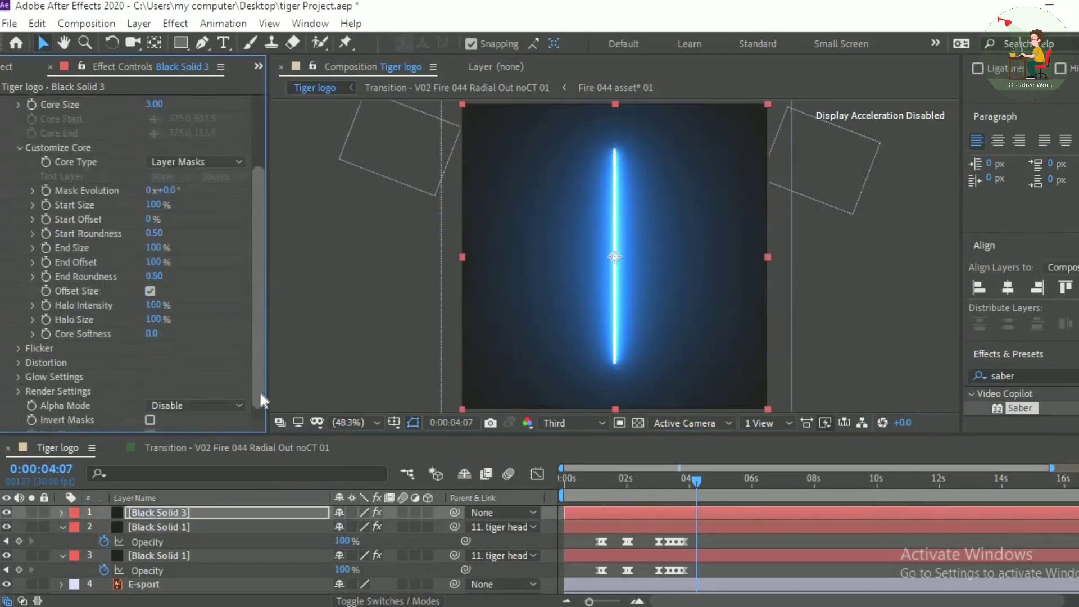
click(18, 381)
scroll(257, 383, down, 3)
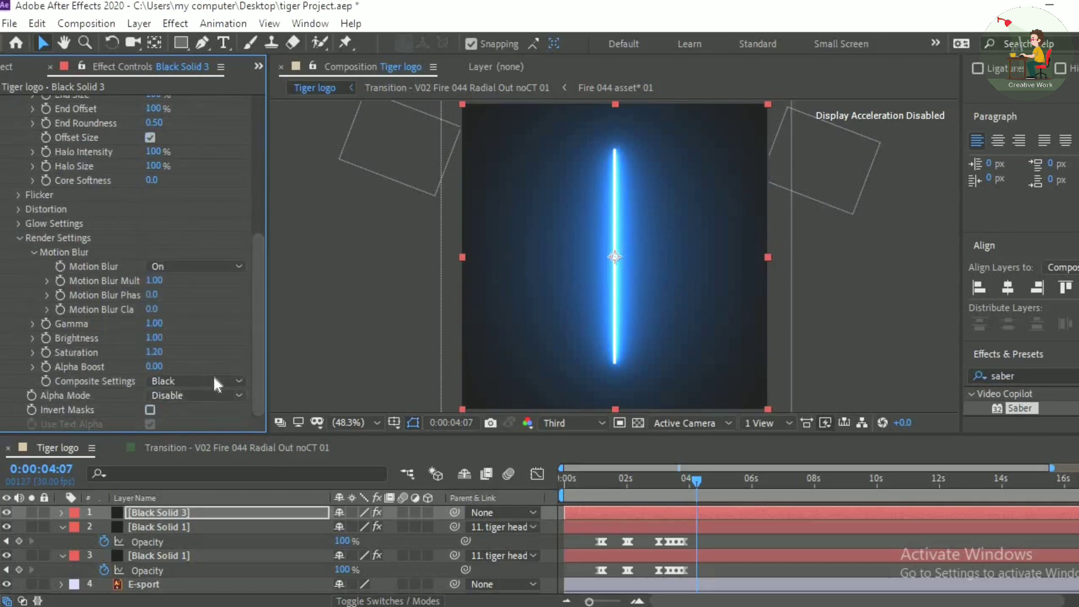
click(213, 380)
click(222, 405)
scroll(440, 295, up, 3)
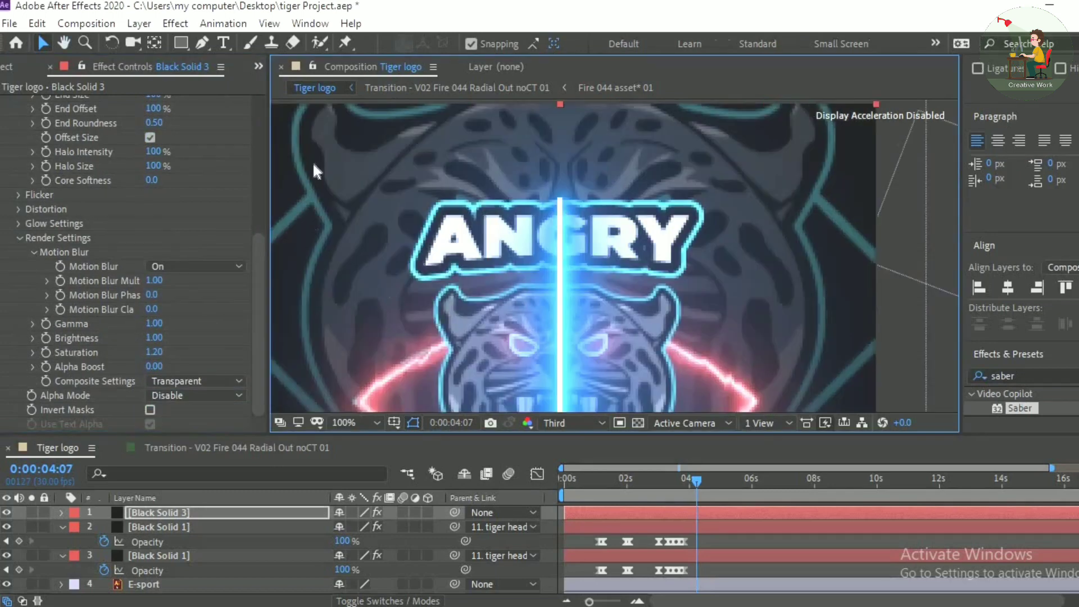
Trace a closed mask with the Pen tool around the outline of the ANGRY title on Black Solid 3.
click(203, 45)
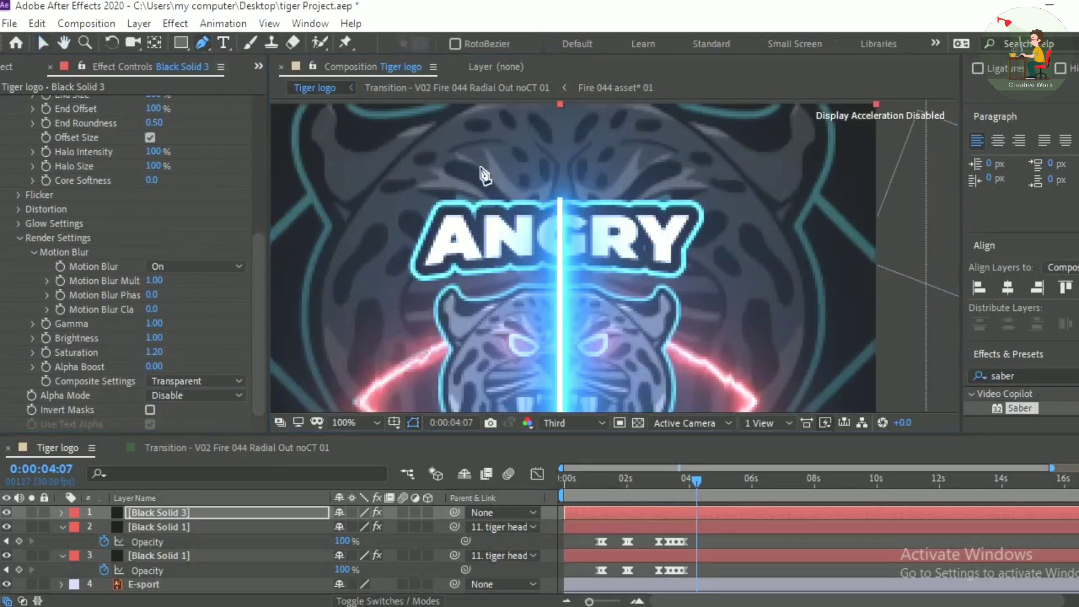
click(539, 262)
drag(585, 264, 599, 255)
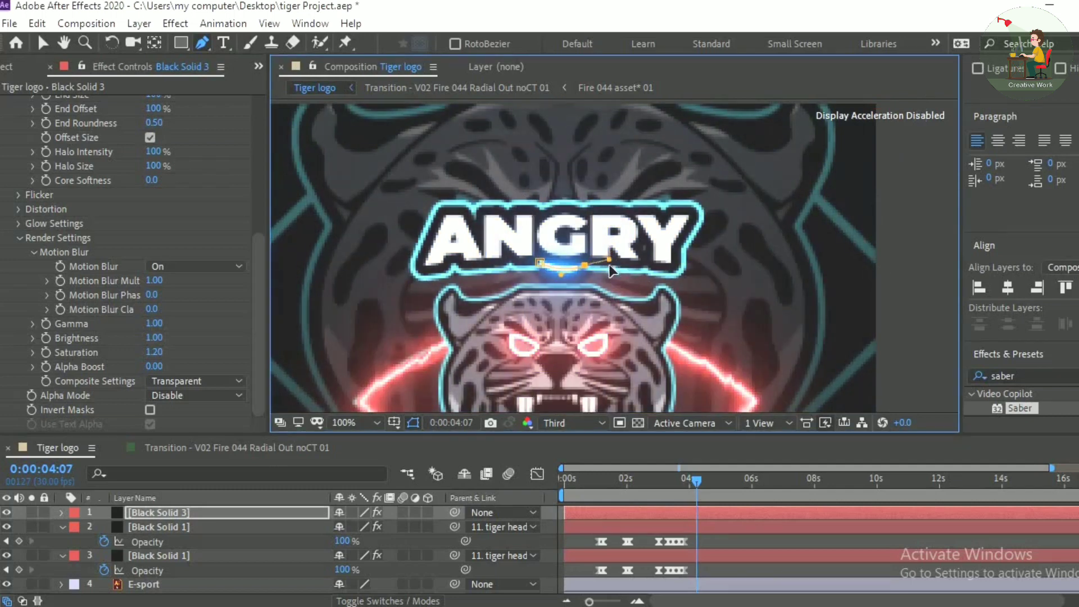
drag(645, 268, 692, 255)
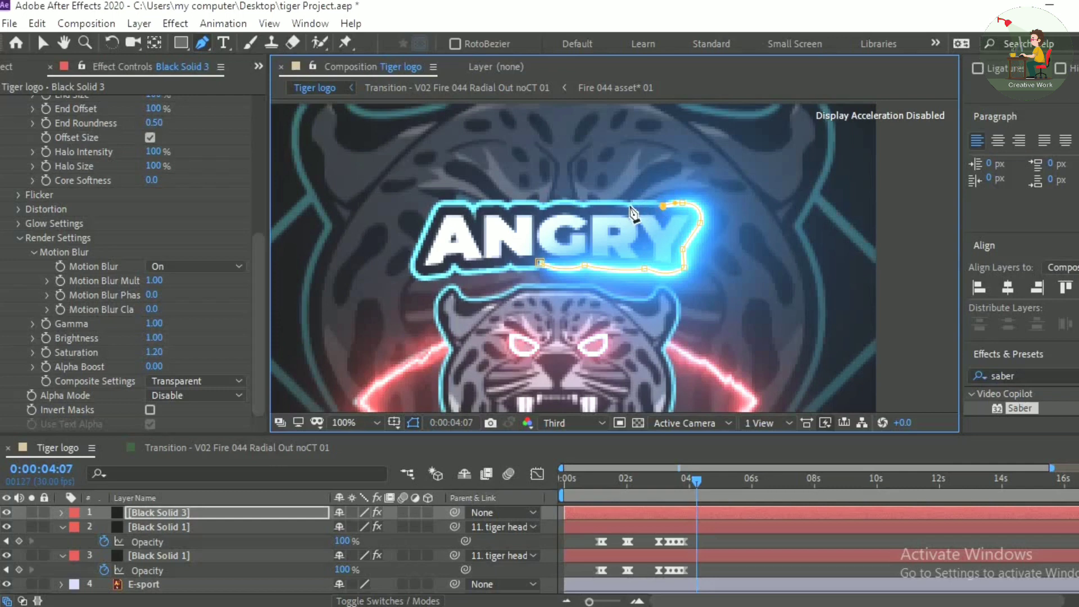
drag(629, 206, 571, 215)
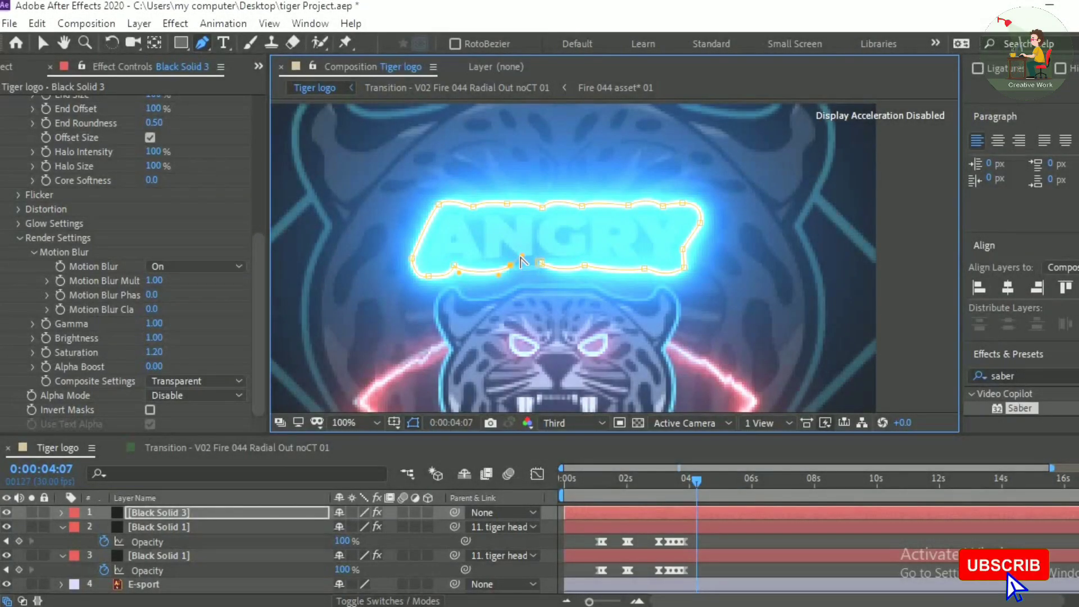
mouse_move(522, 255)
mouse_down()
mouse_move(520, 270)
mouse_move(542, 256)
mouse_up()
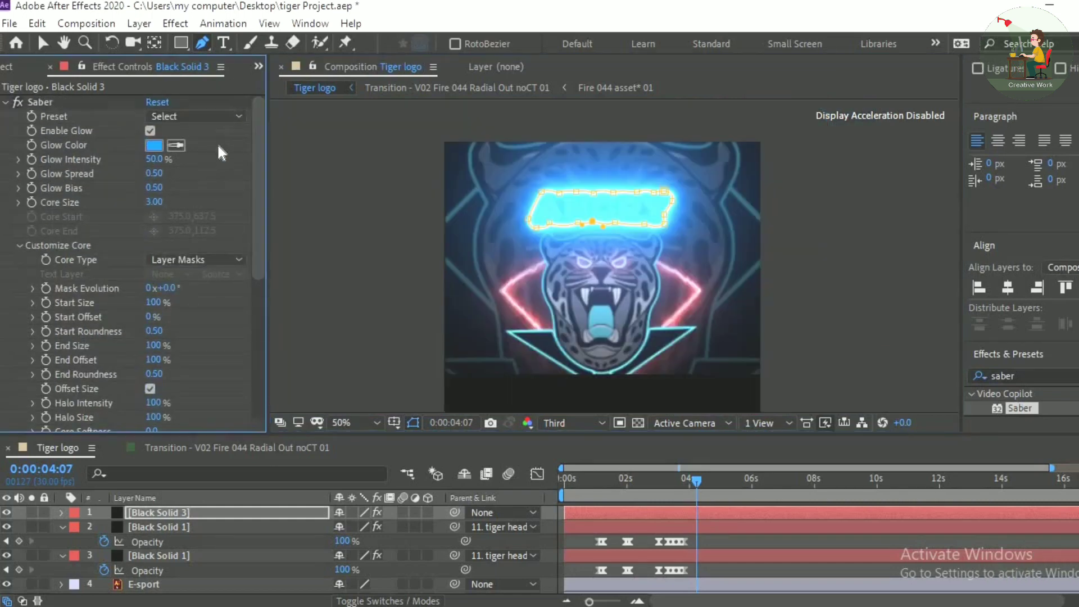
Apply the Fuel preset to Black Solid 3's Saber effect and change its Glow Color to red.
click(214, 116)
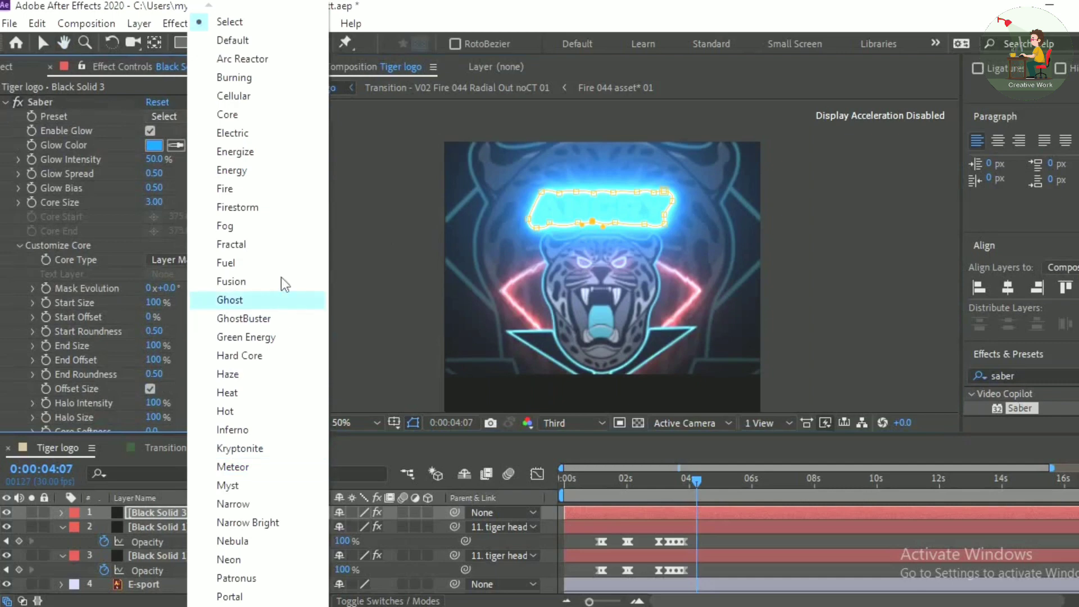
click(285, 262)
click(155, 146)
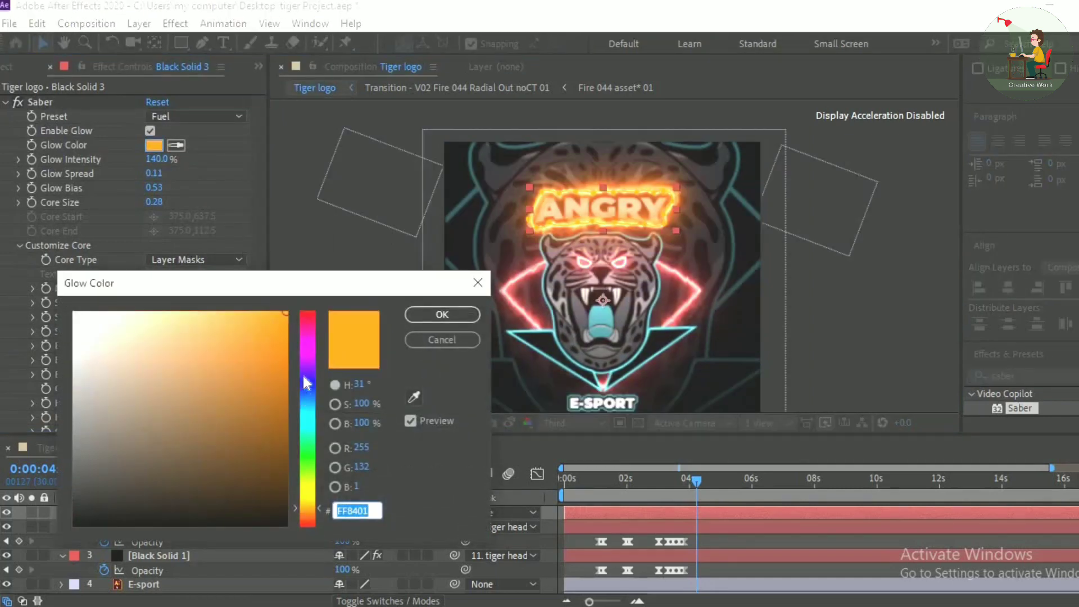
drag(306, 376, 308, 311)
drag(274, 338, 251, 347)
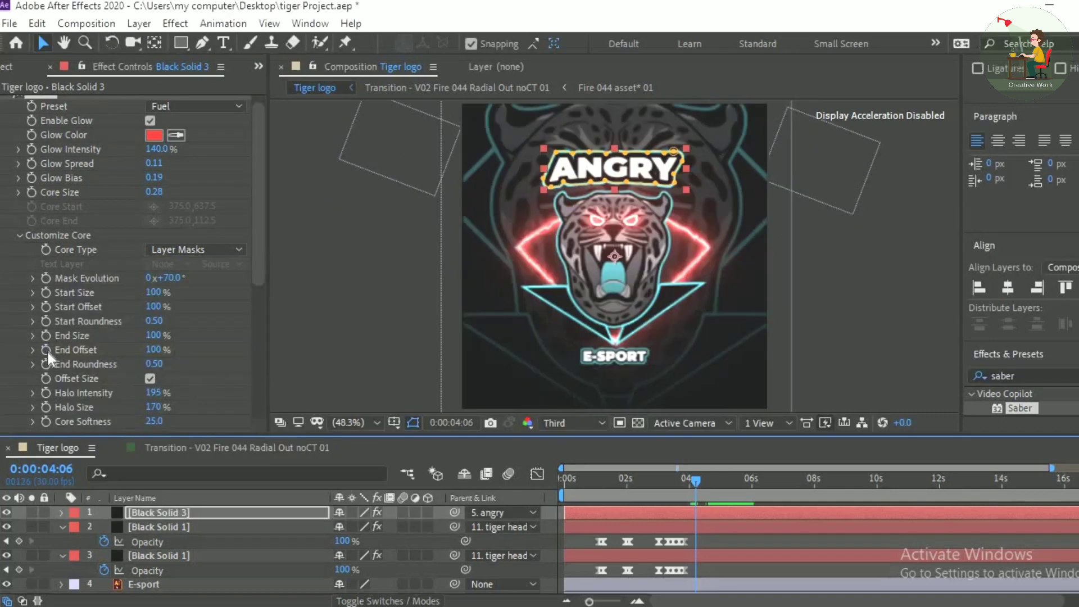
Keyframe Black Solid 3's Saber End Offset at 100% on 0:00:04:06 and 0% on 0:00:04:18, and preview the animation.
click(46, 349)
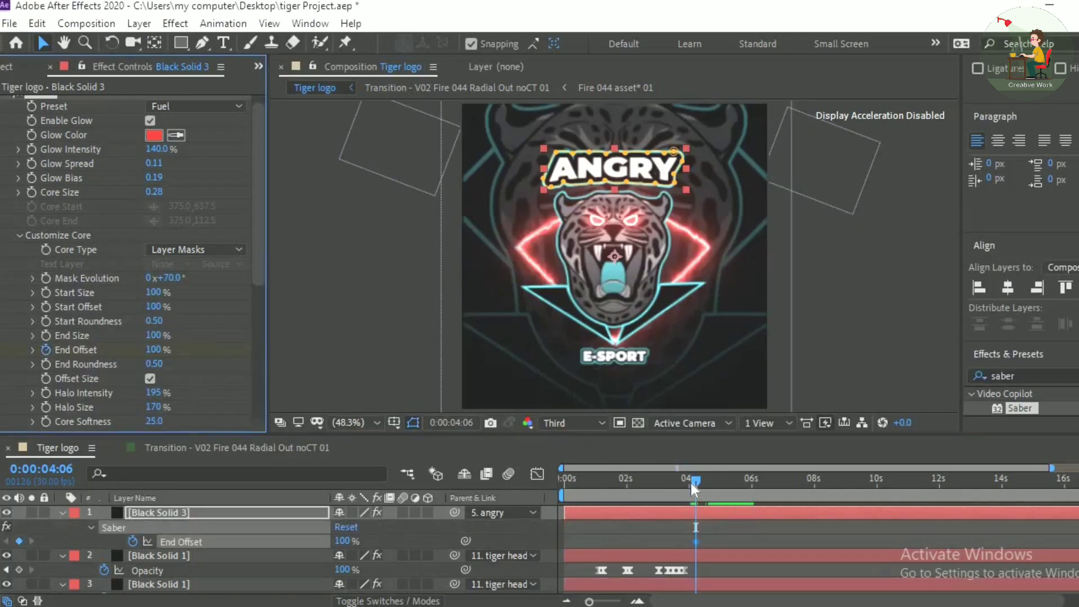
drag(692, 481, 707, 491)
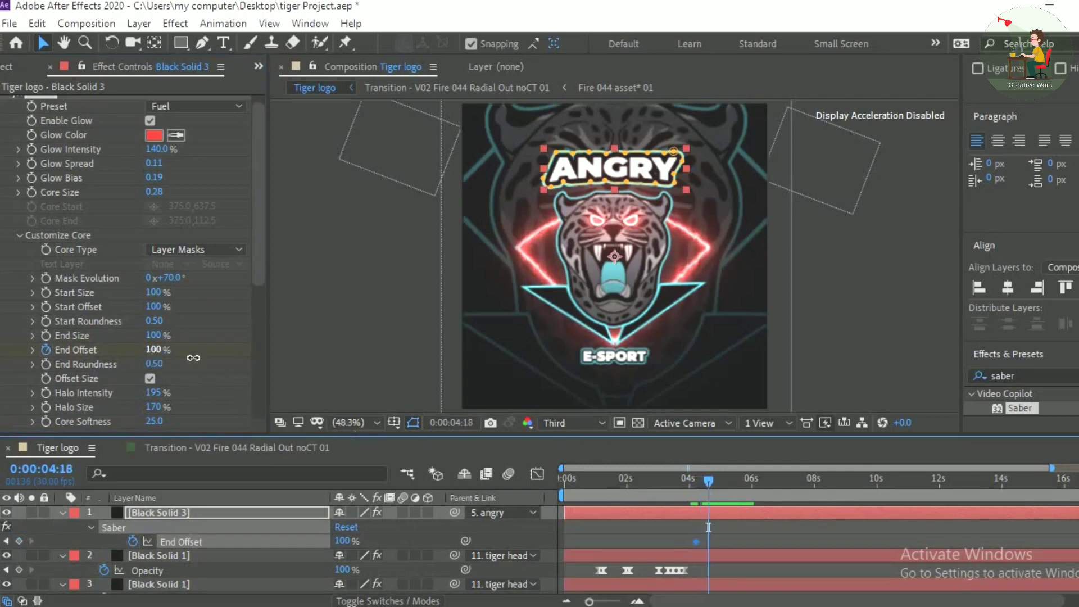
drag(193, 358, 89, 364)
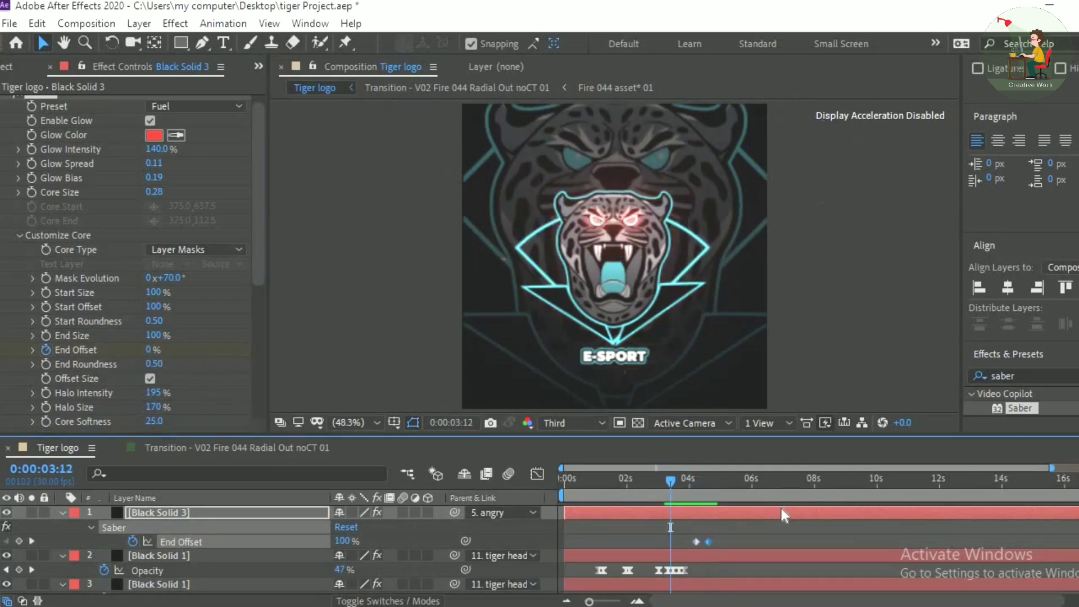
key(space)
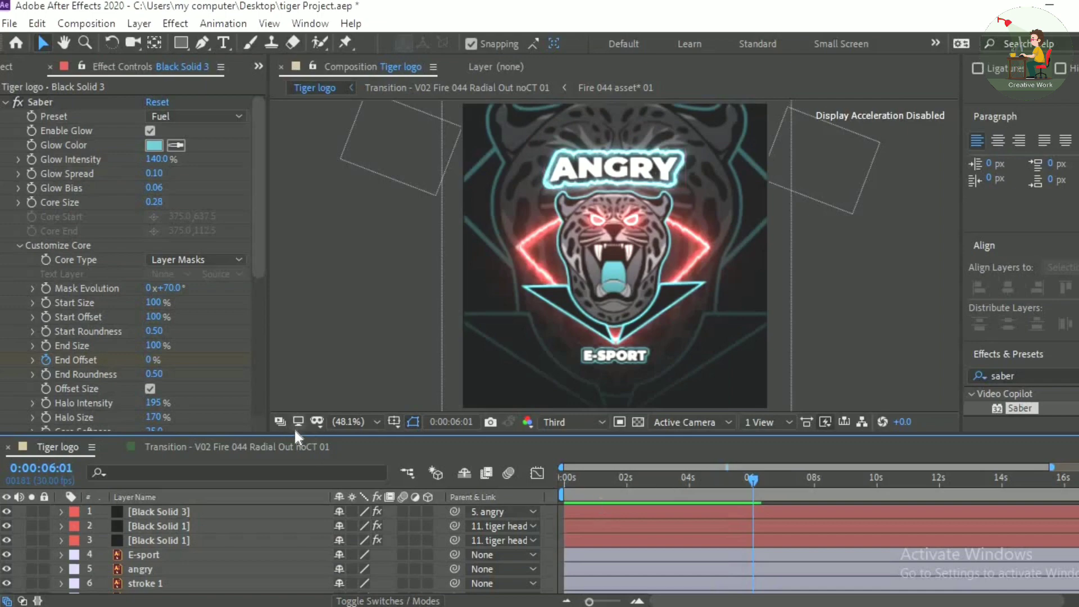
Create a new black solid named Black Solid 4 above all the other layers and apply the Saber effect to it.
drag(337, 434, 342, 257)
right_click(342, 566)
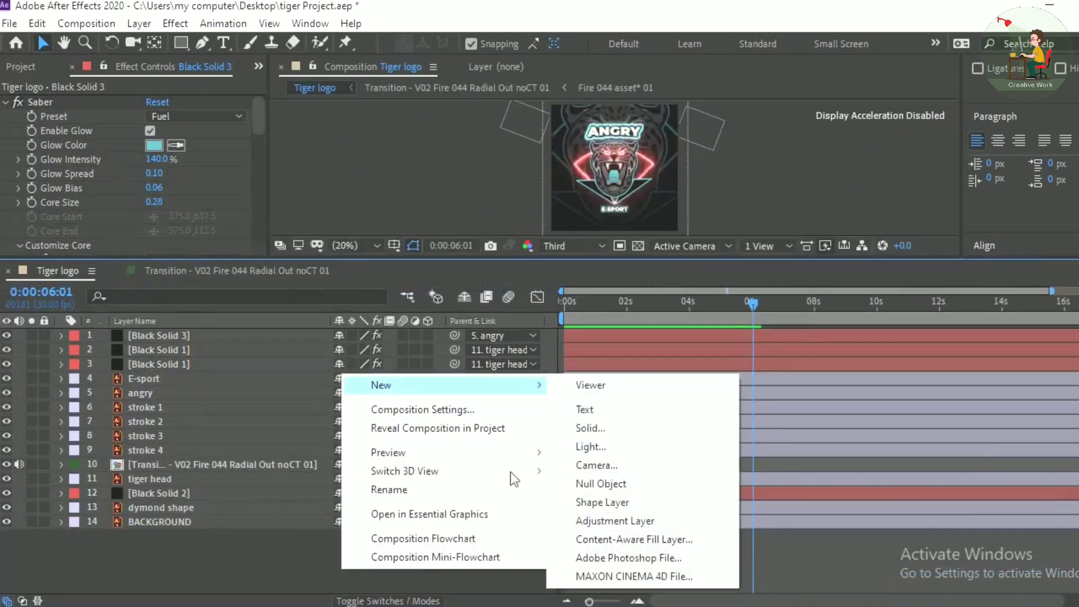
click(612, 429)
click(431, 484)
drag(499, 260, 506, 415)
drag(906, 434, 186, 499)
Set Black Solid 4's Saber Core Type to Layer Masks and its Composite Settings to Transparent.
click(56, 245)
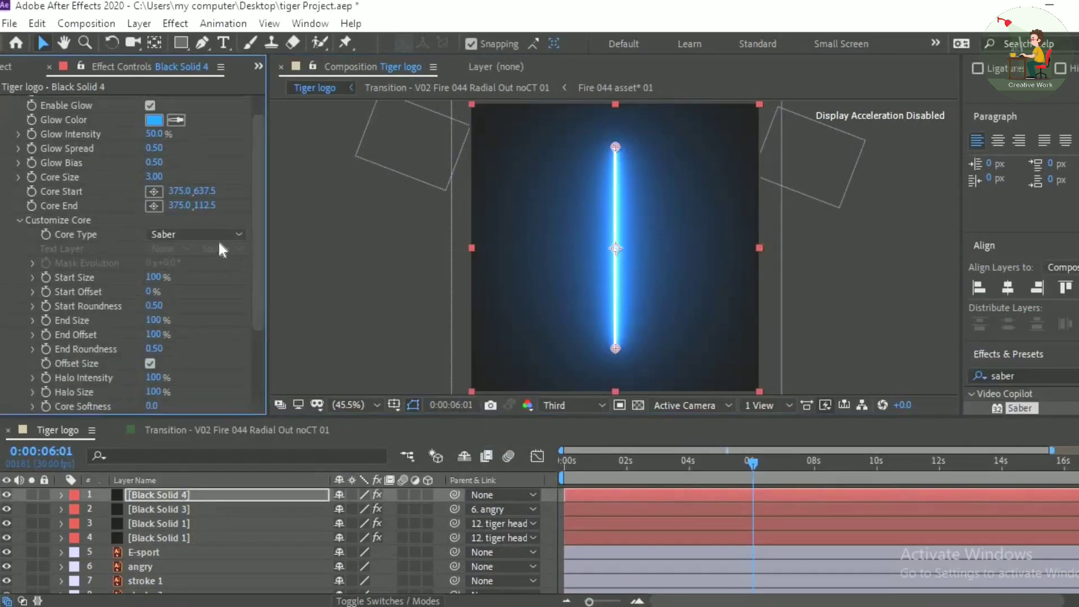
click(197, 234)
click(224, 270)
scroll(55, 331, down, 3)
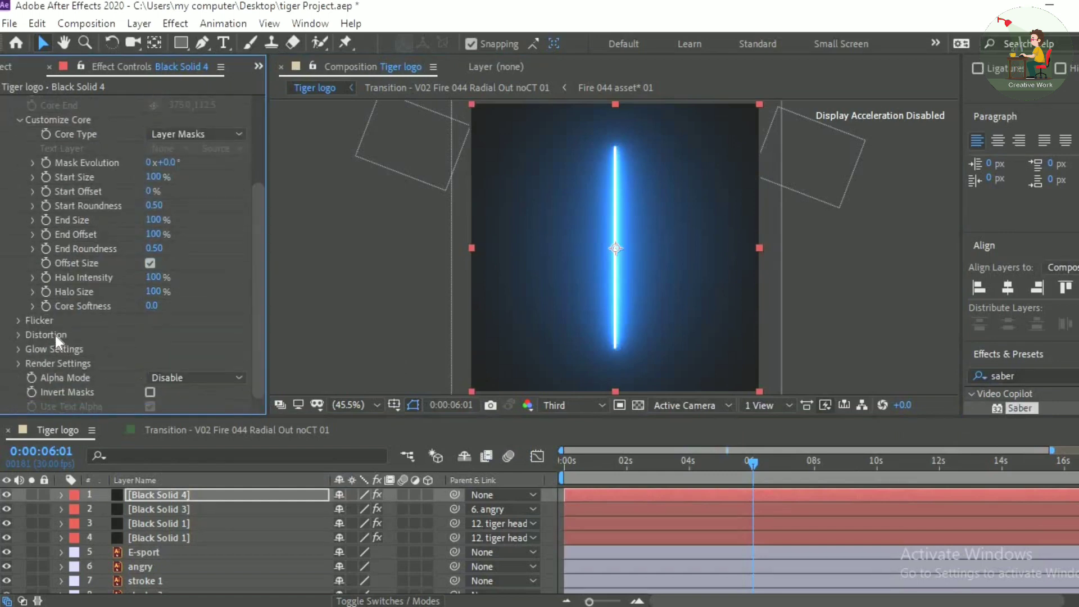
click(18, 363)
scroll(180, 353, down, 3)
click(193, 405)
click(218, 416)
Trace a closed mask with the Pen tool around the outline of the E-SPORT text on Black Solid 4.
scroll(630, 293, up, 4)
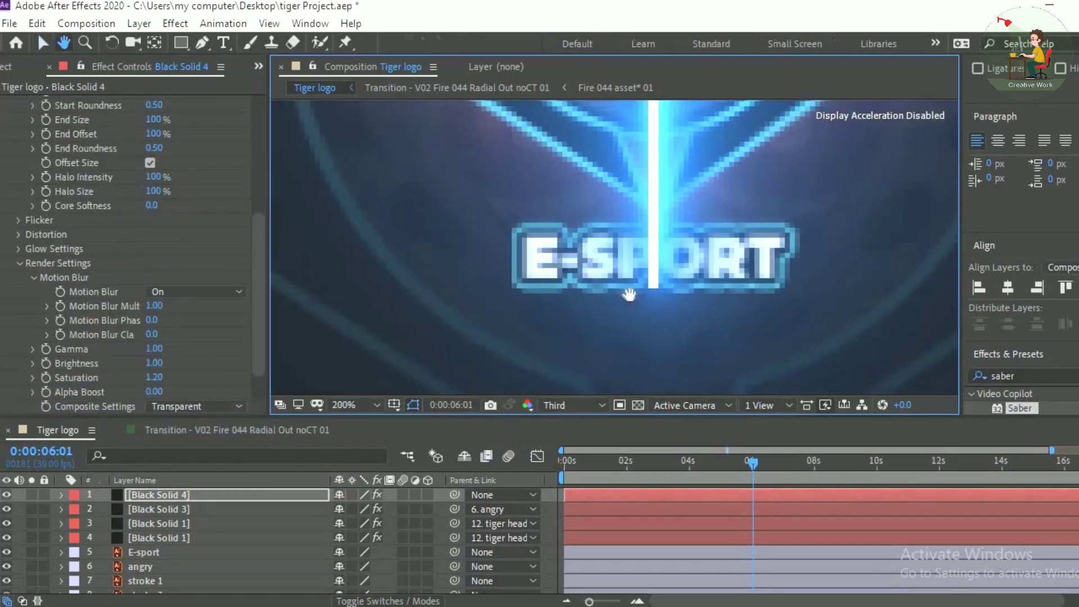
key(v)
click(205, 44)
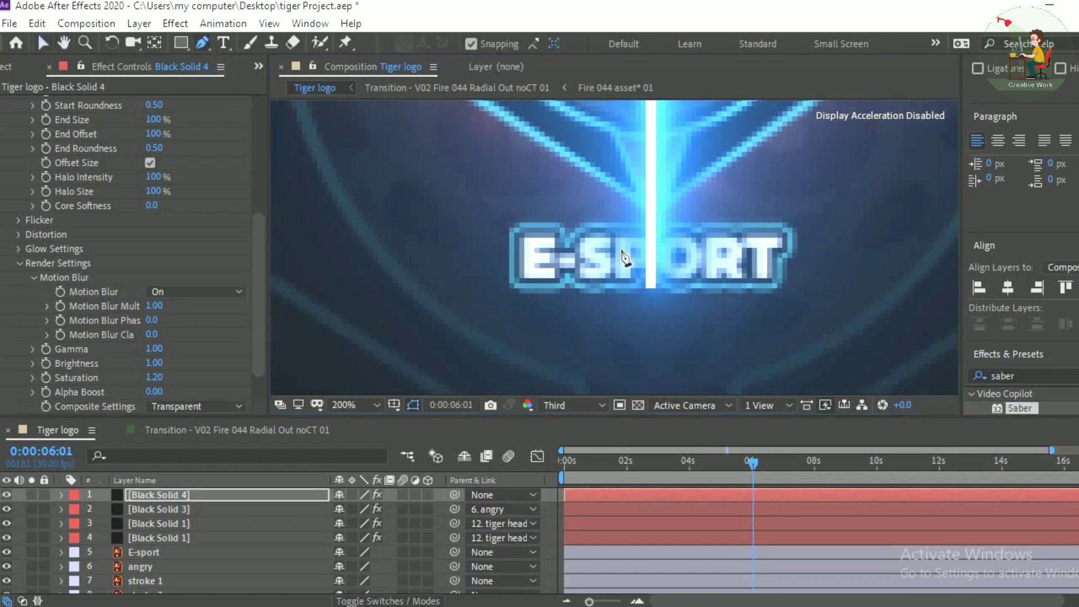
click(512, 283)
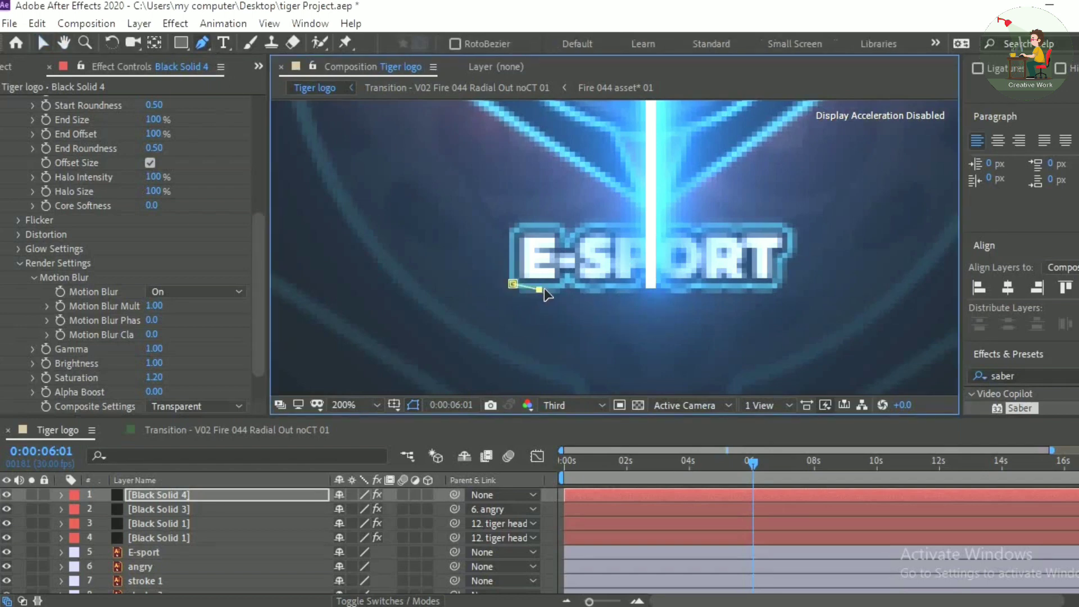
click(547, 291)
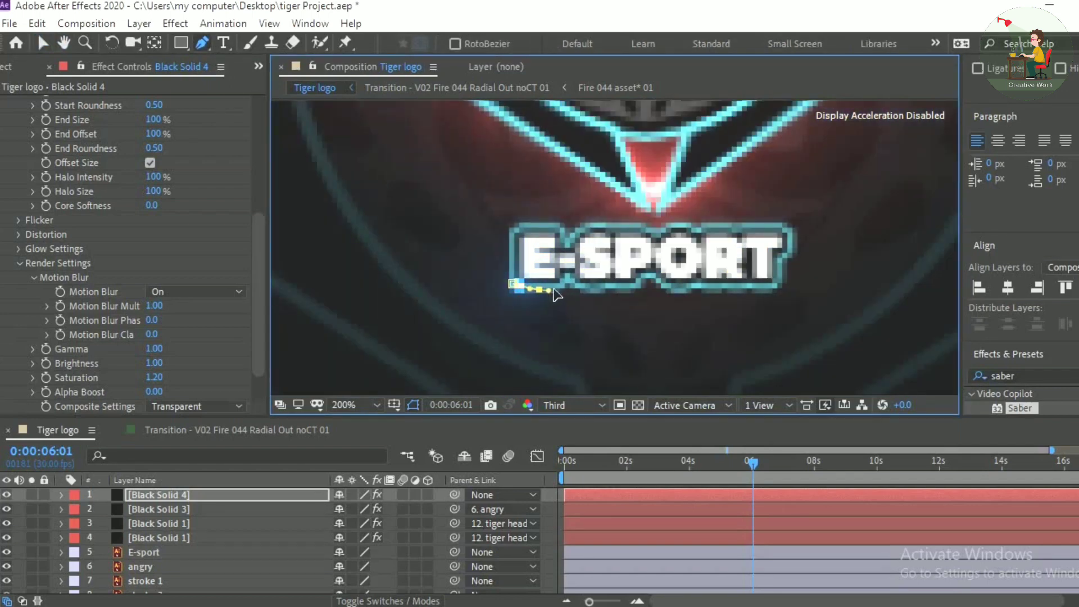
click(567, 272)
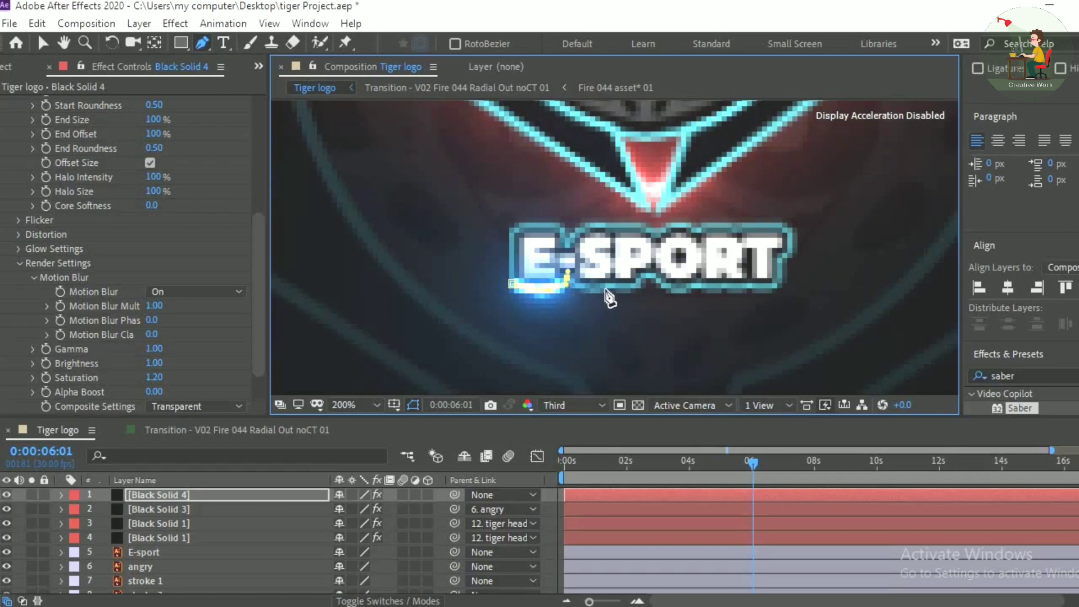
drag(614, 282, 635, 268)
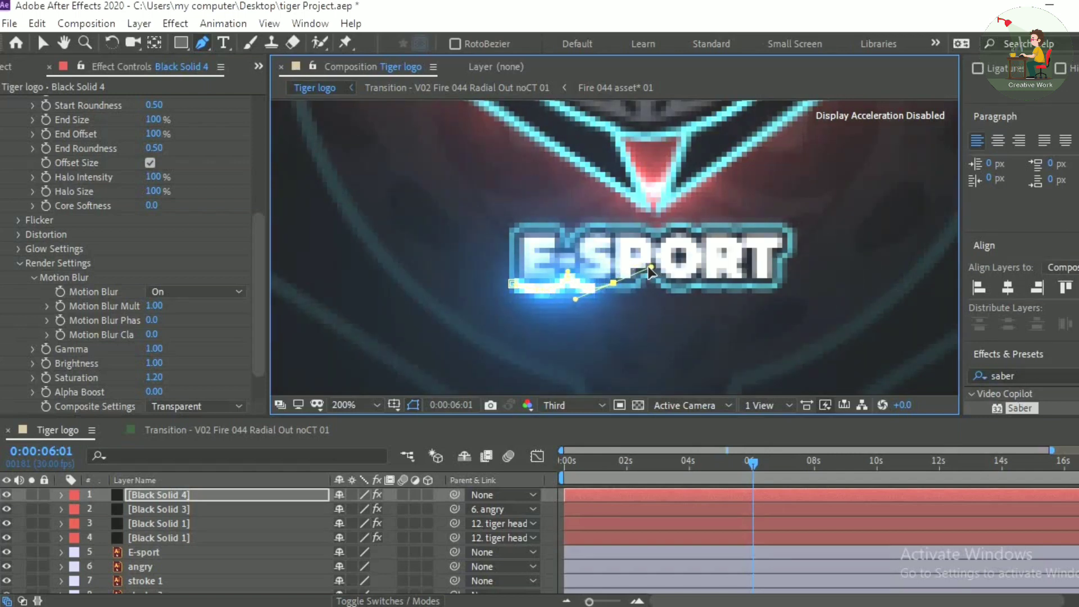
drag(647, 269, 625, 289)
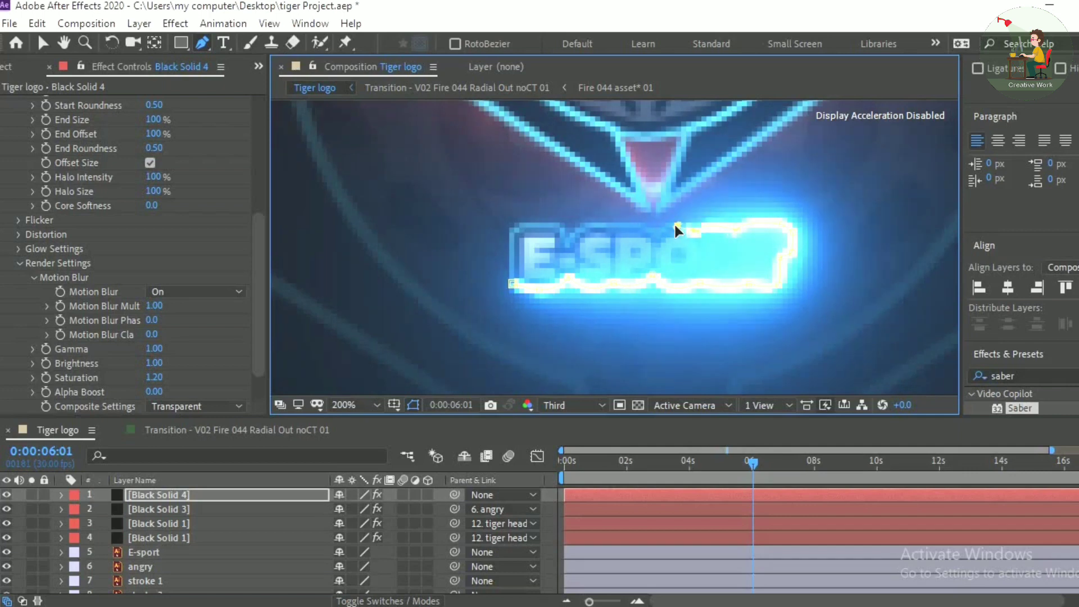
click(652, 234)
click(570, 236)
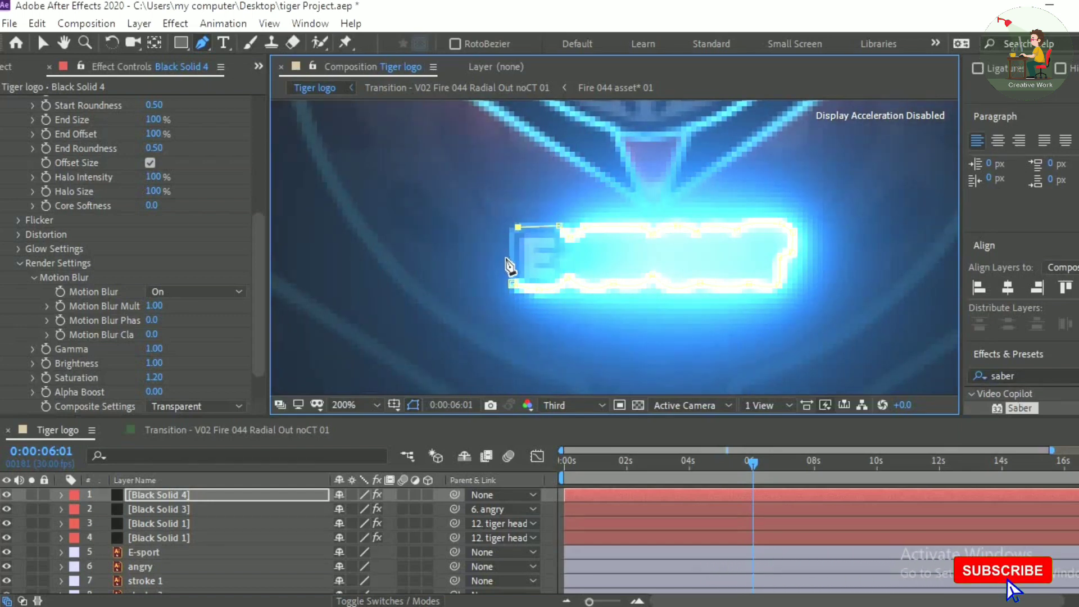
click(516, 228)
click(512, 285)
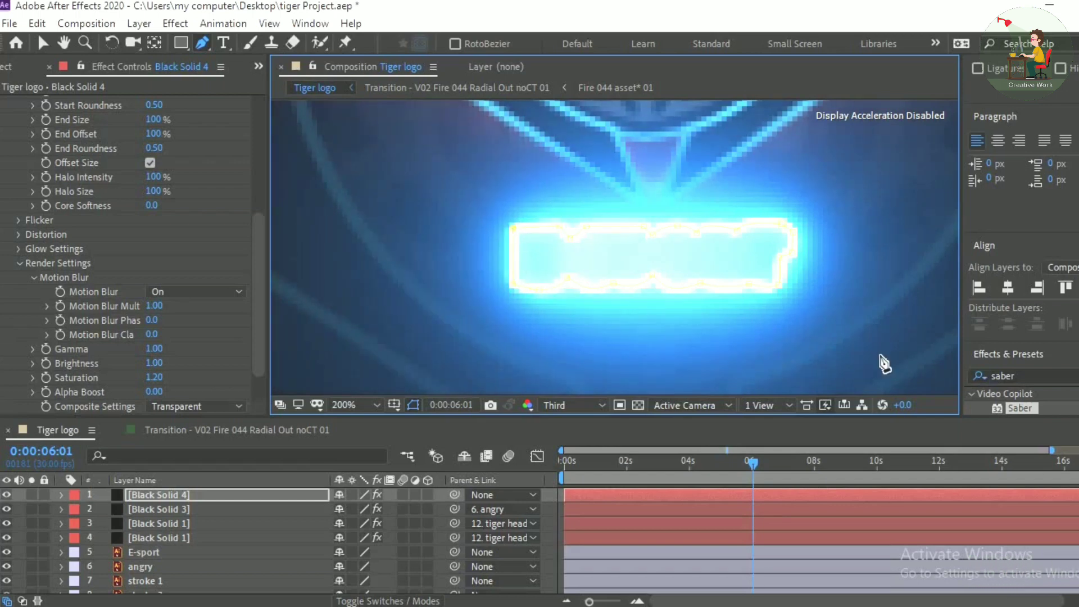
Set the Glow Spread of Black Solid 4's Saber effect to 1.15 and its Core Size to 1.80.
drag(258, 259, 257, 119)
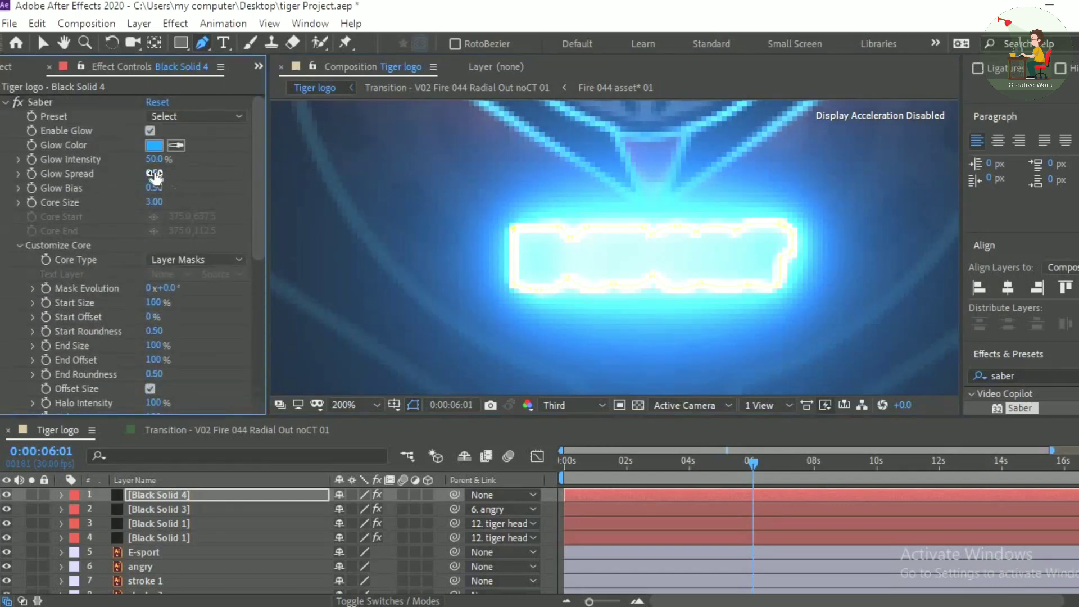
drag(179, 173, 213, 183)
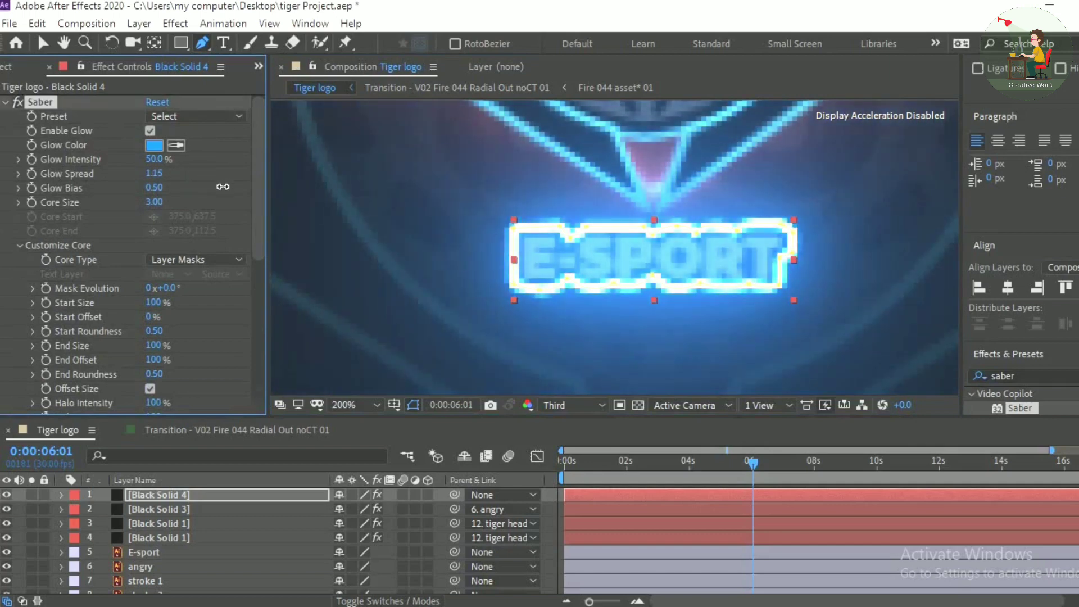
drag(156, 202, 177, 208)
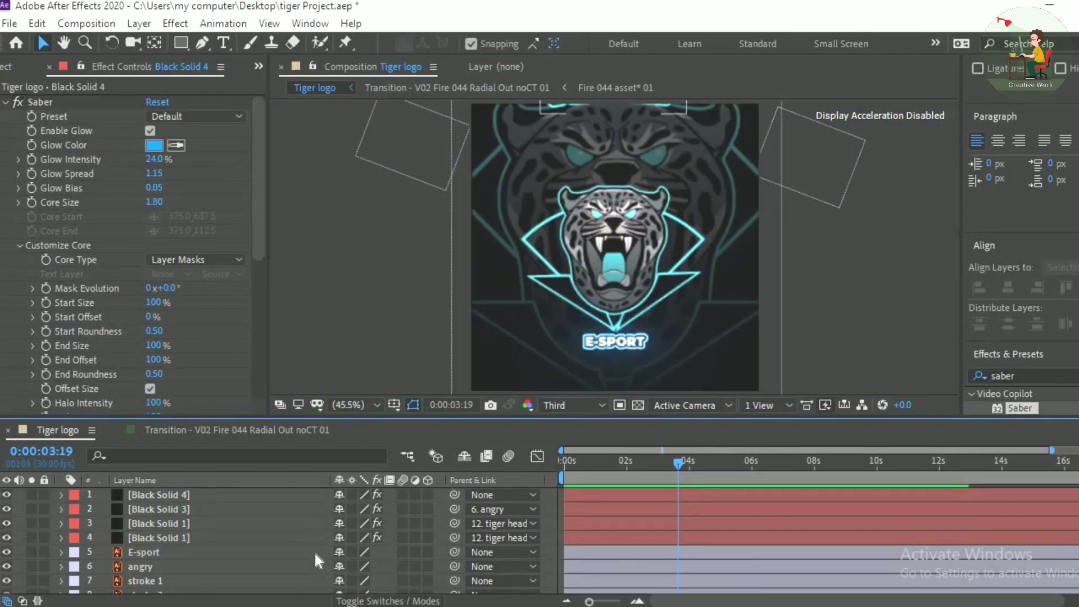
Keyframe the E-sport layer's Position at 375.2, 771.2 on 0:00:04:03 and raise it to its place below the tiger head at 0:00:04:17.
click(315, 551)
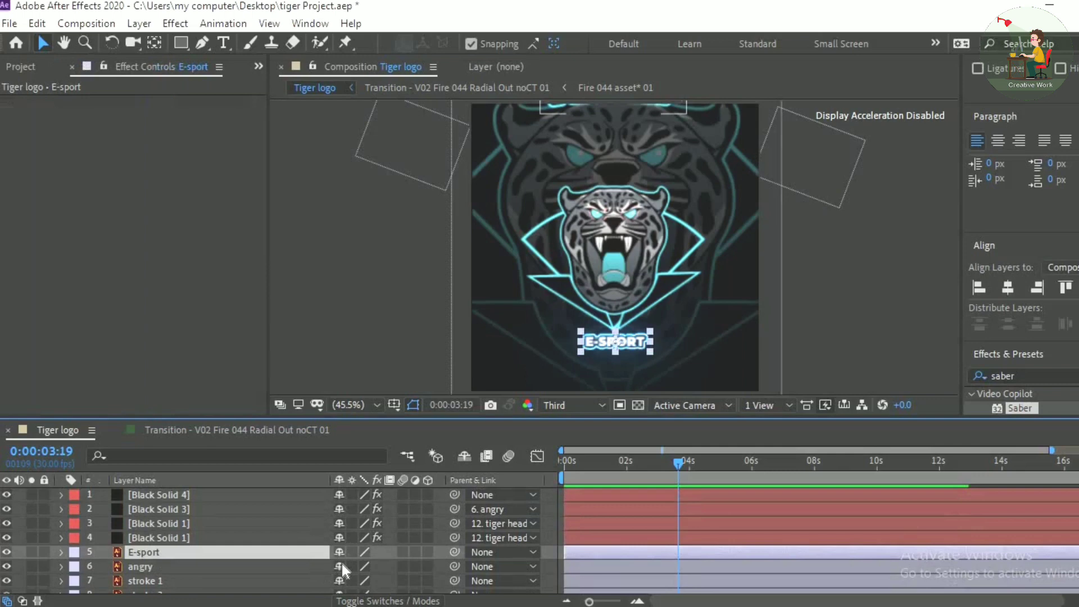
key(p)
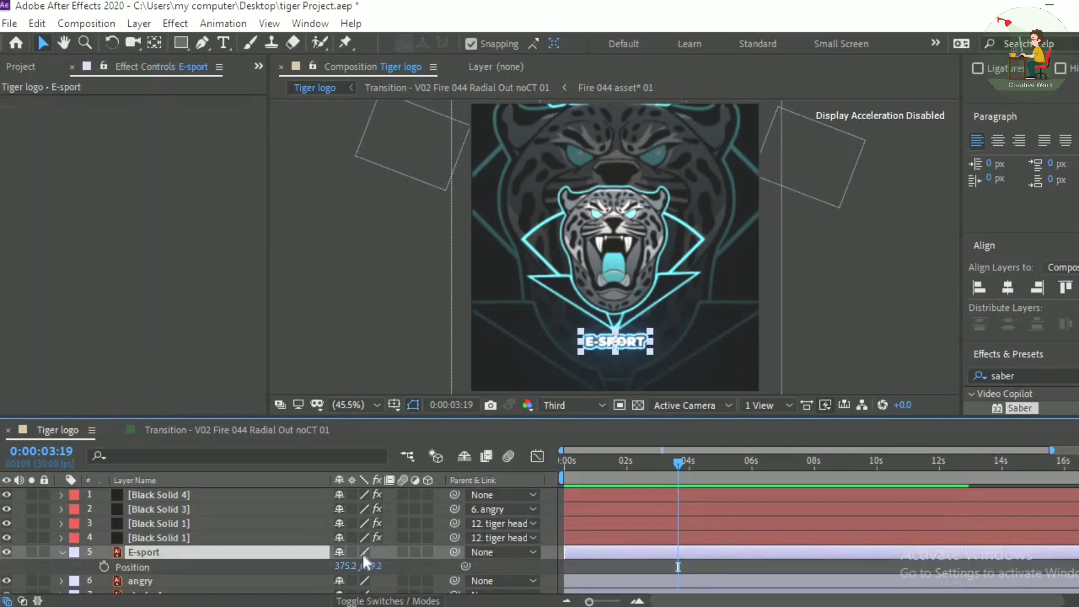
click(689, 469)
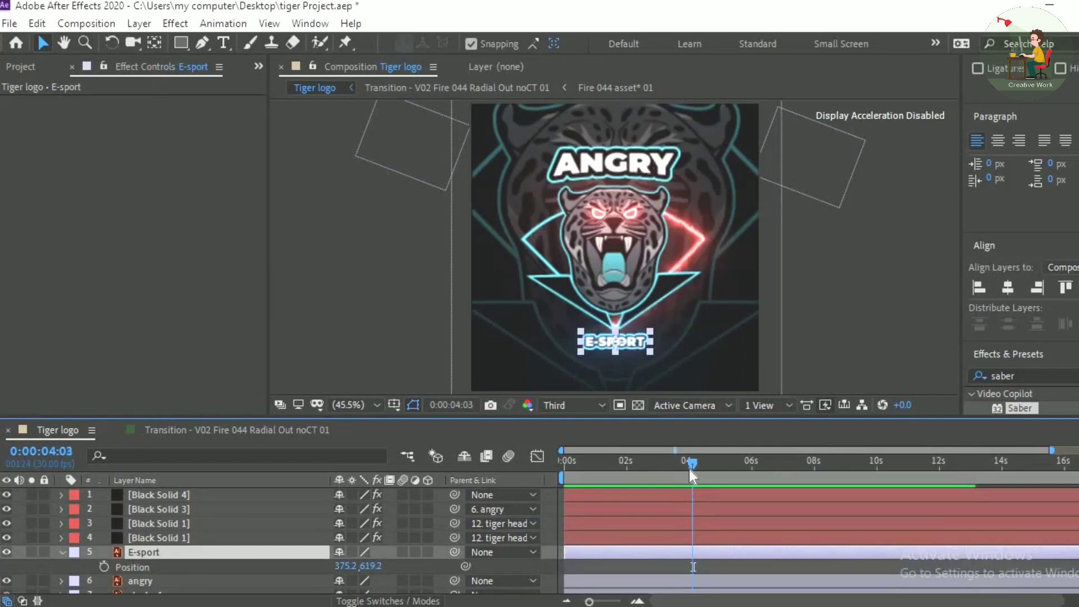
click(104, 567)
drag(371, 565, 490, 587)
drag(692, 468, 706, 478)
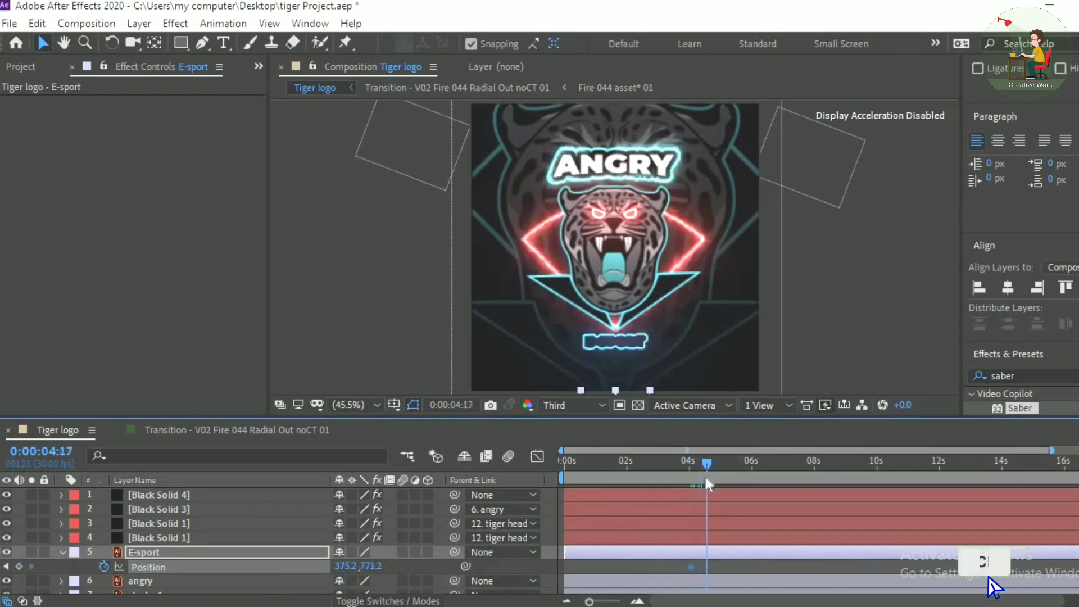
drag(371, 566, 264, 569)
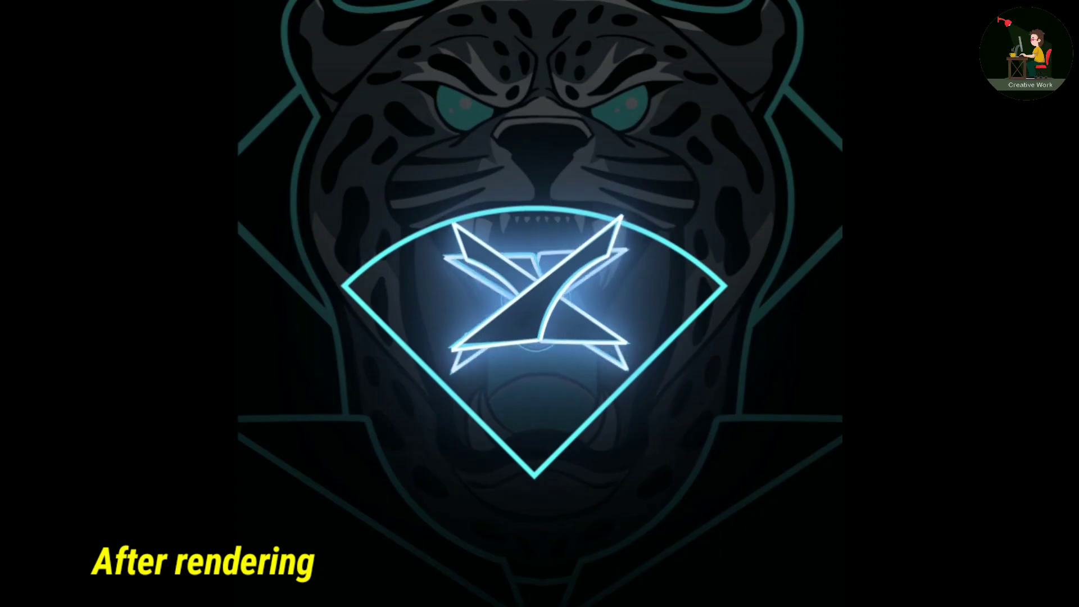